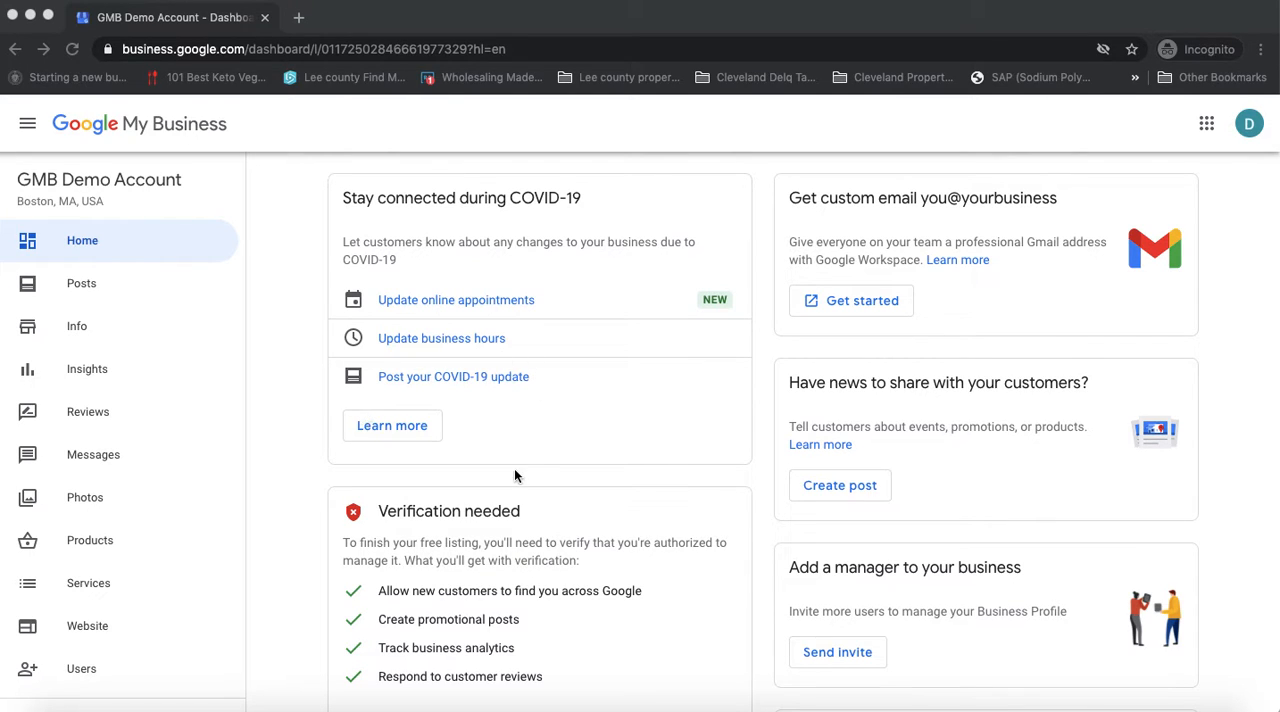
Open the business profile's Info page and open its category settings for editing
scroll(500, 473, "down", 10)
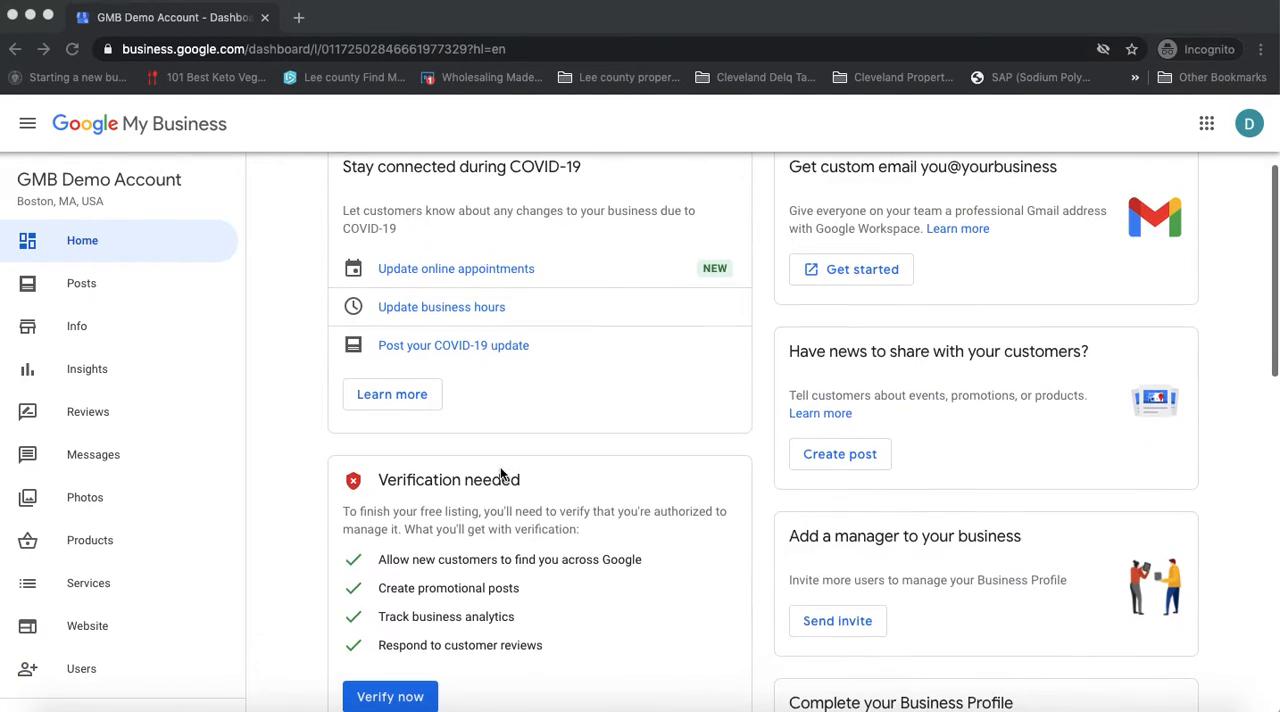
scroll(503, 473, "up", 3)
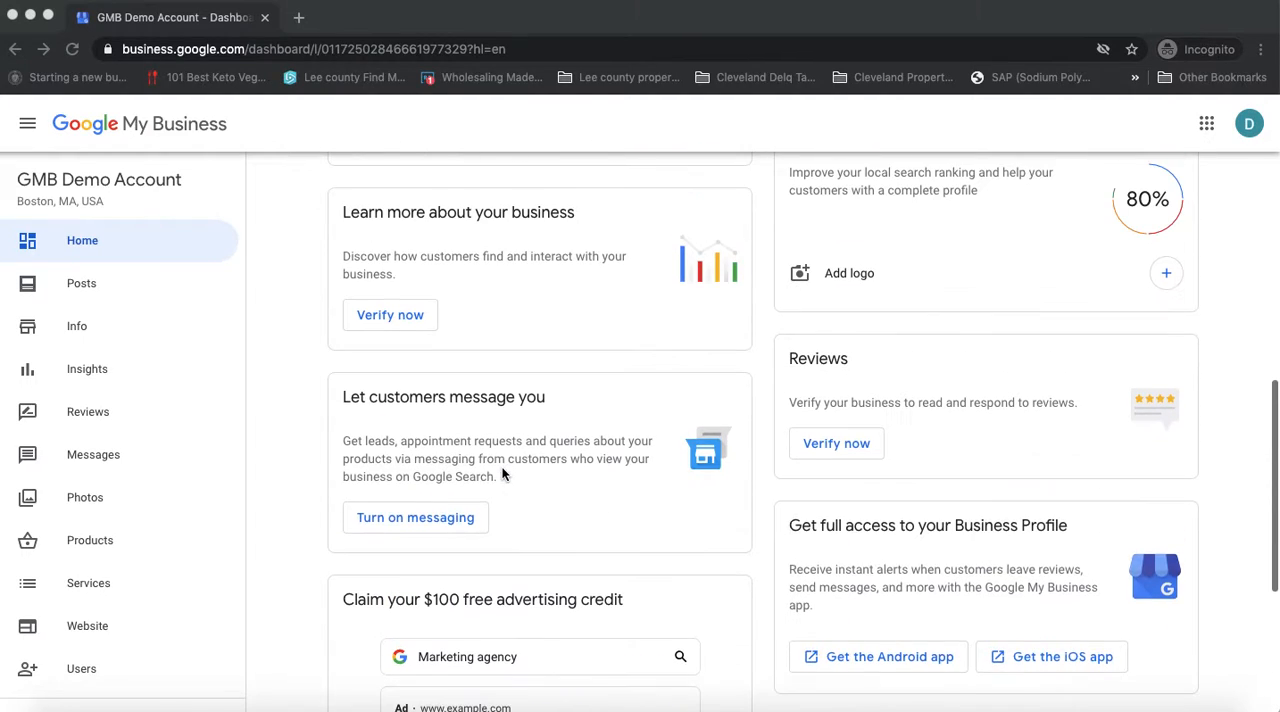
left_click(84, 336)
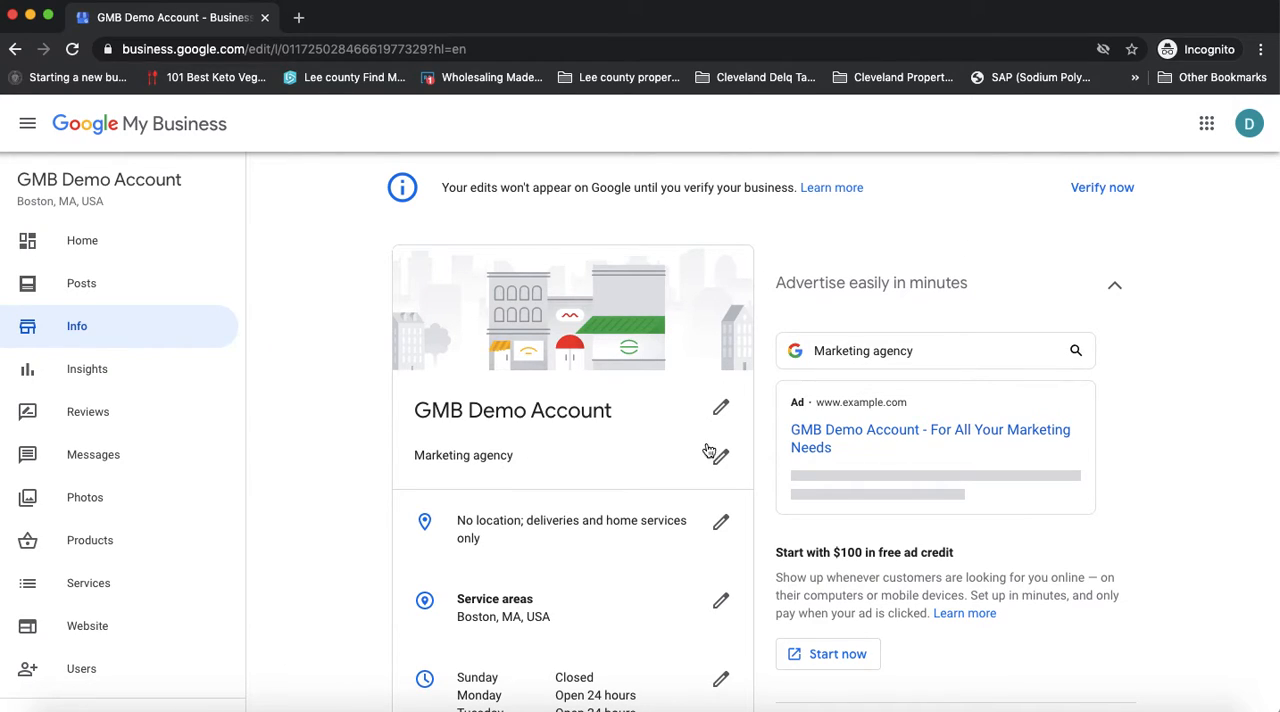
scroll(626, 450, "down", 1)
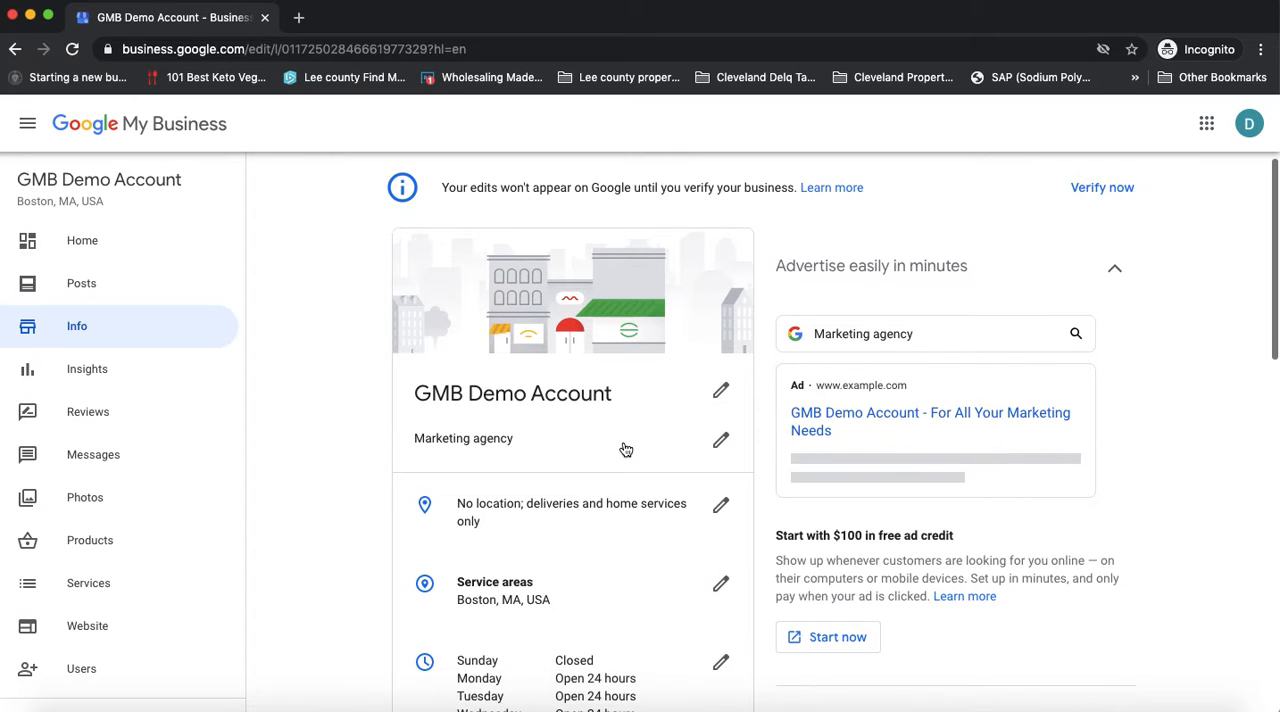
scroll(628, 450, "up", 1)
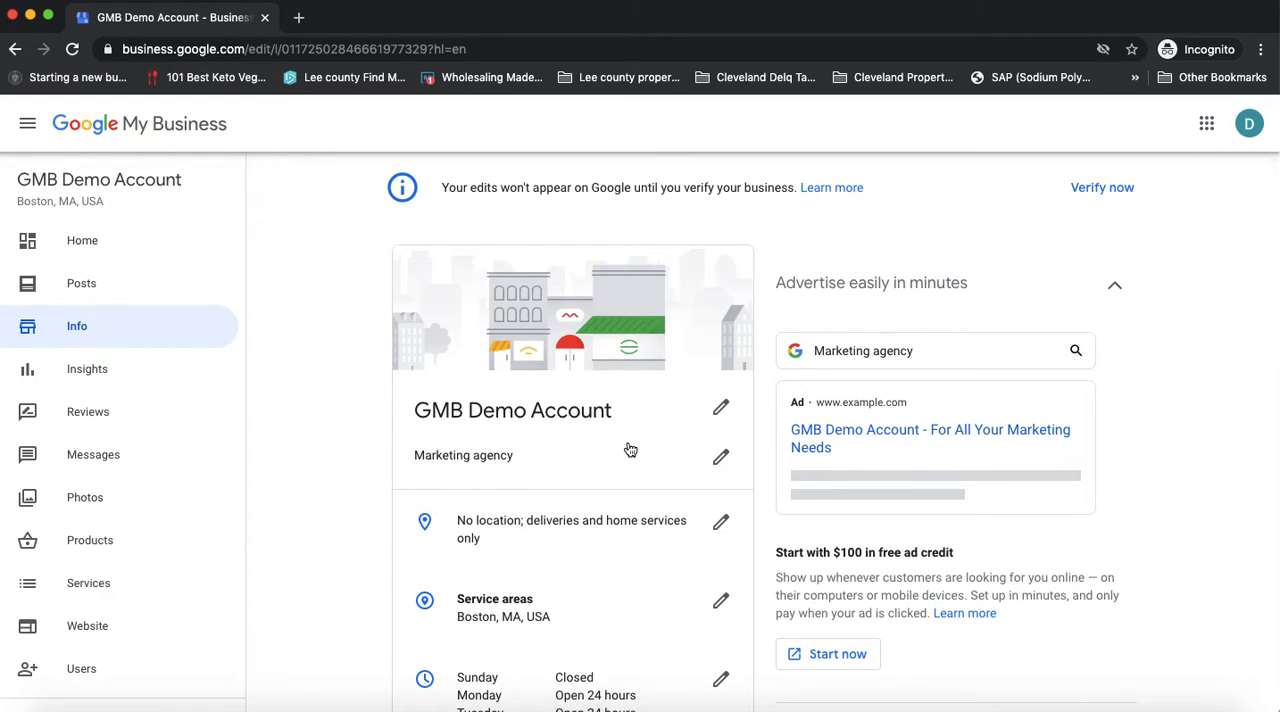
scroll(631, 450, "down", 2)
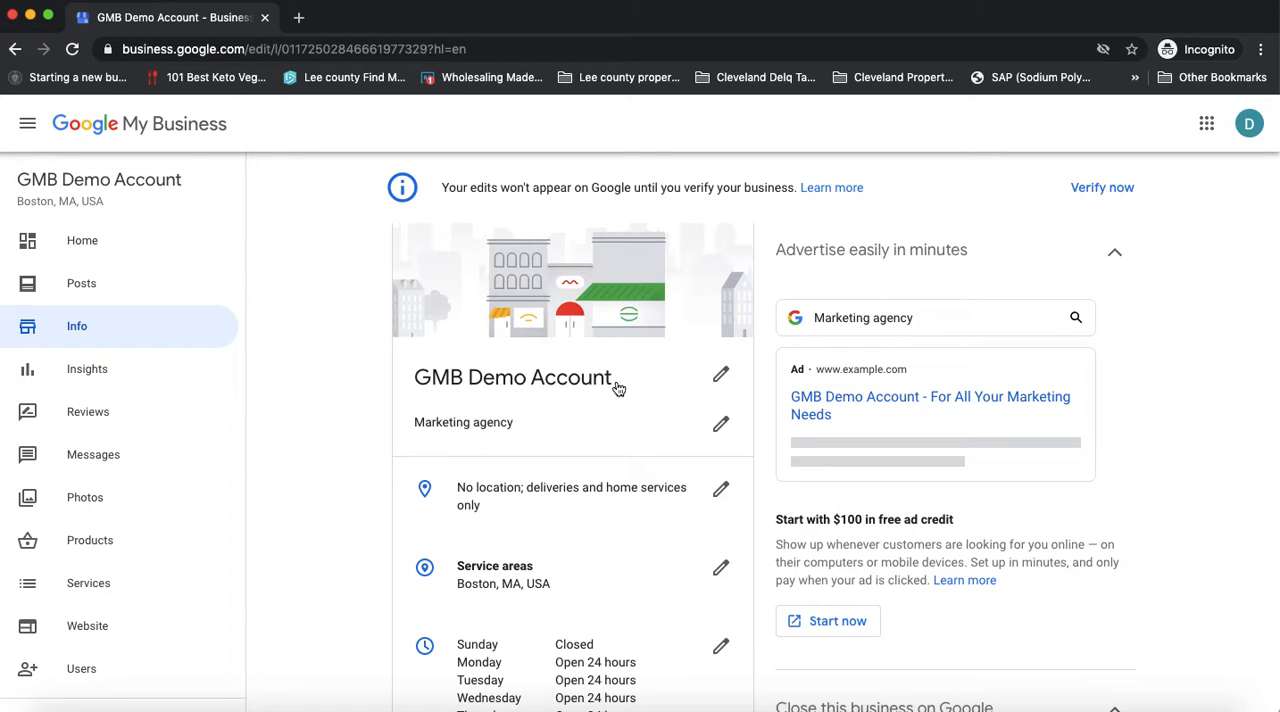
left_click(480, 430)
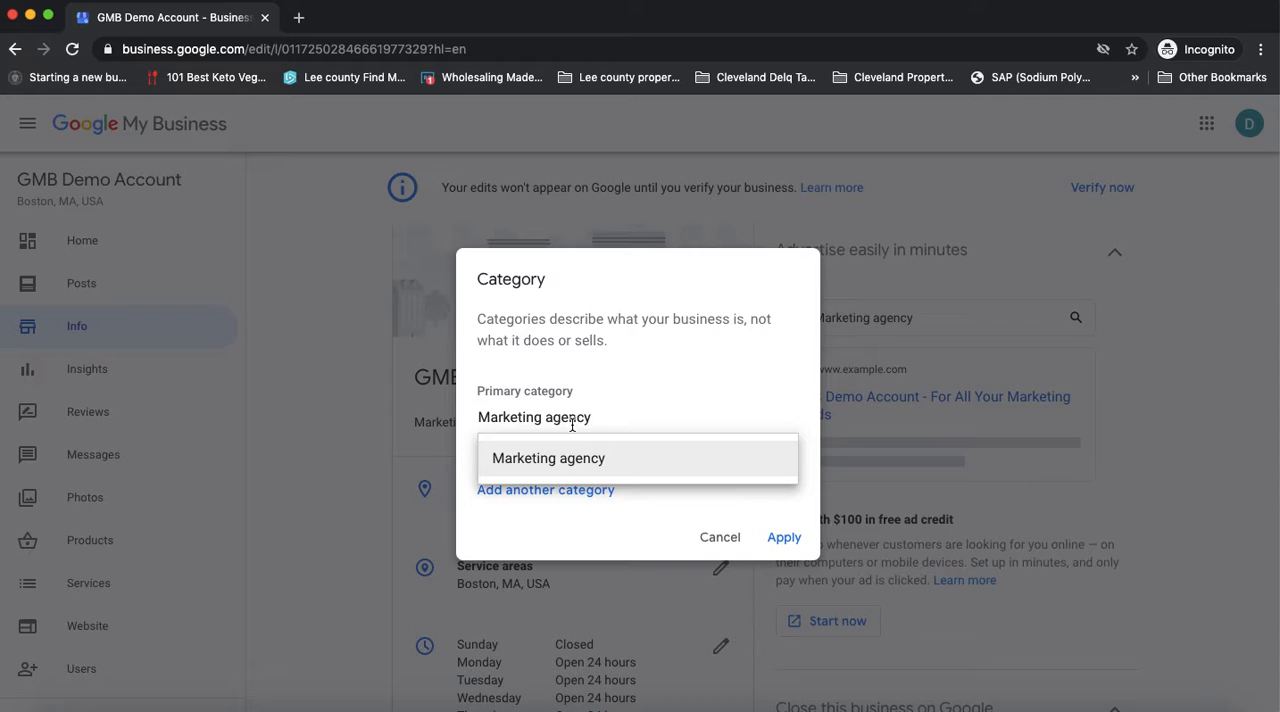
left_click(616, 416)
left_click(605, 521)
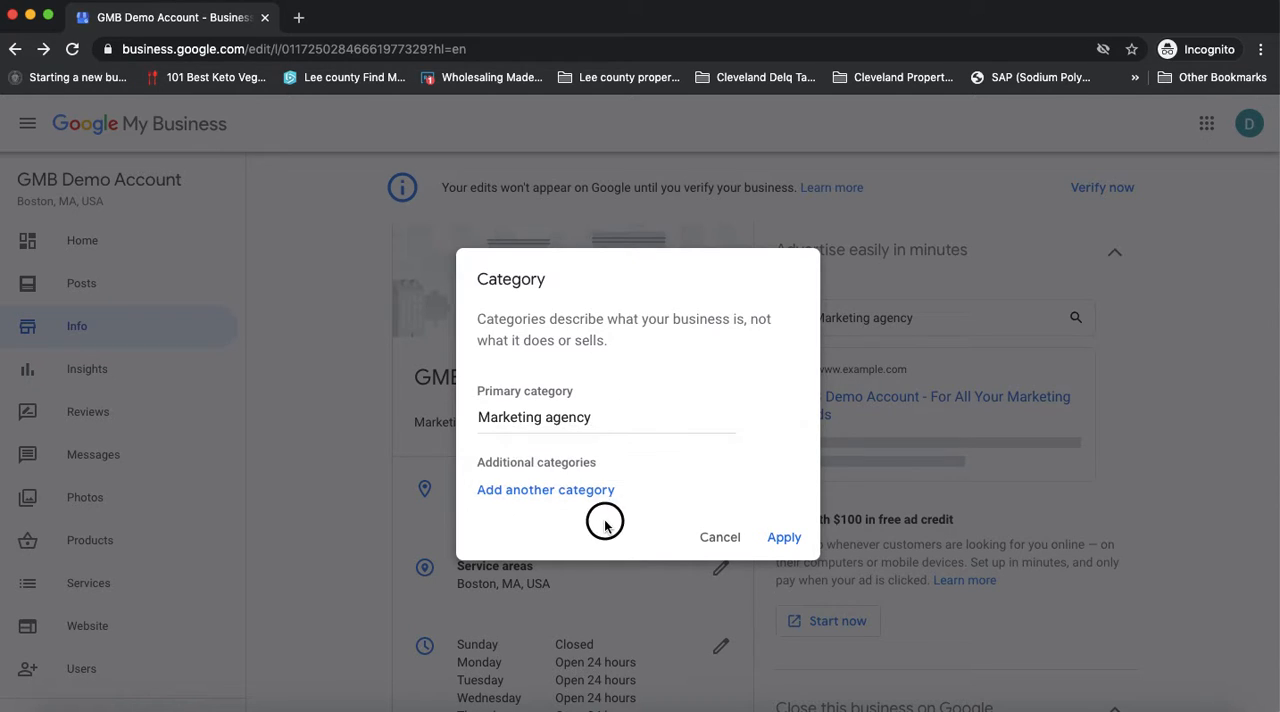
Add Marketing consultant as the first additional category
left_click(560, 491)
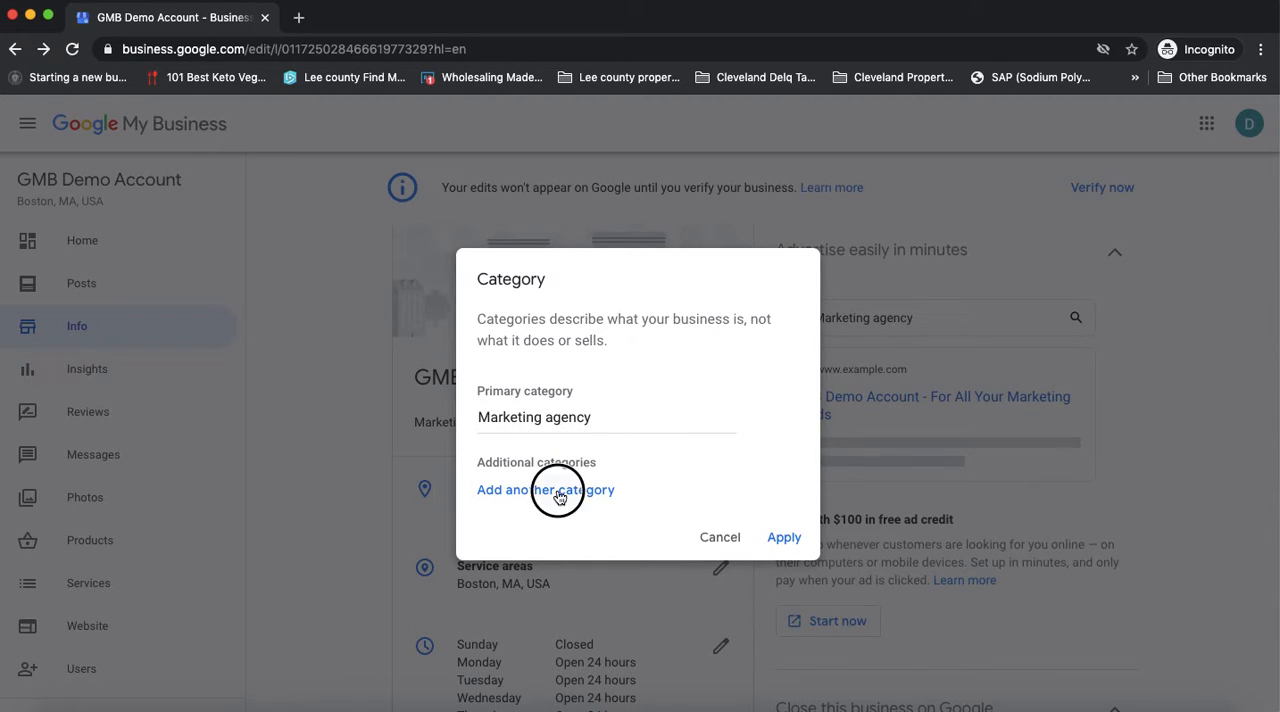
left_click(540, 478)
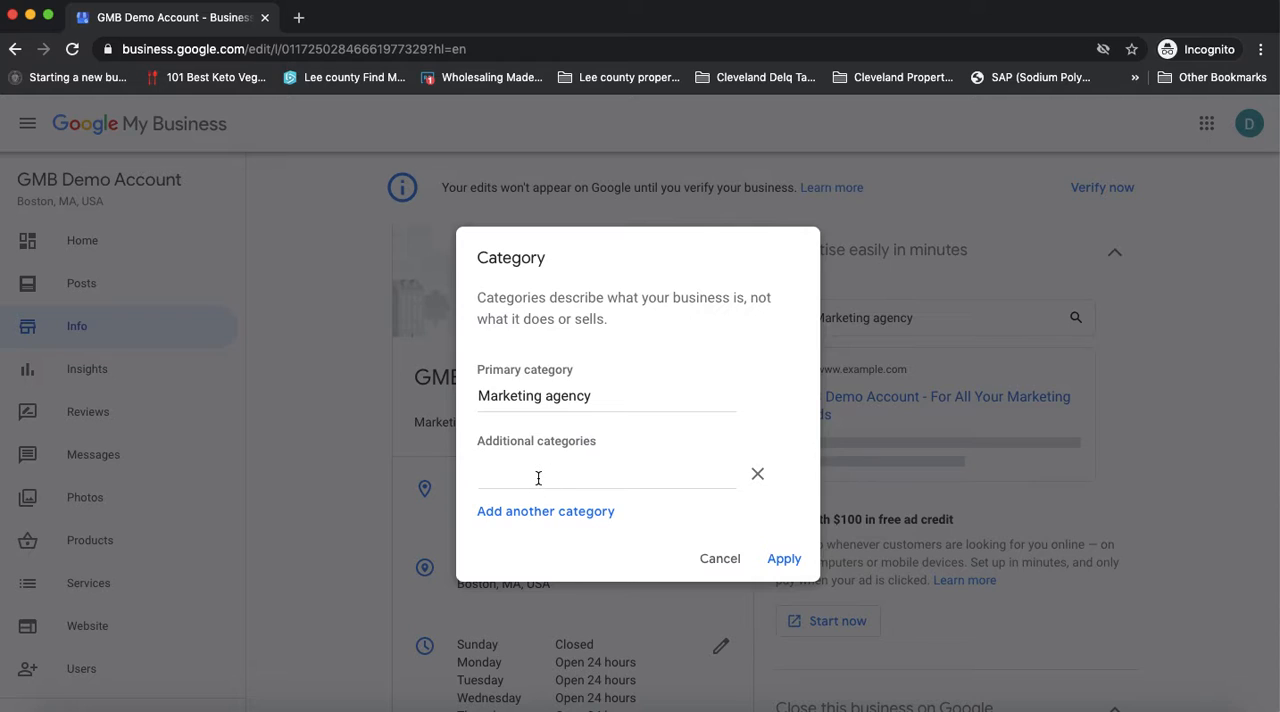
type("marketing")
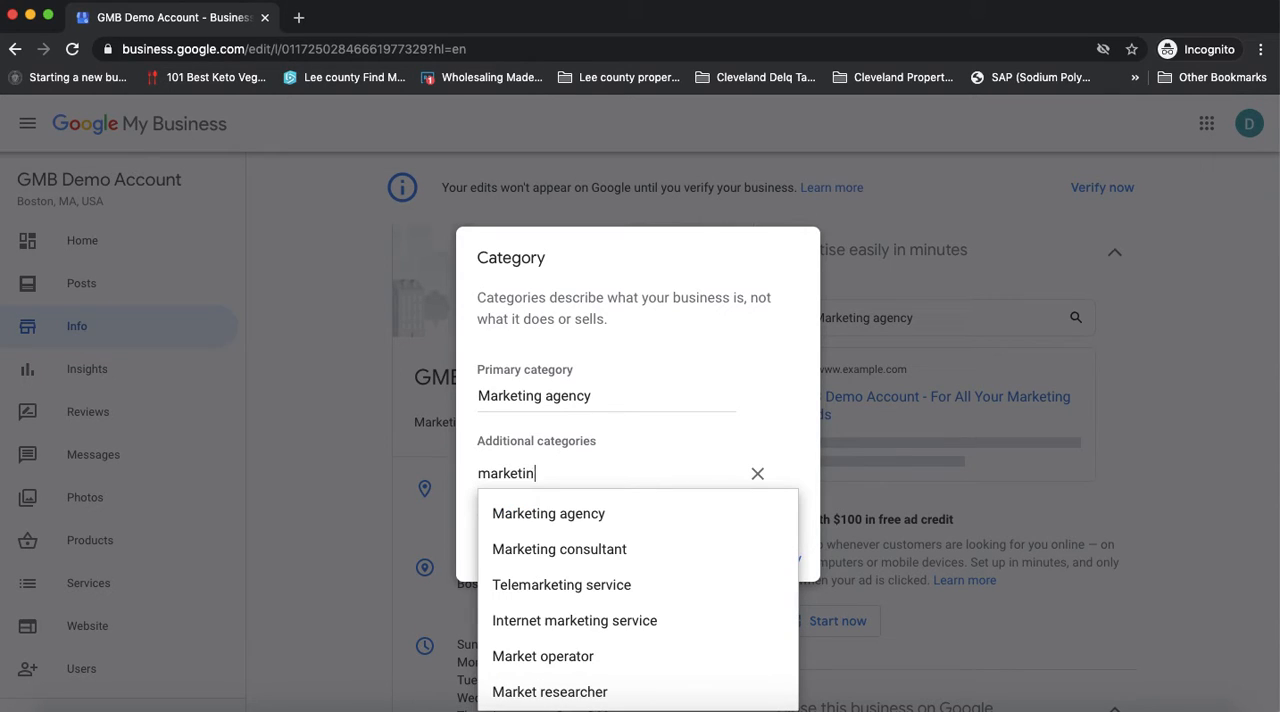
left_click(578, 549)
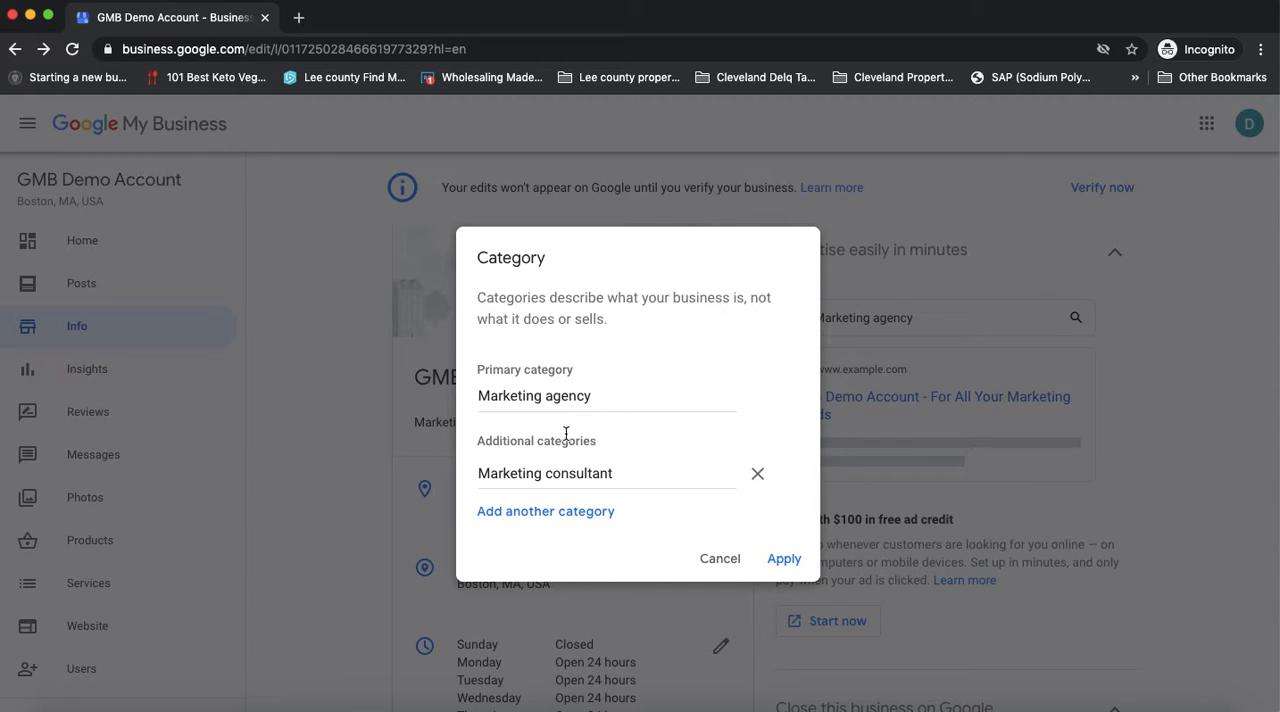
Add Internet marketing service as the second additional category
left_click(556, 516)
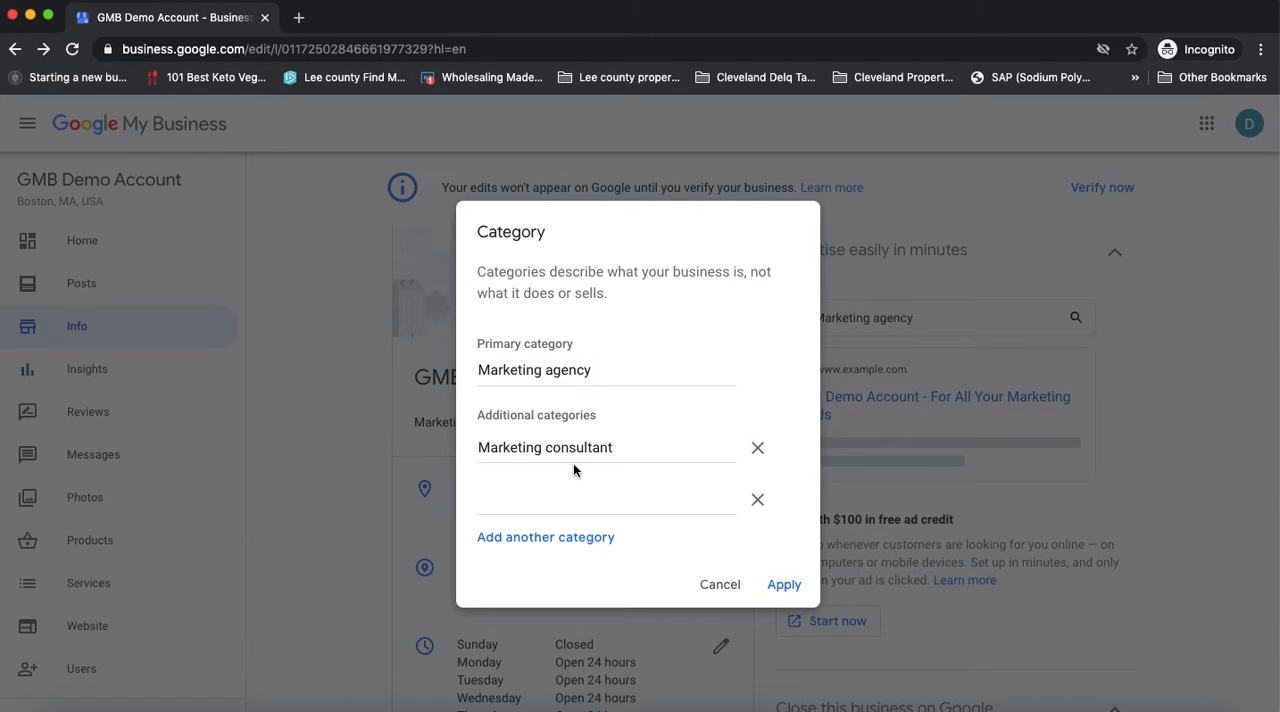
left_click(532, 499)
type("marketing")
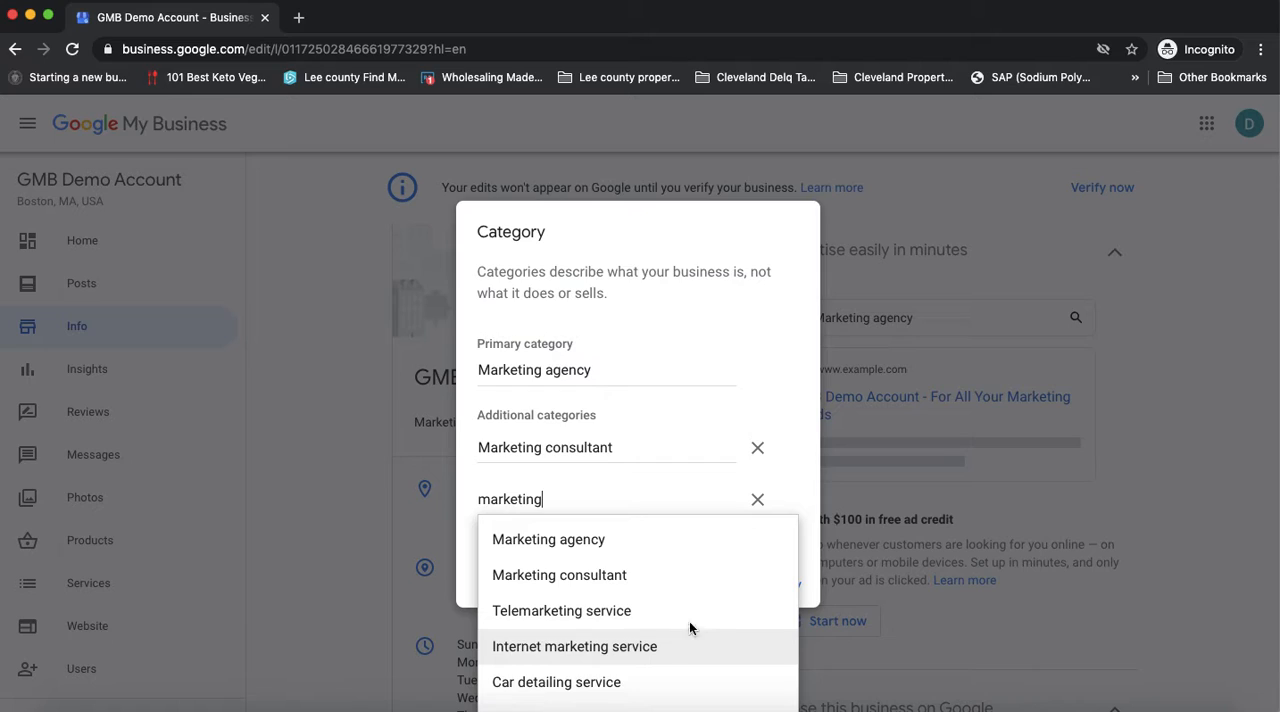
left_click(632, 645)
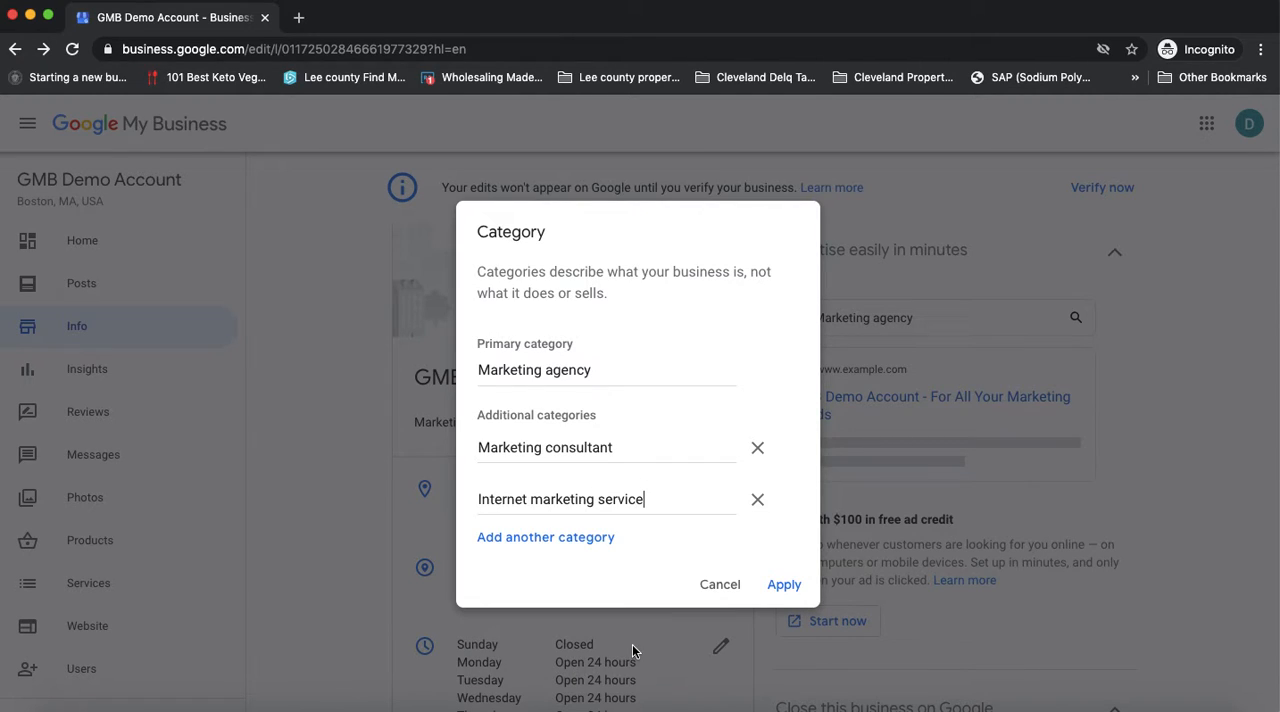
Add a third additional category entry and look through the suggestions for "marketing"
left_click(586, 542)
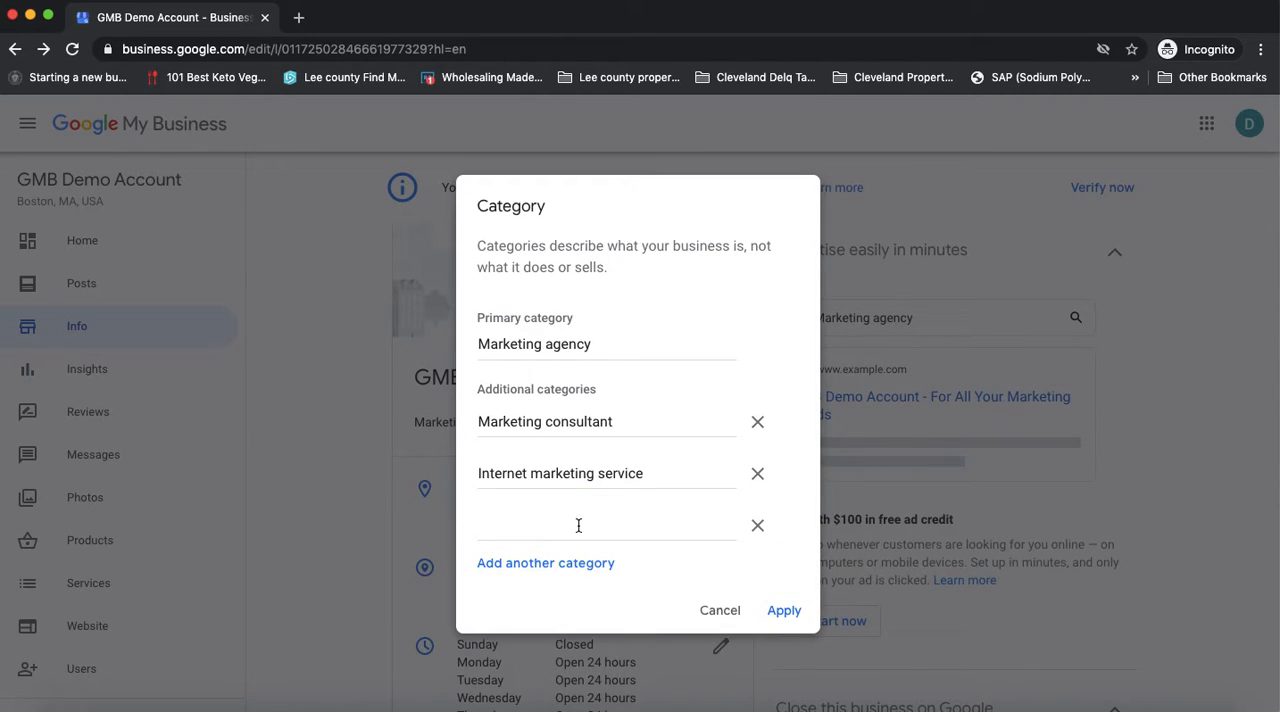
left_click(592, 528)
type("marketing")
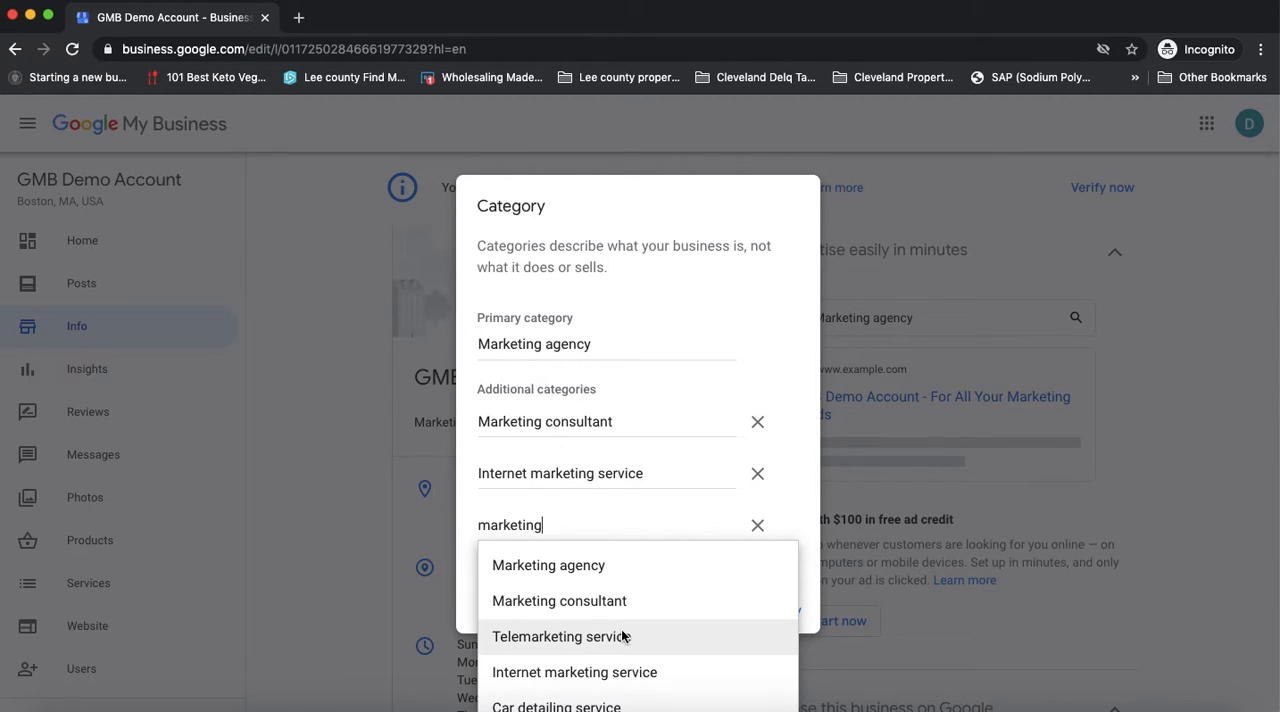
scroll(623, 634, "down", 1)
scroll(623, 634, "down", 3)
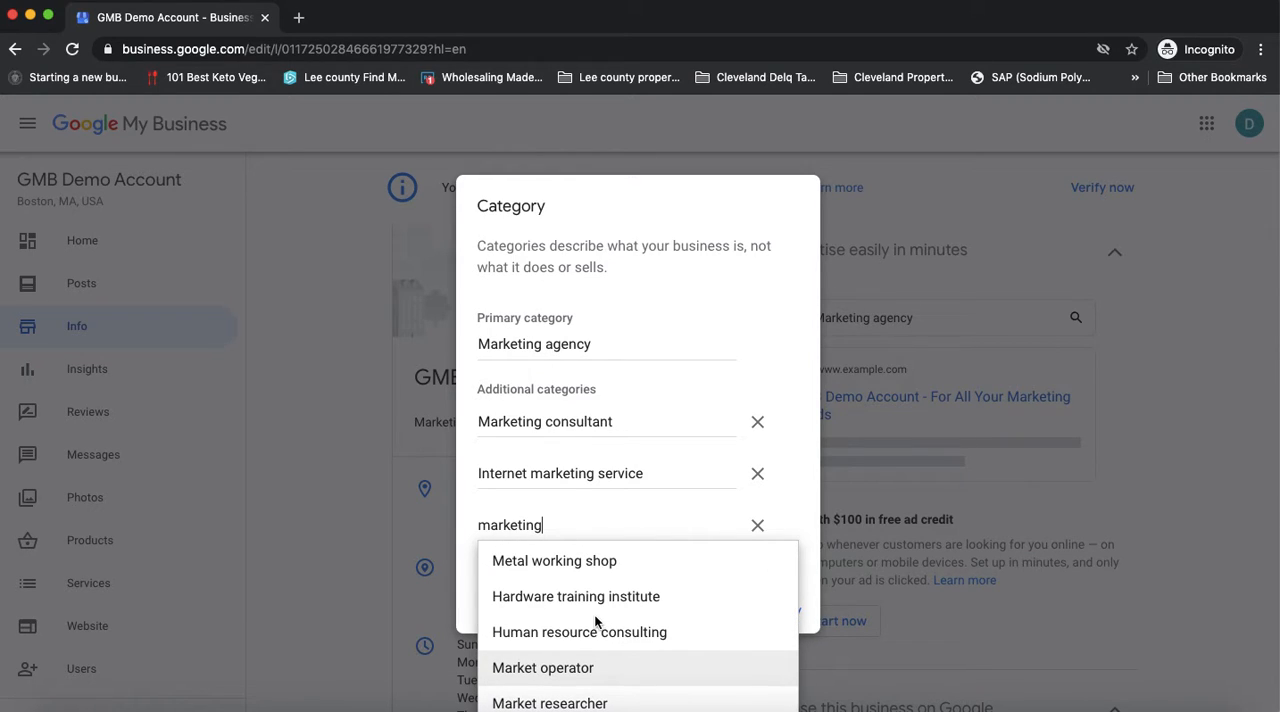
scroll(607, 568, "up", 4)
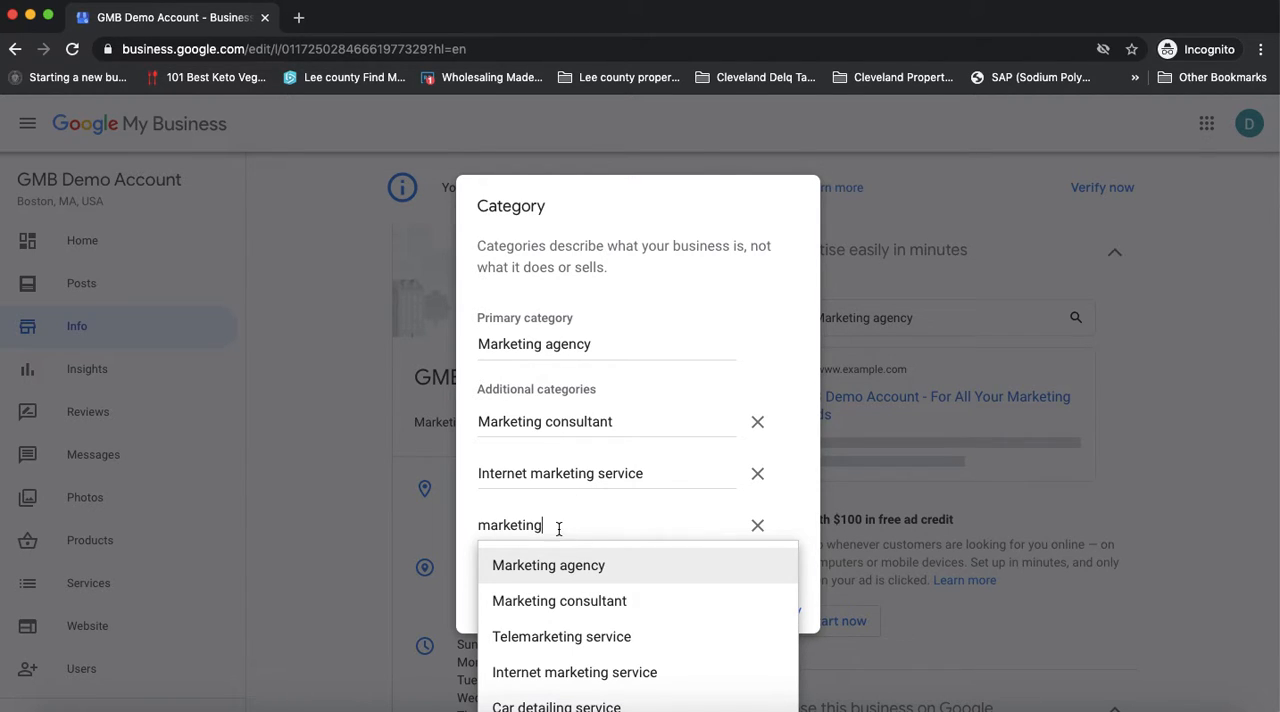
Clear the text of all three additional category entries
left_click_drag(557, 528, 459, 530)
key("BackSpace")
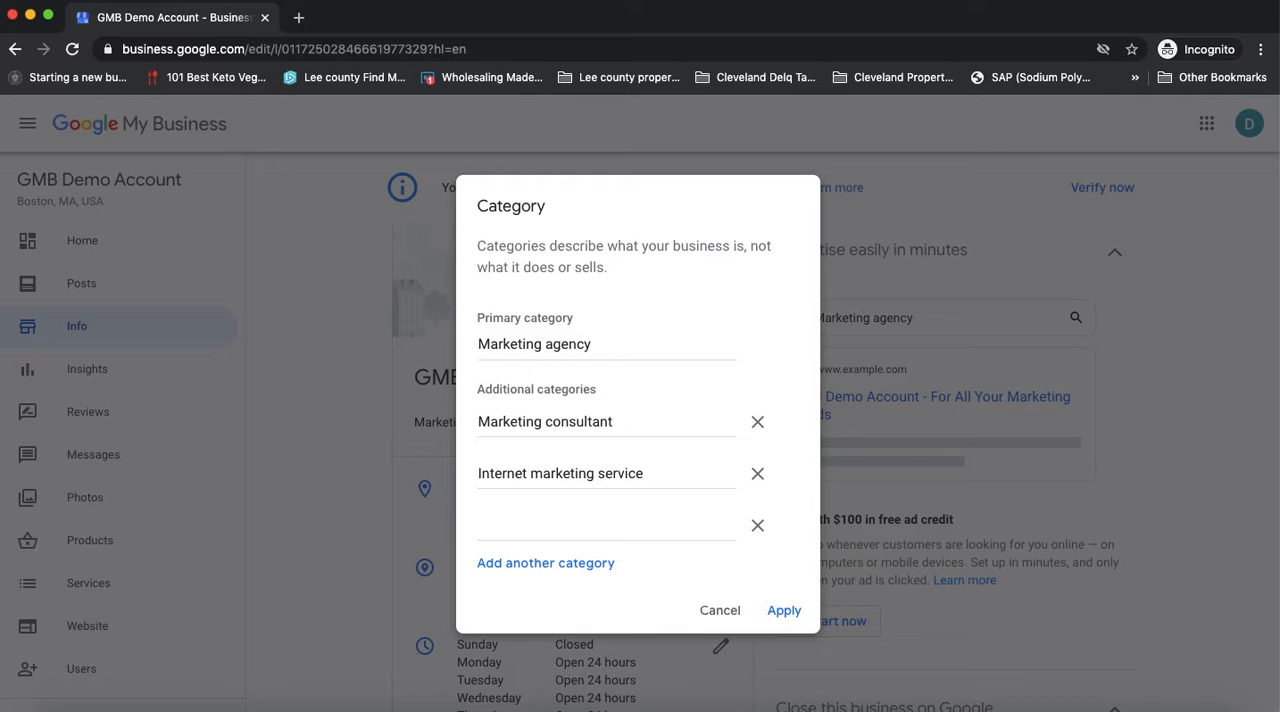
left_click_drag(645, 476, 476, 478)
key("BackSpace")
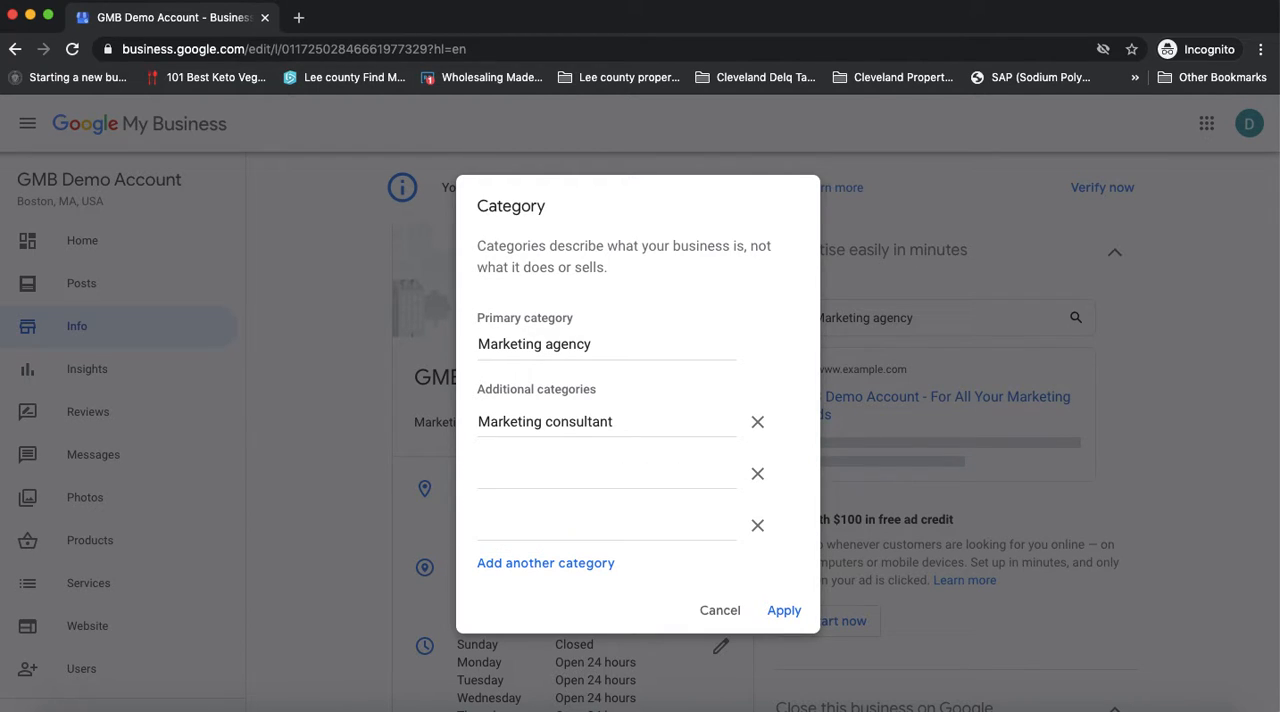
left_click_drag(623, 421, 455, 427)
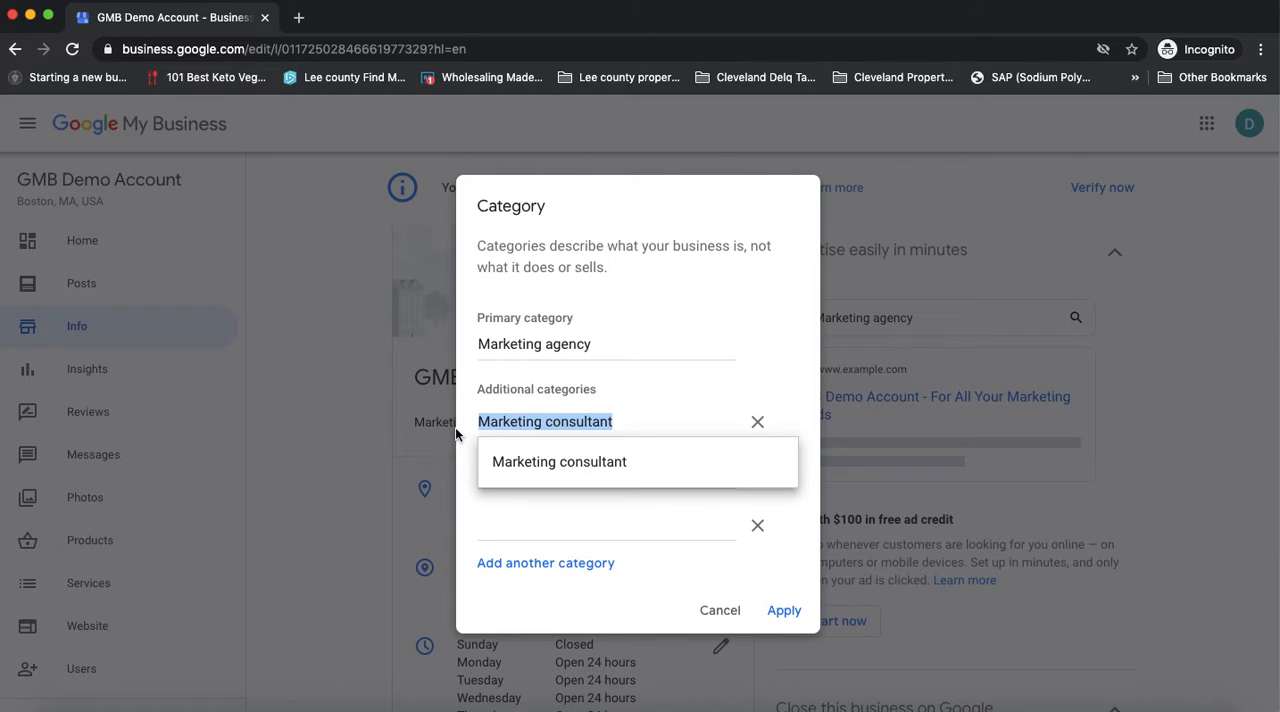
key("BackSpace")
Search for "plumb" in the first additional category entry and choose Plumbing supply store
type("plum")
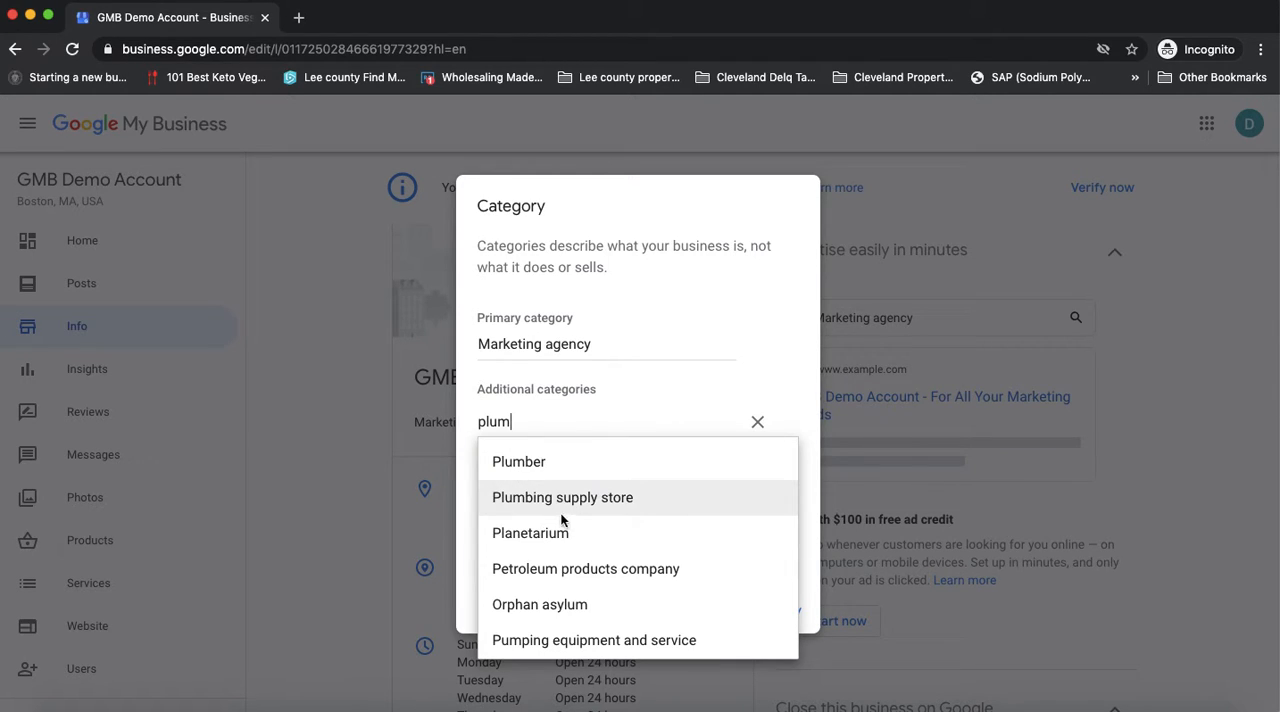
type("b")
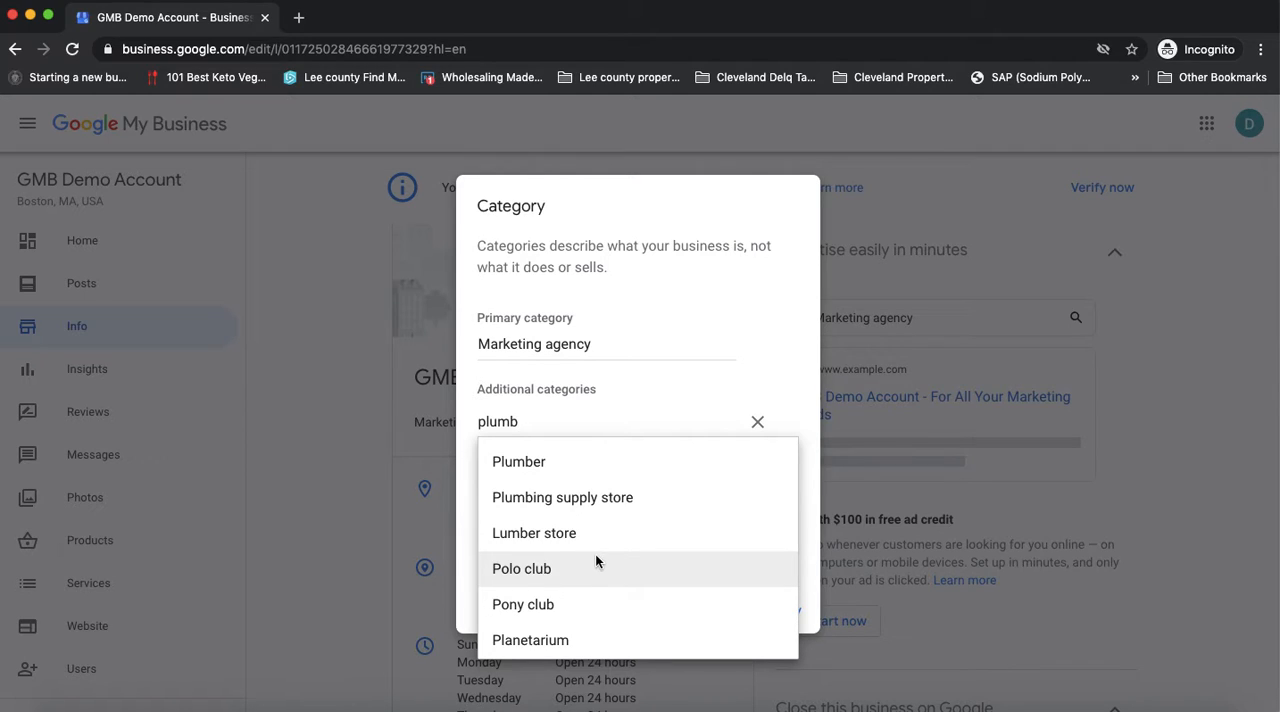
left_click(558, 500)
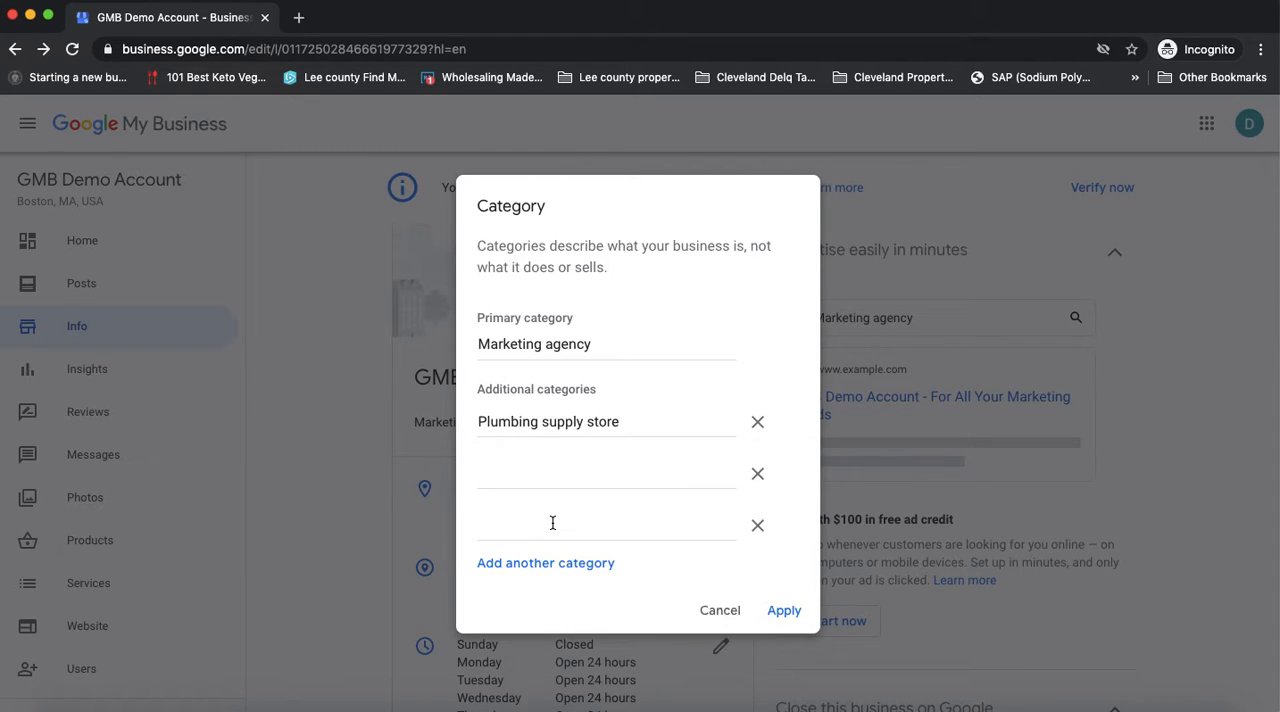
Look through the suggestions for "plumber" in the second additional category entry, and remove both plumbing entries
left_click(549, 473)
type("plumb")
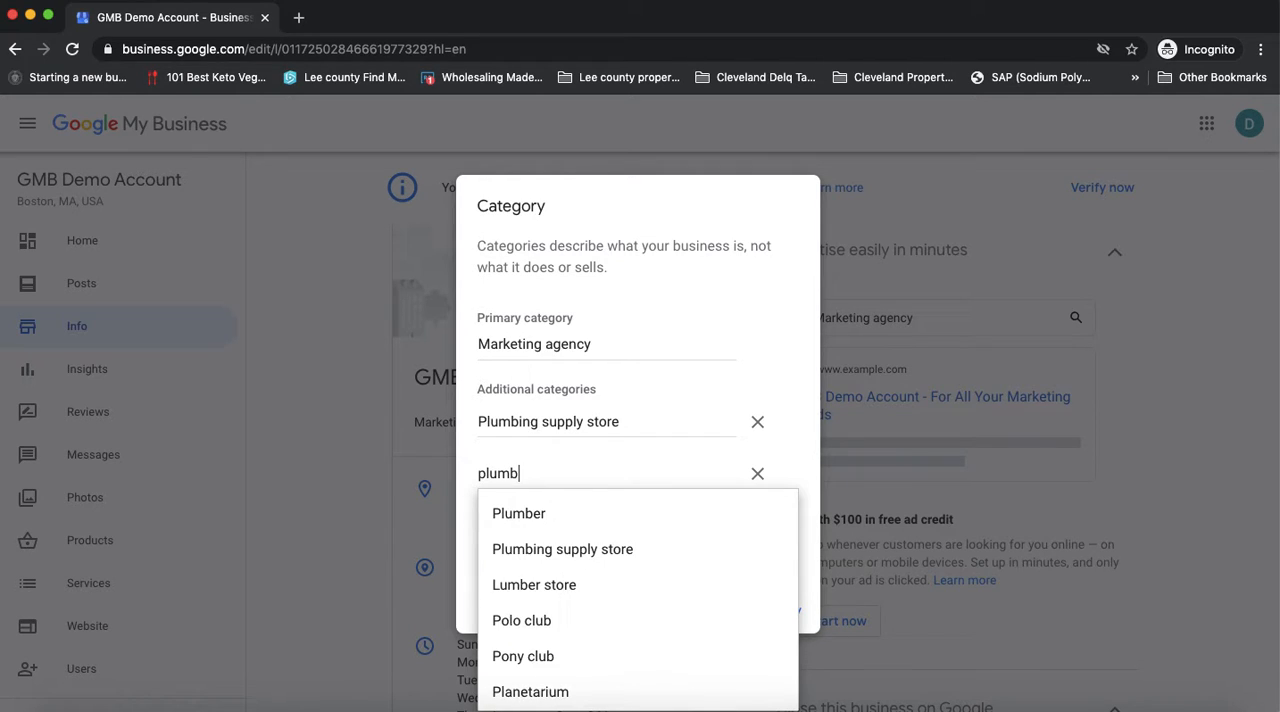
type("er")
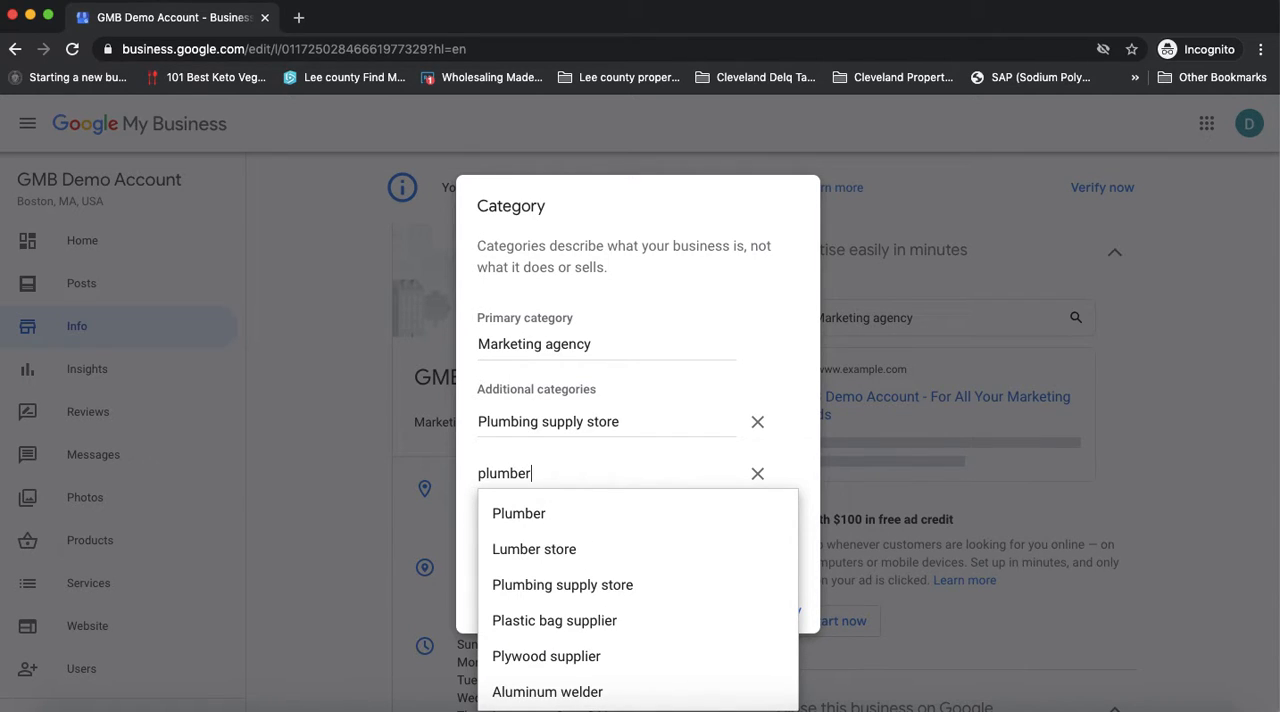
scroll(620, 629, "down", 3)
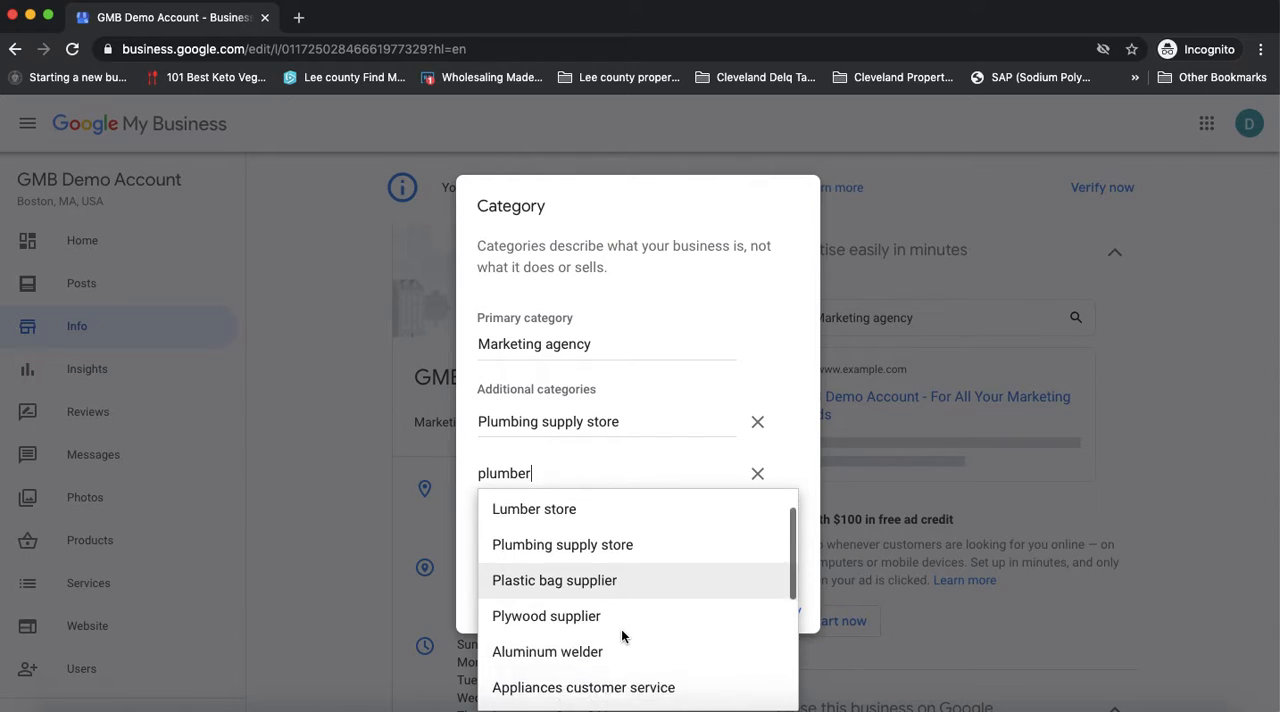
scroll(620, 629, "down", 2)
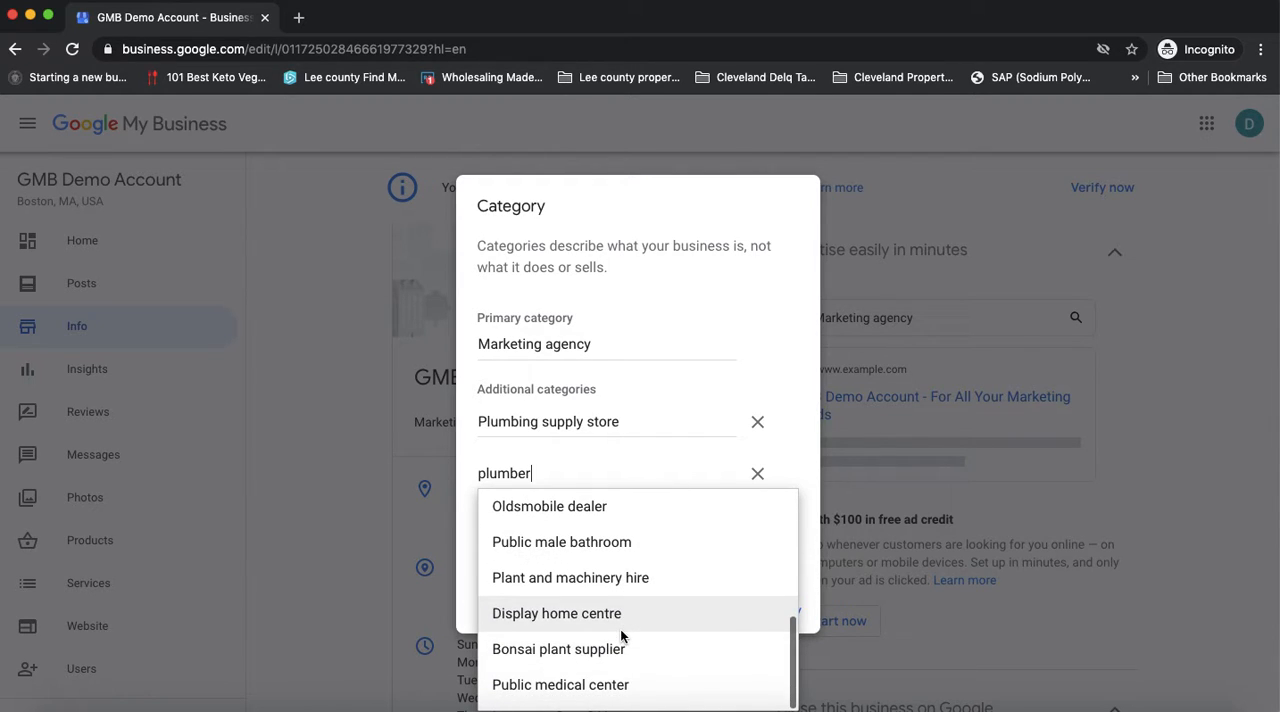
scroll(620, 629, "up", 10)
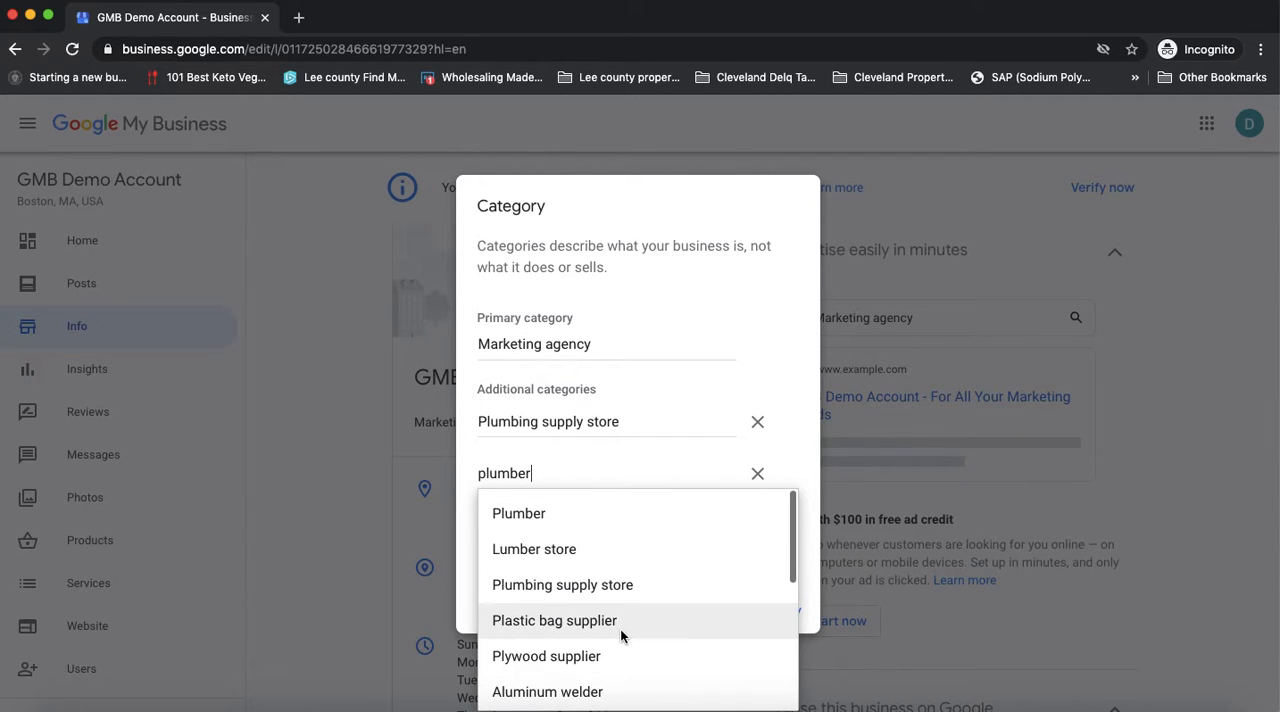
left_click(757, 473)
left_click(757, 447)
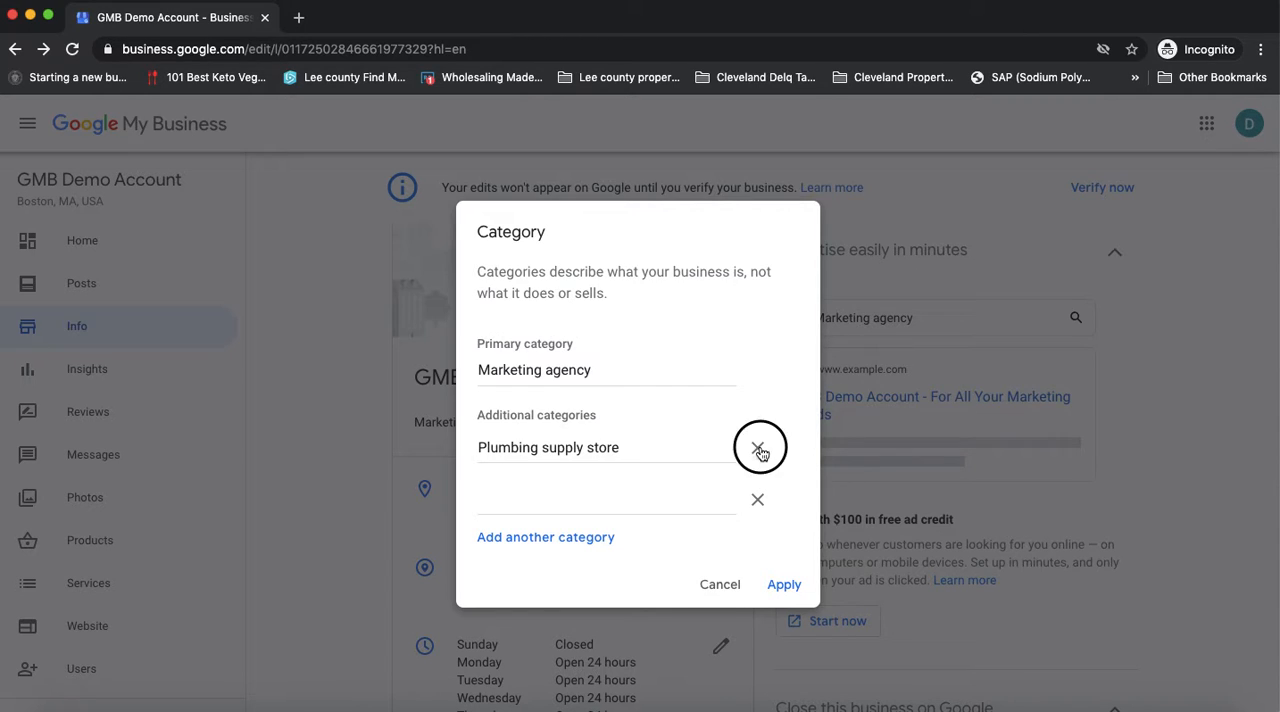
Set the remaining additional category entry to Marketing consultant
left_click(559, 467)
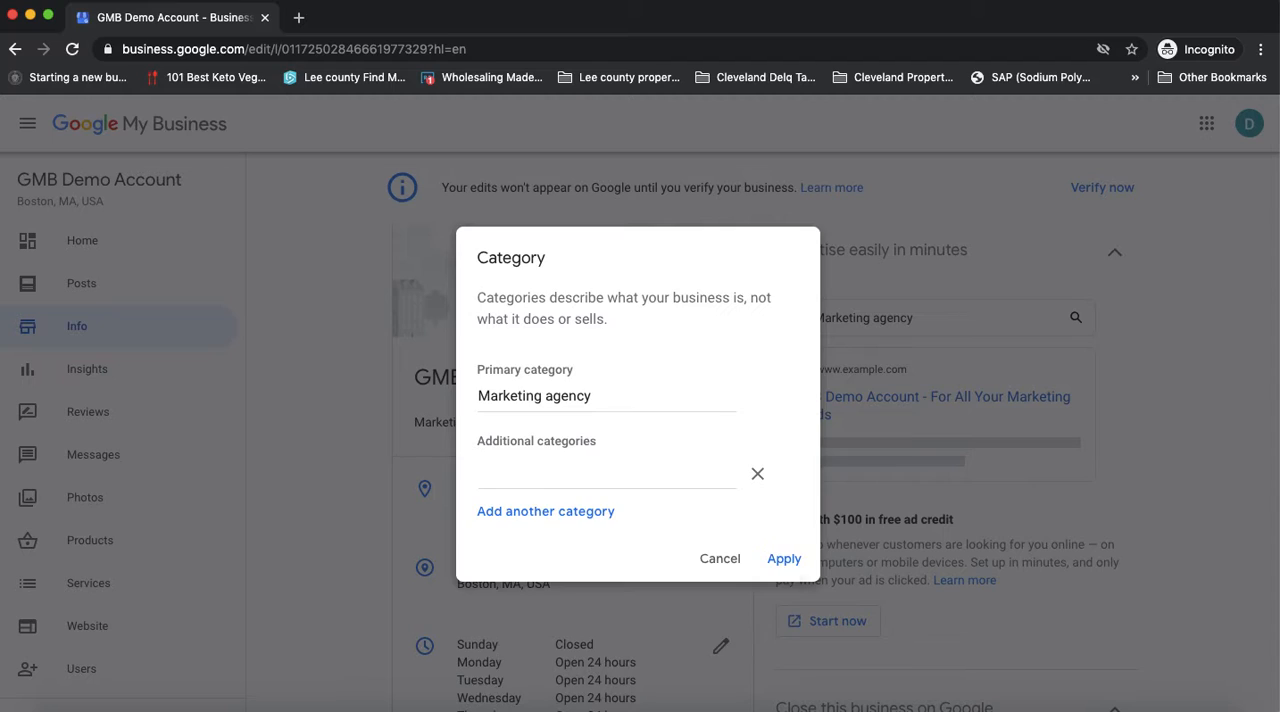
type("marketing")
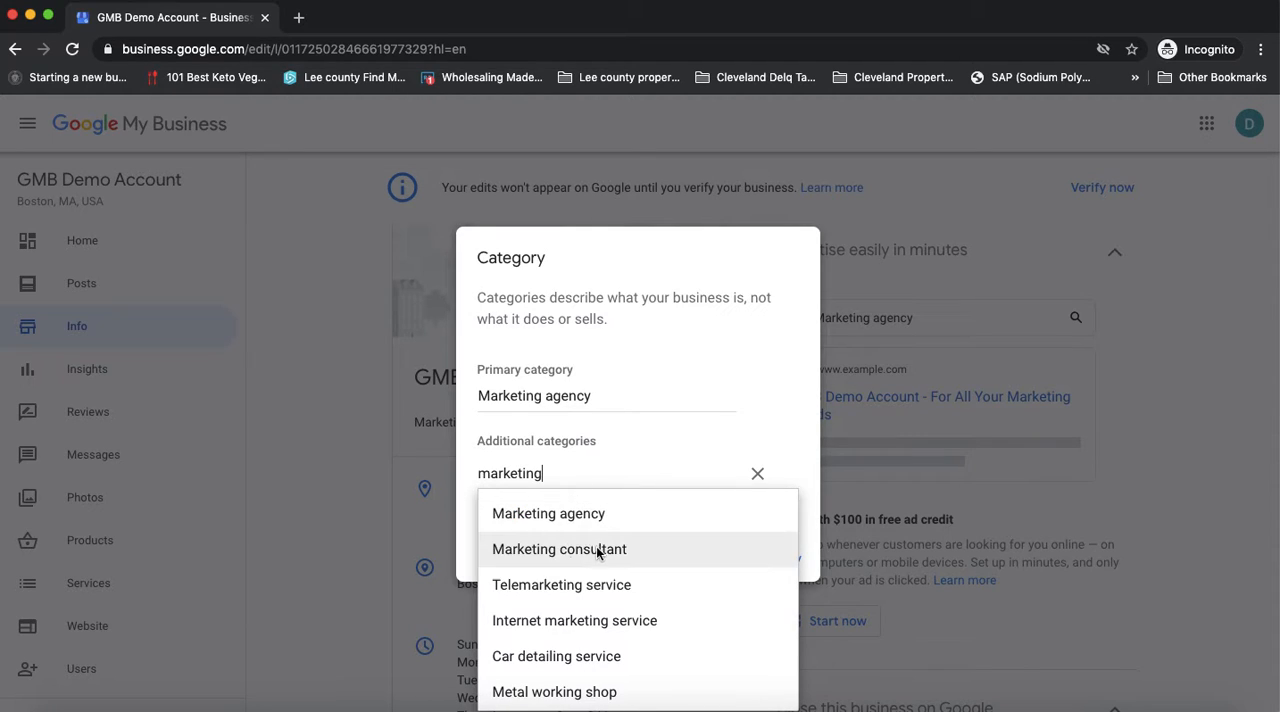
left_click(594, 548)
Add Internet marketing service as another additional category and apply the category changes
left_click(574, 512)
left_click(538, 498)
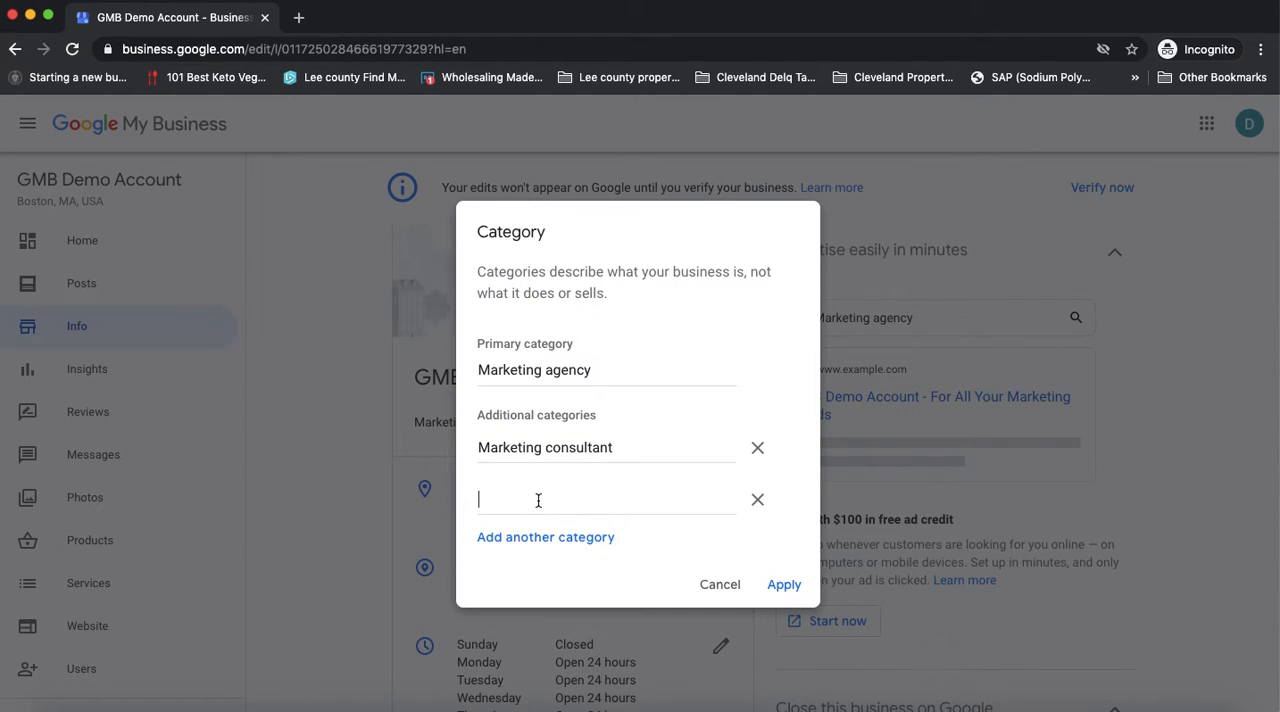
type("marketing")
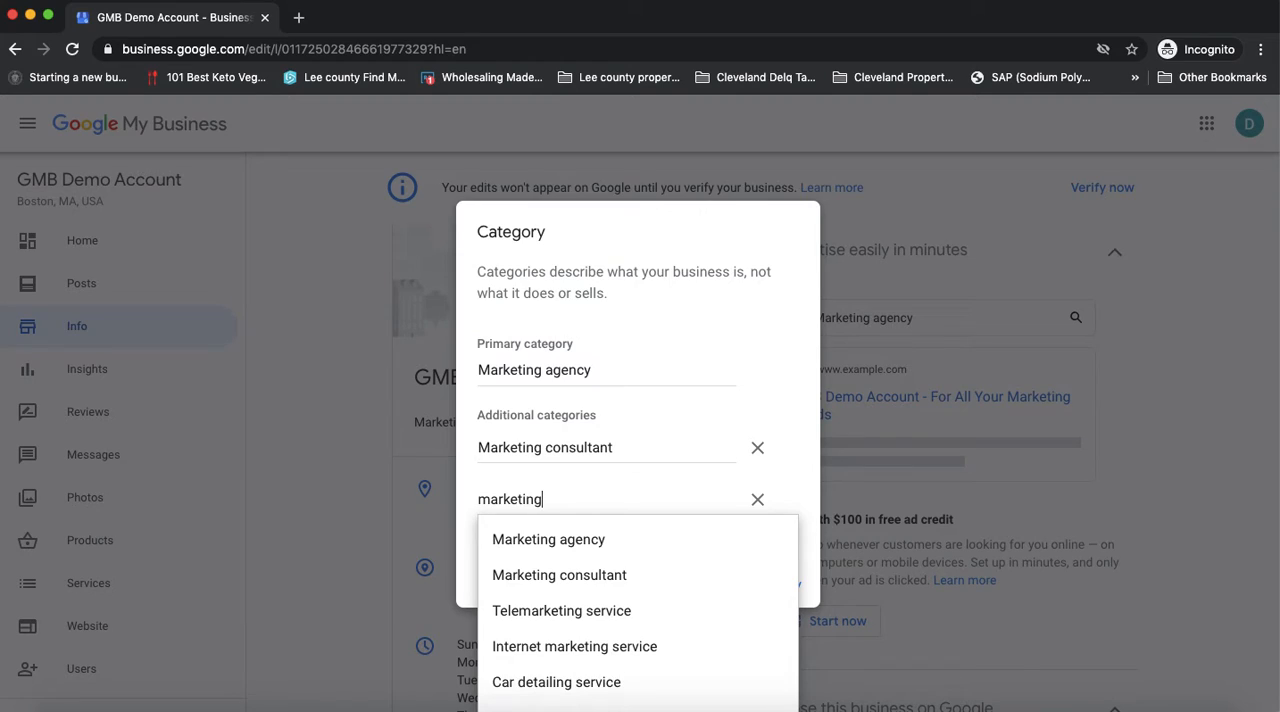
left_click(612, 652)
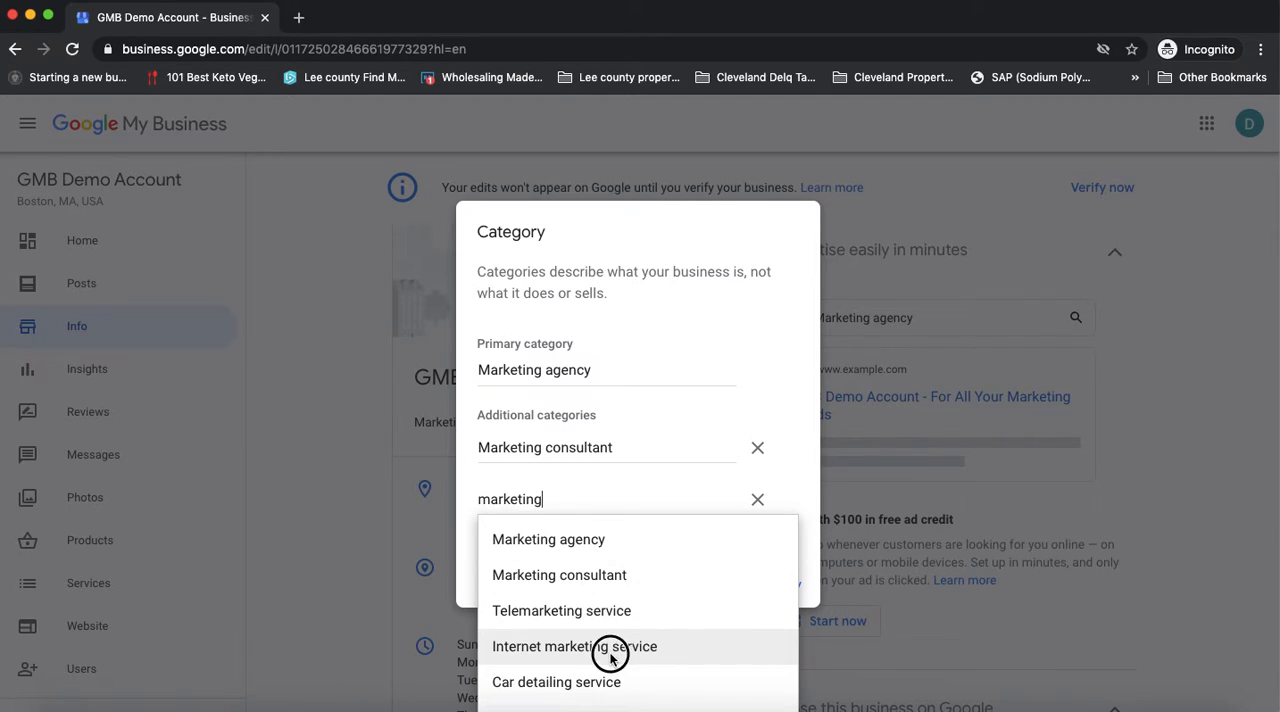
left_click(785, 587)
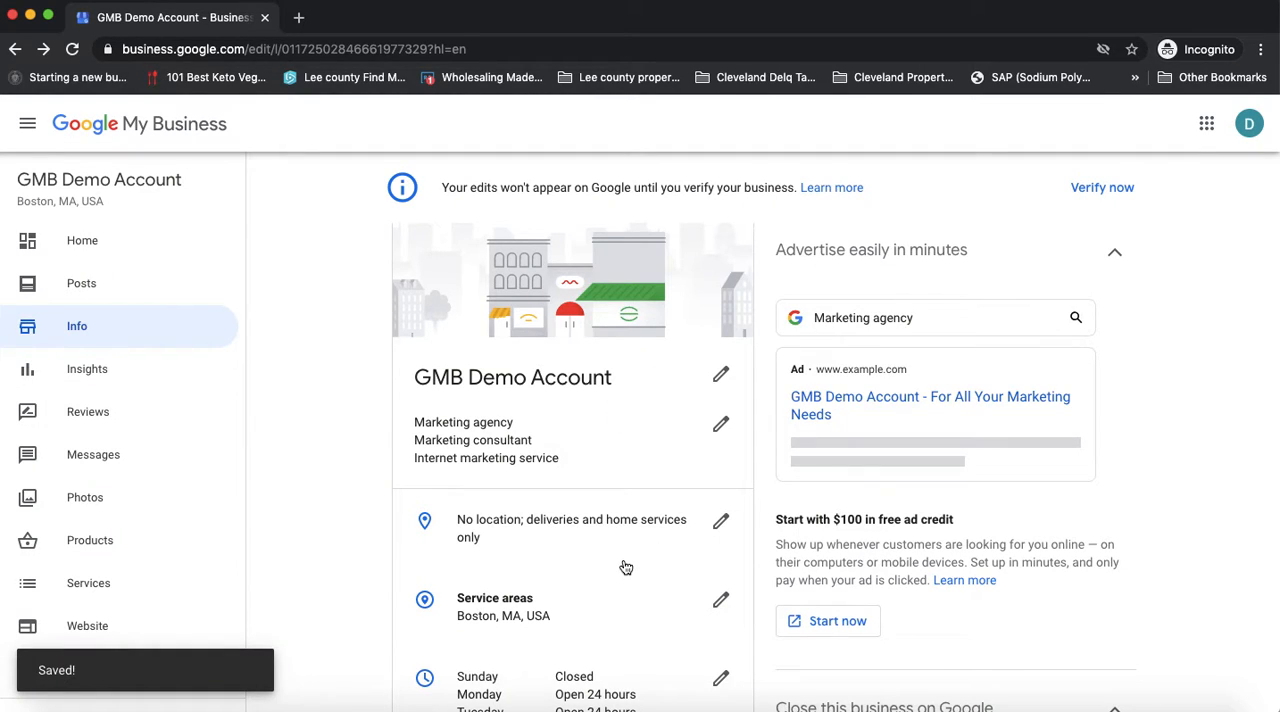
Look over the address fields of the business location form and close it without saving
scroll(626, 568, "down", 5)
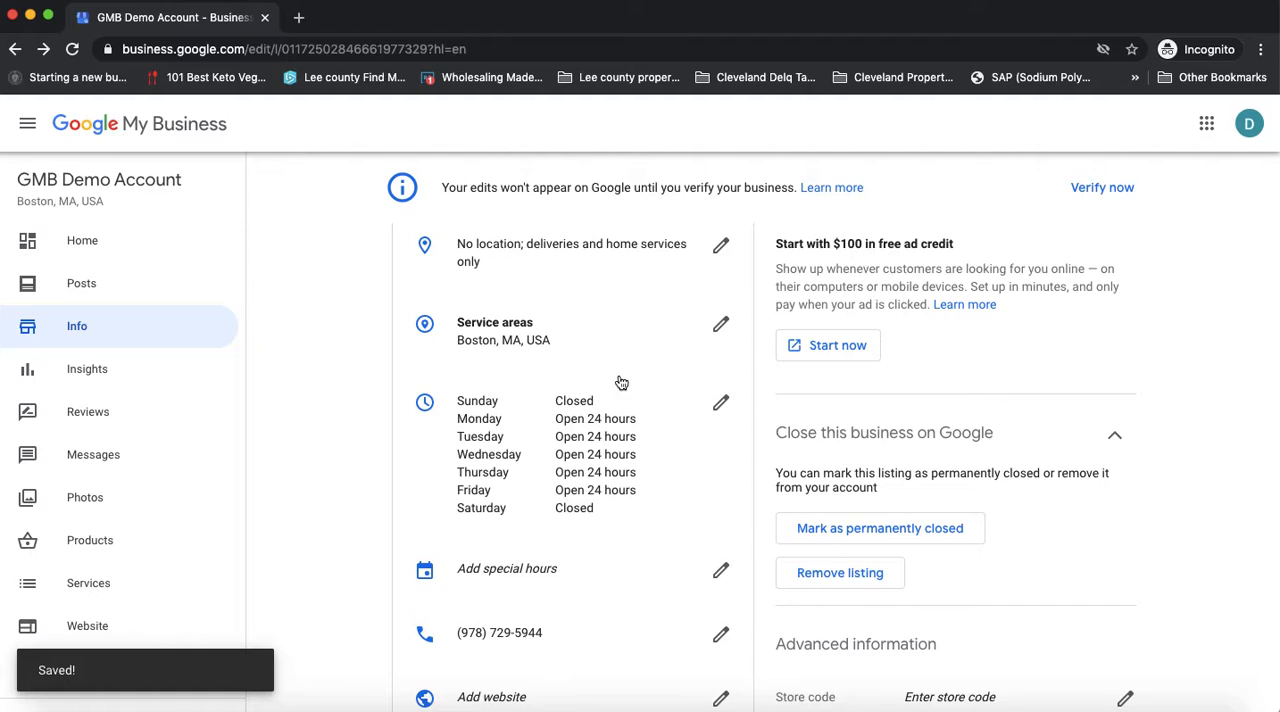
scroll(614, 377, "up", 3)
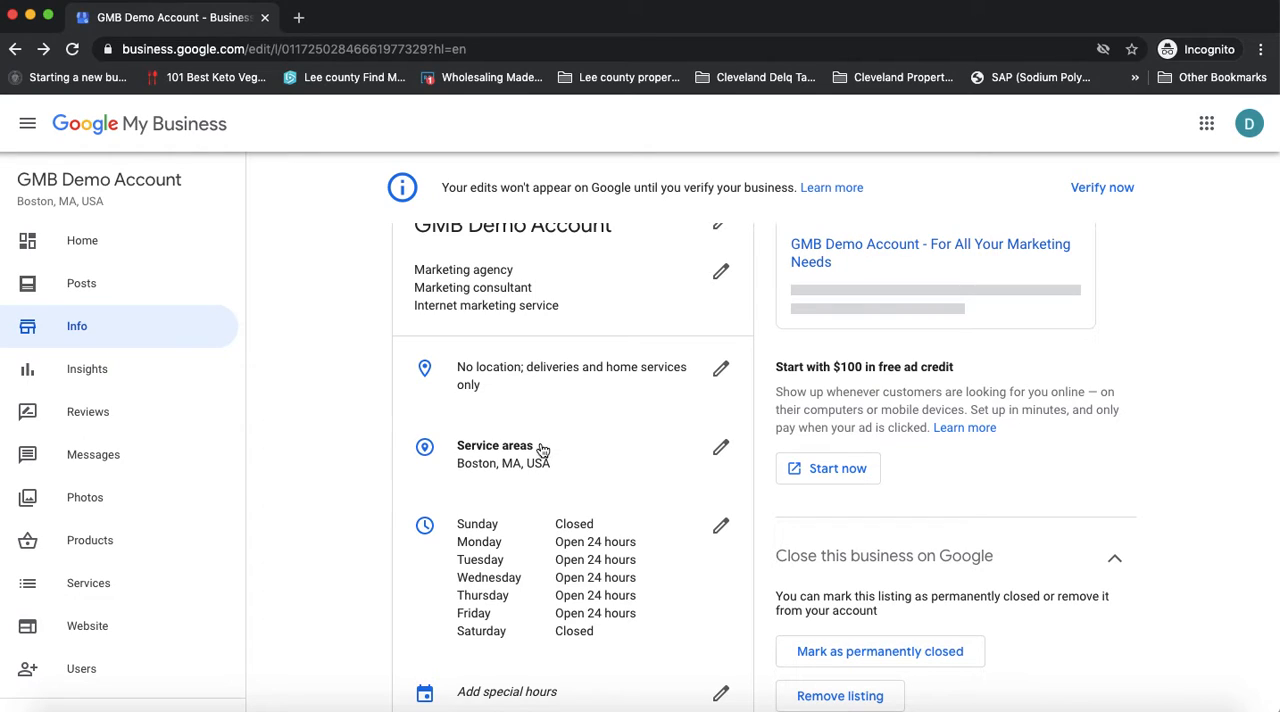
left_click(534, 377)
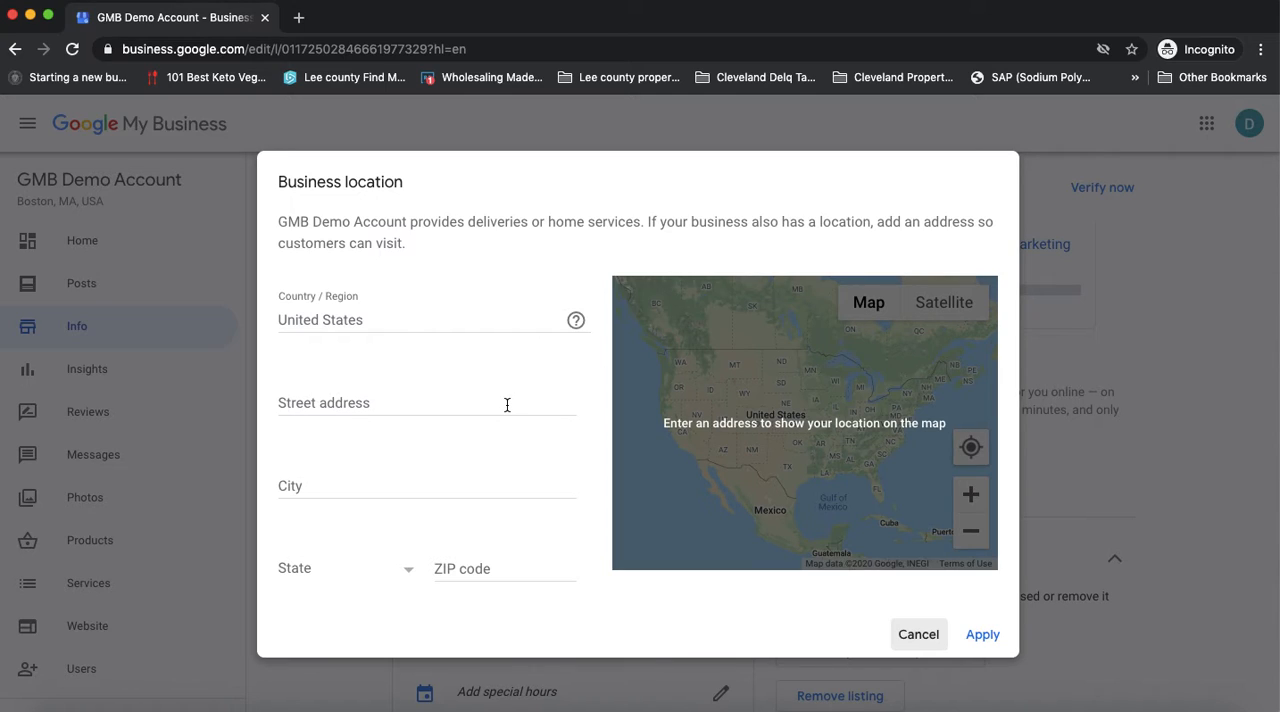
mouse_move(577, 324)
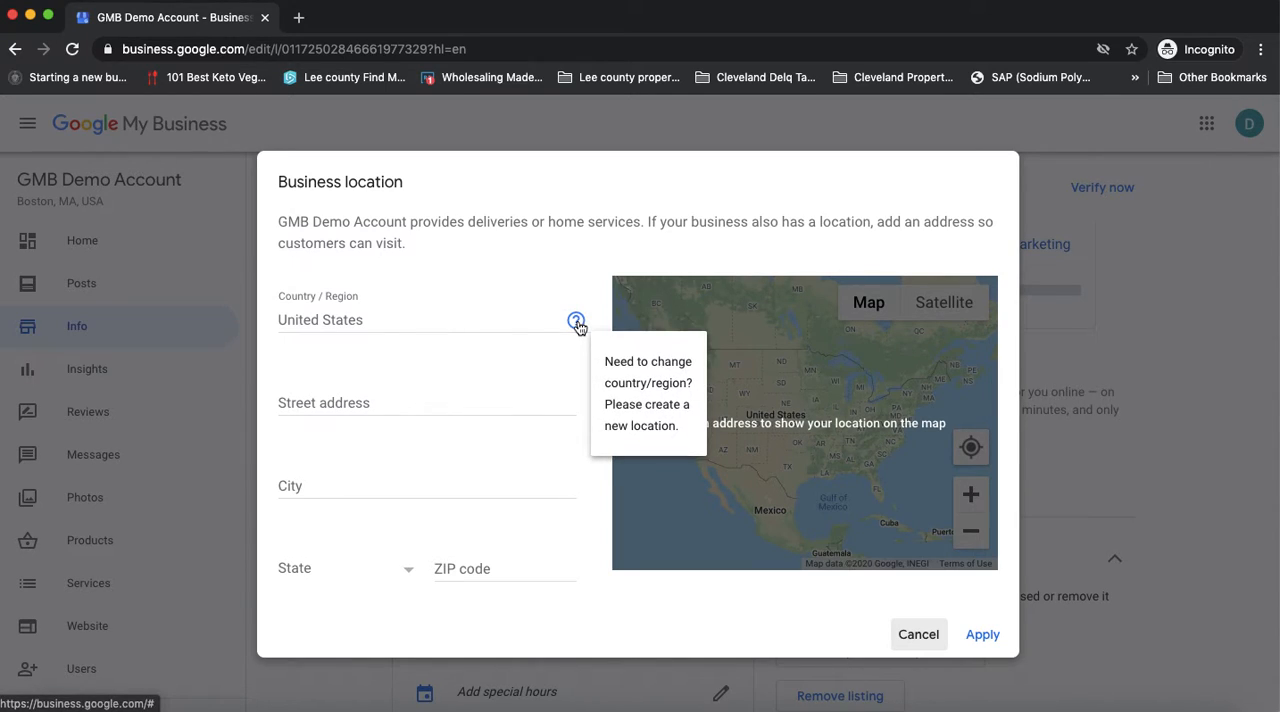
left_click(385, 401)
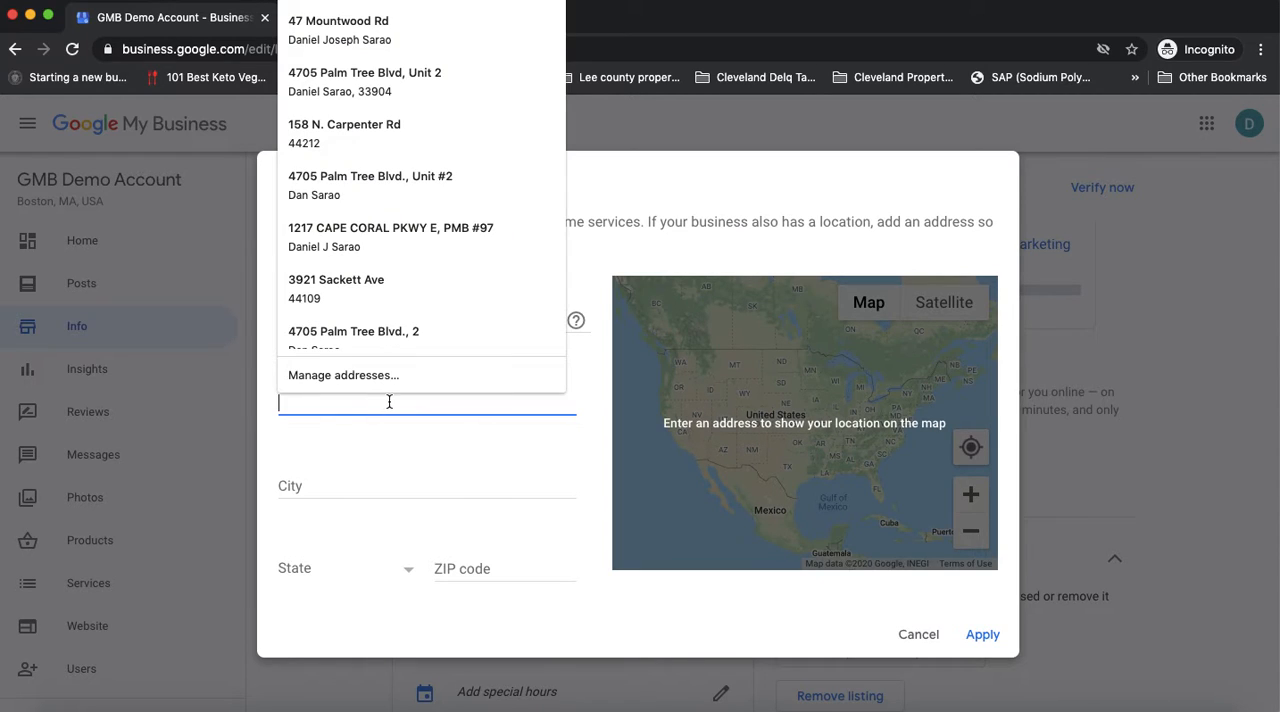
left_click(488, 430)
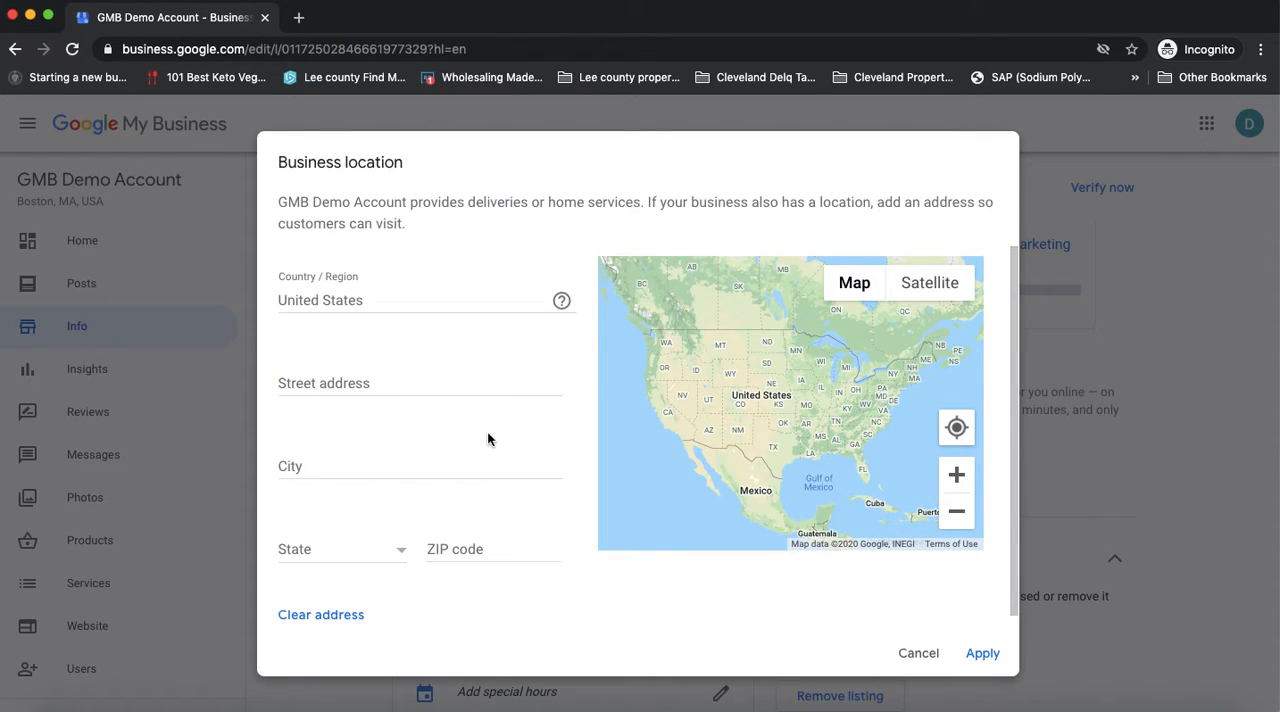
left_click(374, 461)
left_click(444, 511)
left_click(919, 654)
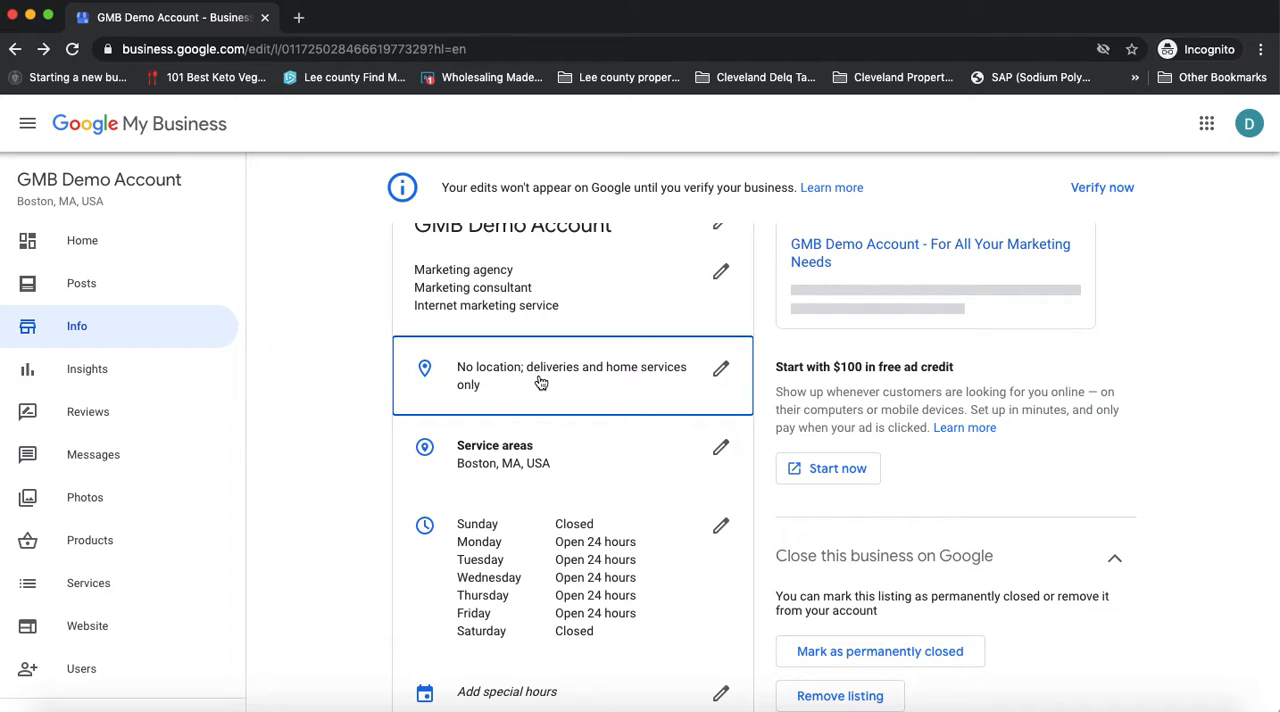
Add New Hampshire, Massachusetts and Connecticut to the business's service areas
left_click(538, 468)
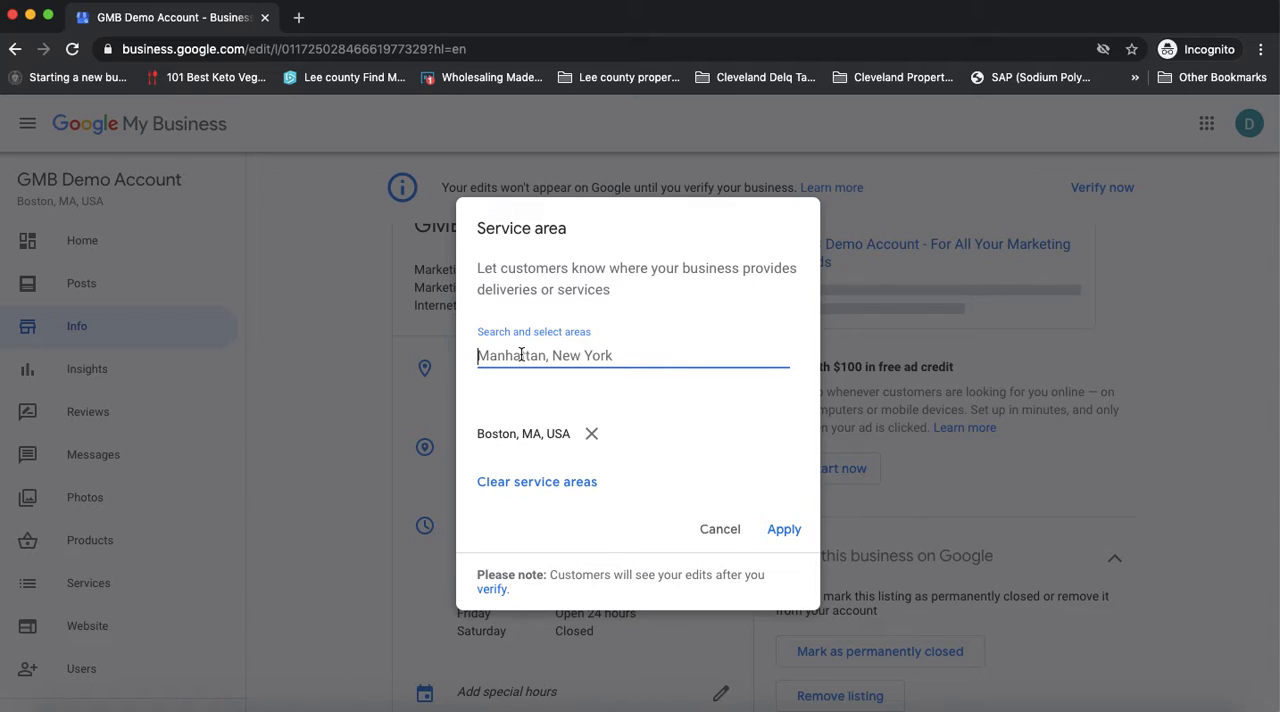
type("new ")
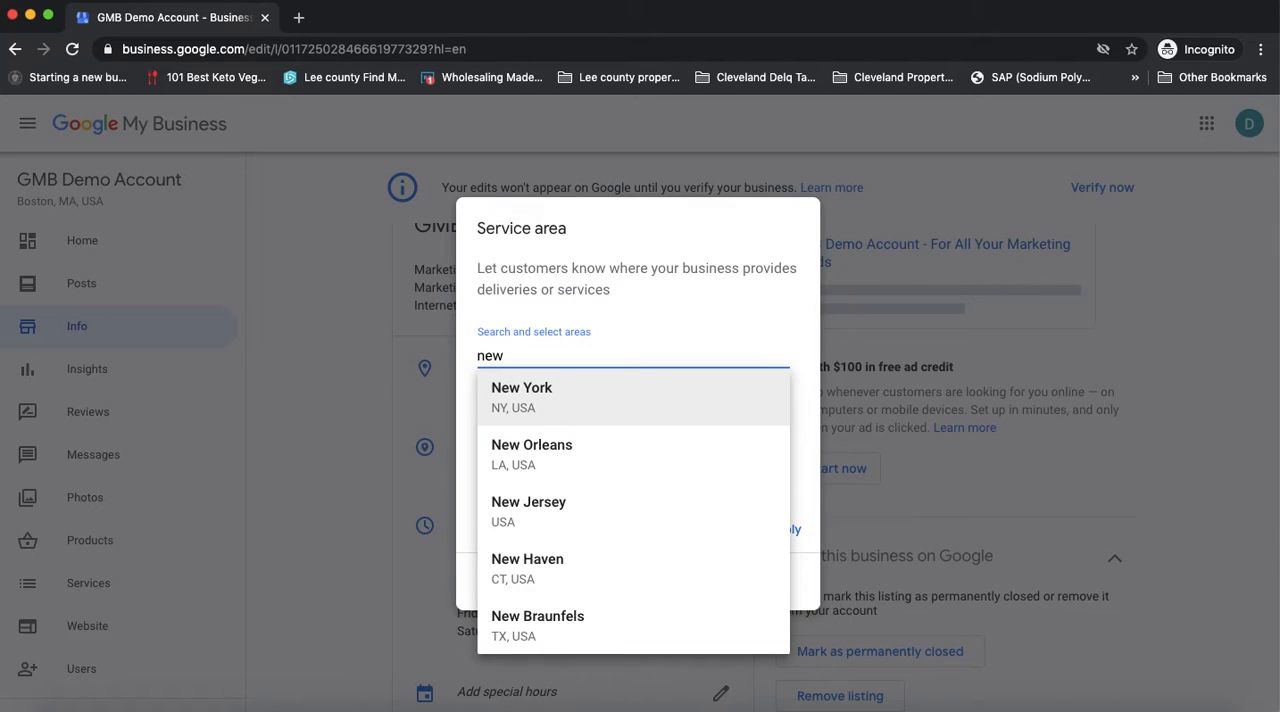
type("hampshi")
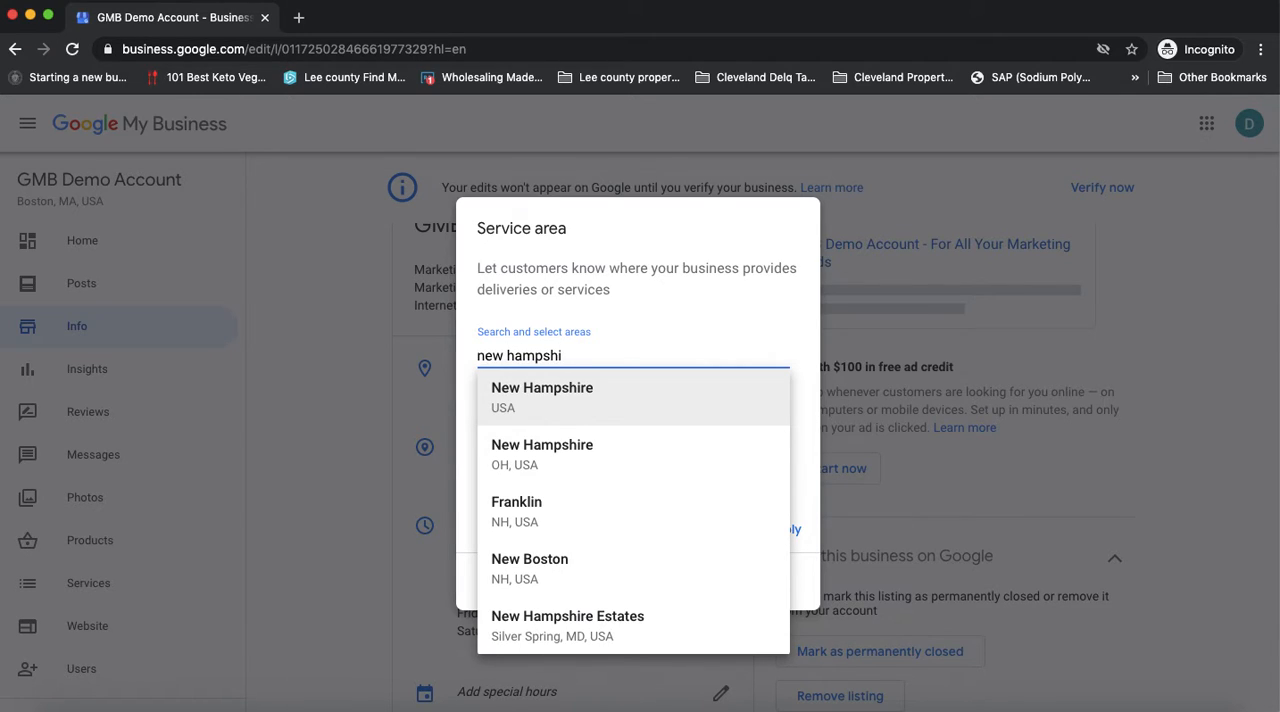
left_click(560, 398)
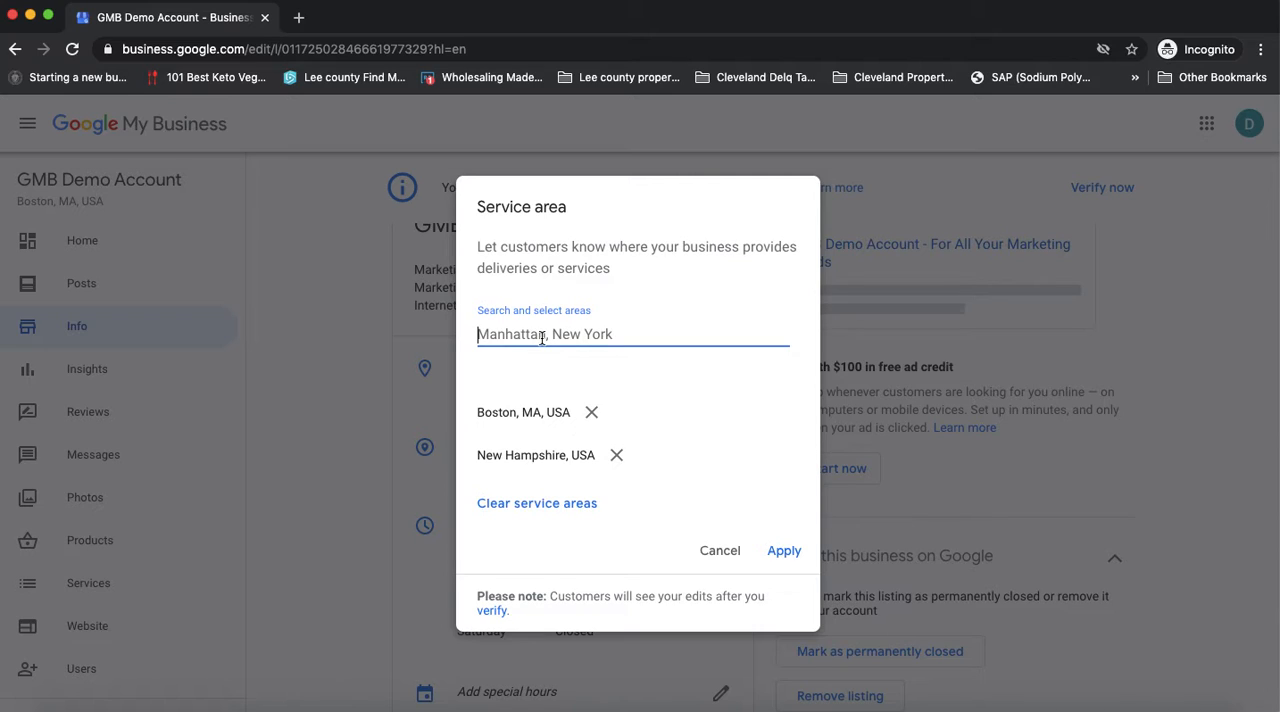
type("mass")
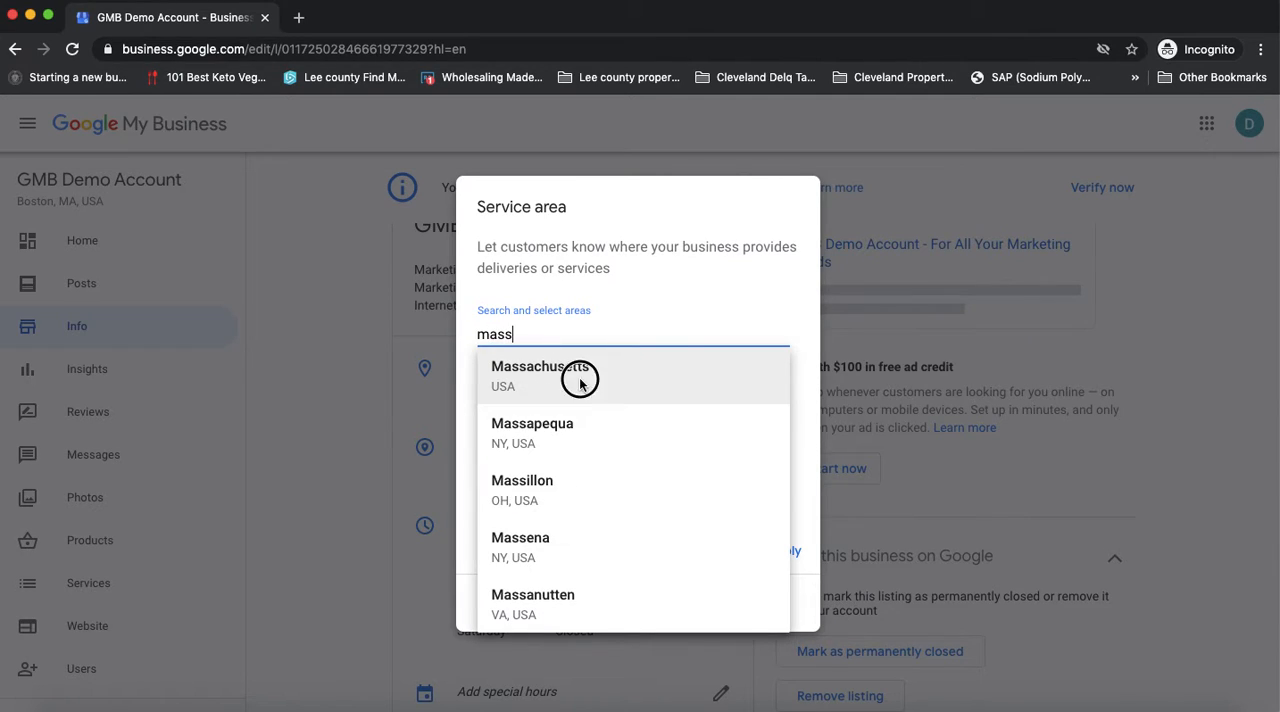
left_click(580, 383)
type("ce")
key("BackSpace")
type("onn")
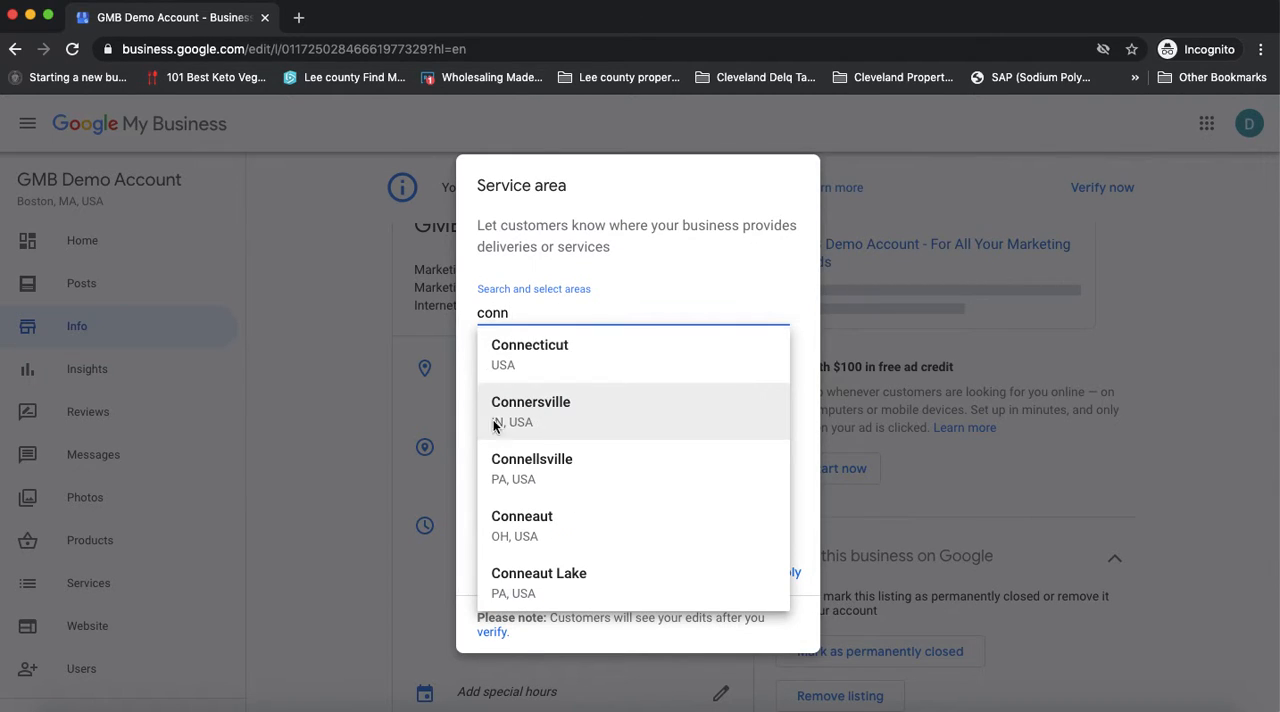
left_click(545, 345)
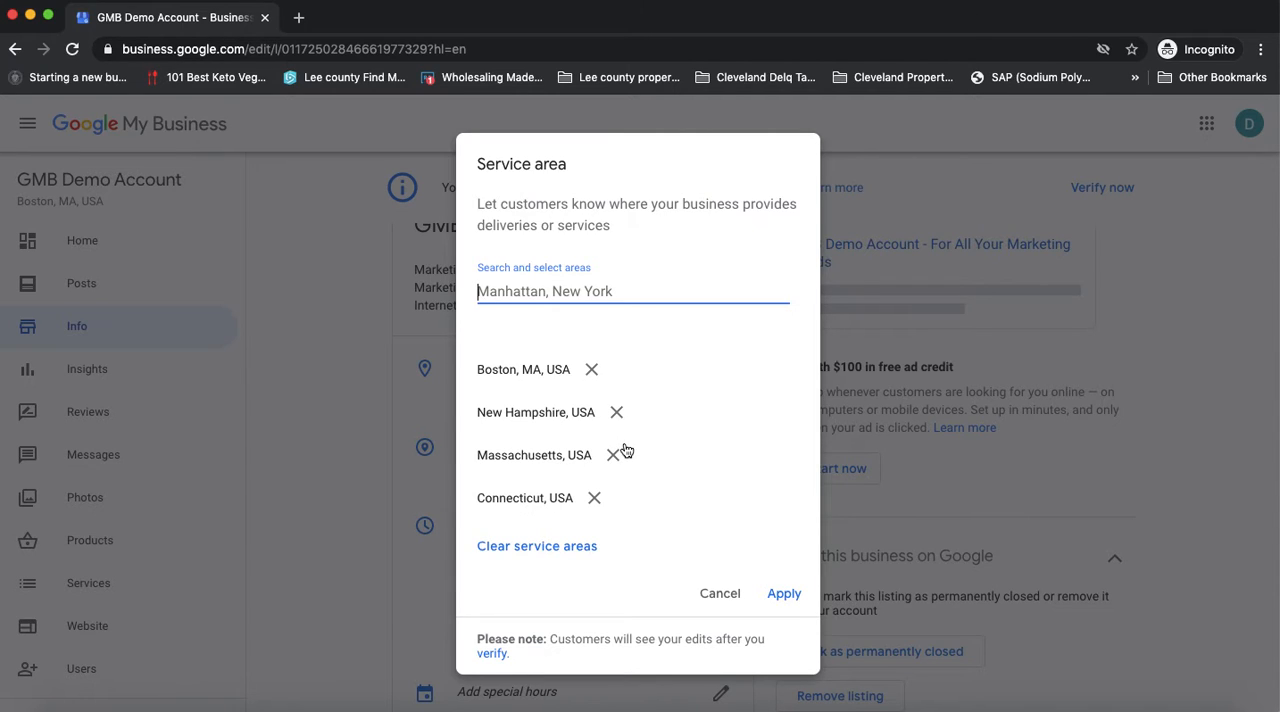
Remove Connecticut, Massachusetts and New Hampshire from the service areas
left_click(594, 497)
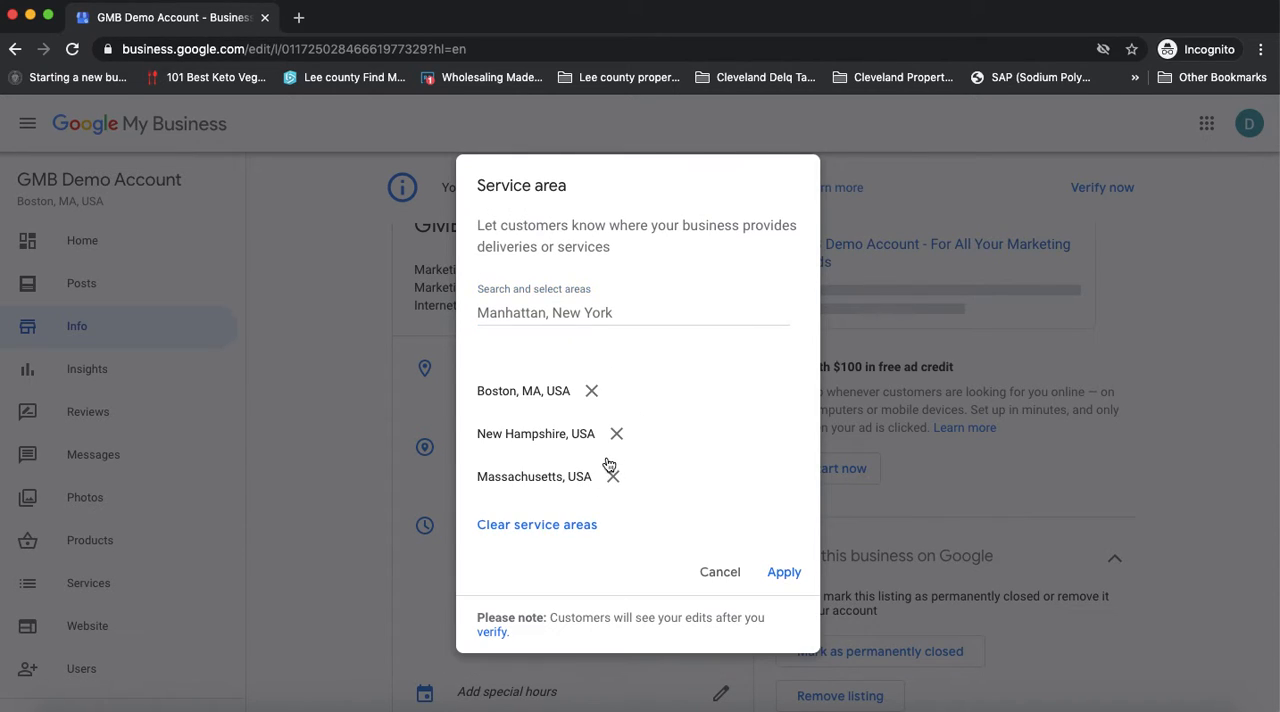
left_click(612, 476)
left_click(616, 454)
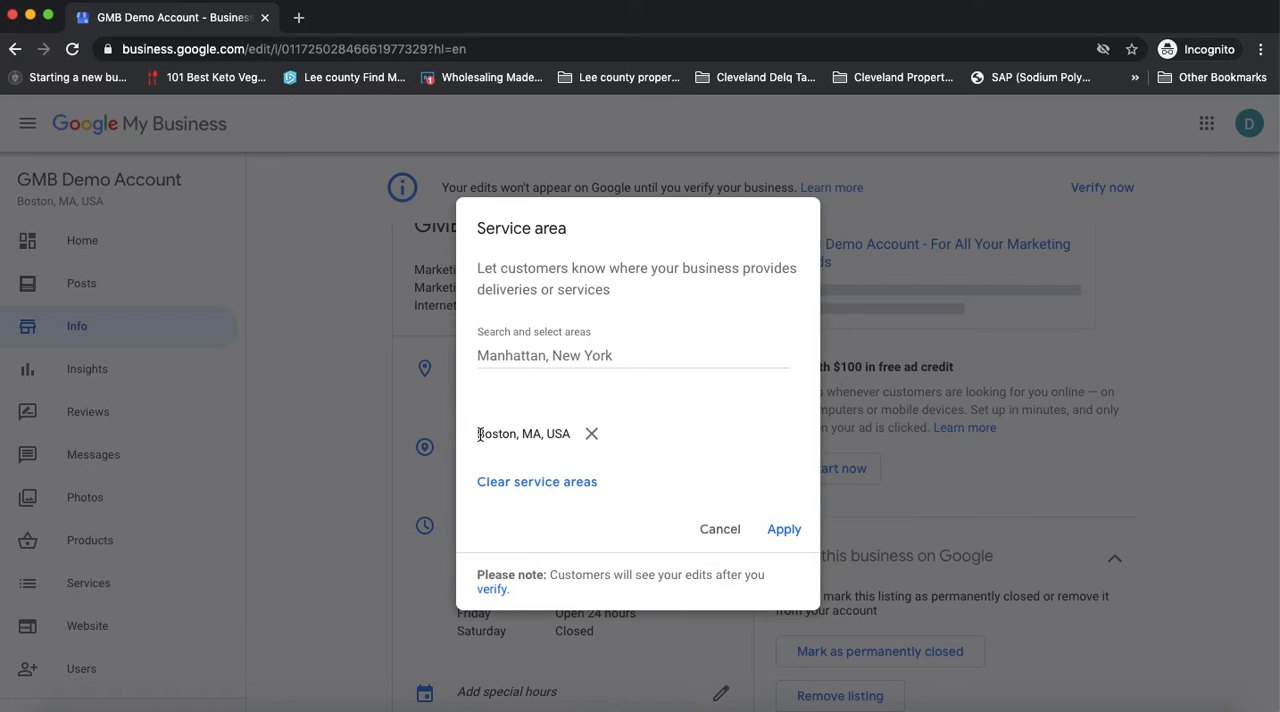
Add Massachusetts, USA as a service area, remove Boston, and apply the service area change
left_click(532, 356)
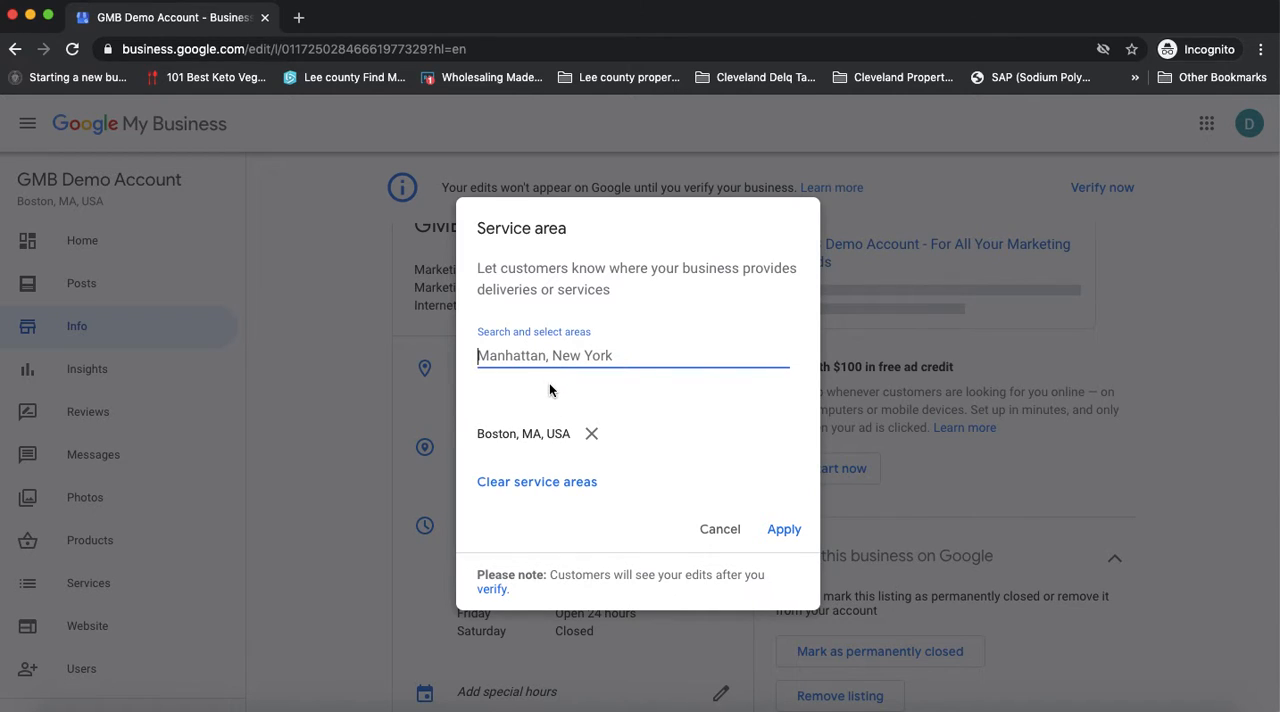
type("mass")
left_click(549, 390)
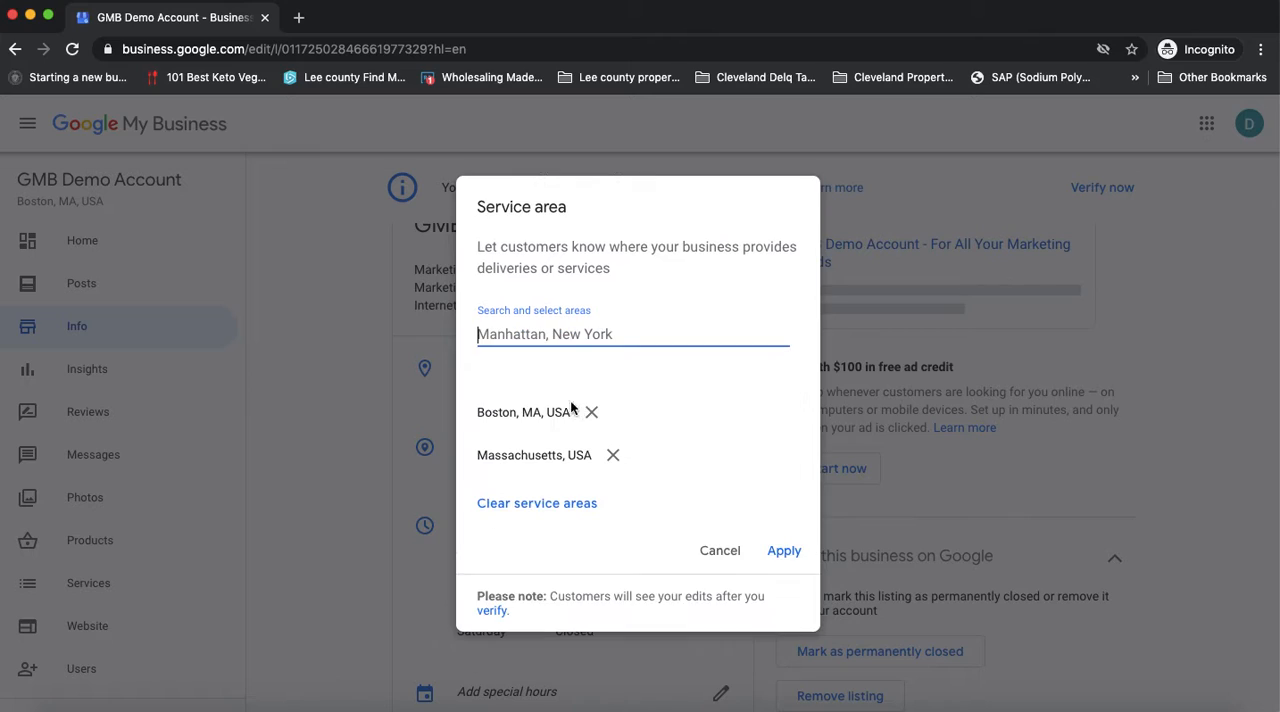
left_click(592, 410)
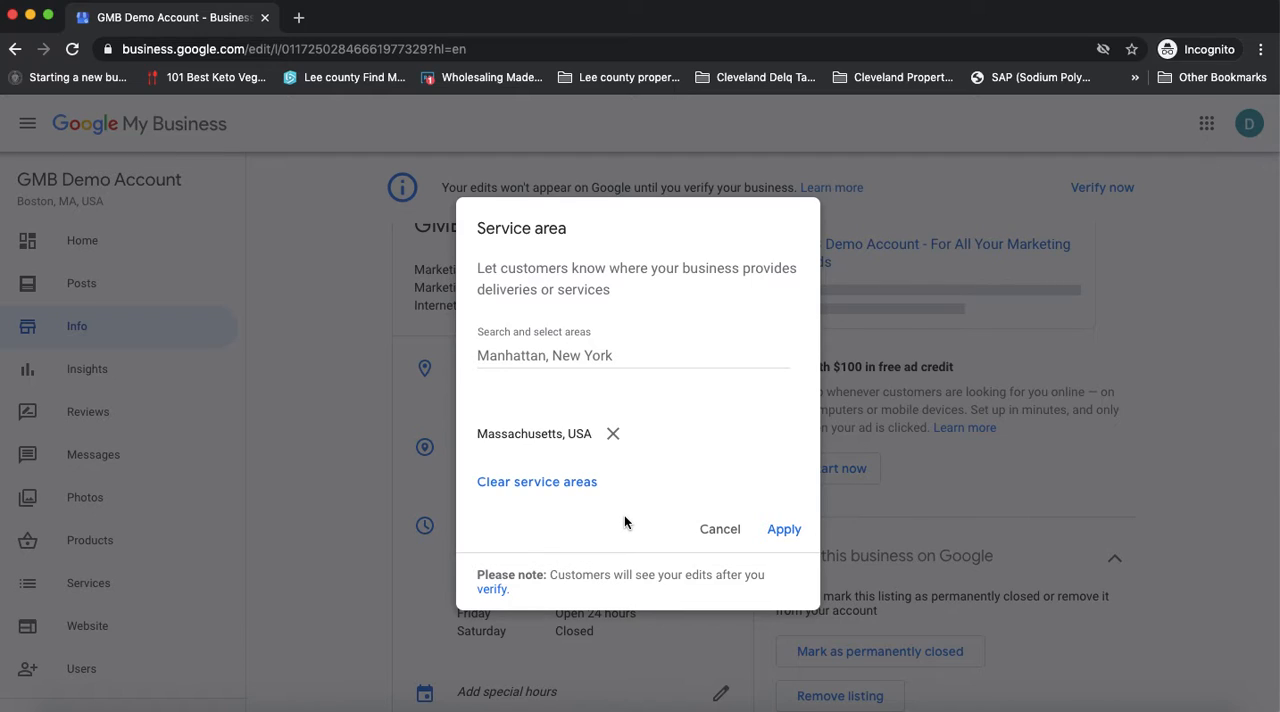
left_click(565, 436)
left_click(783, 529)
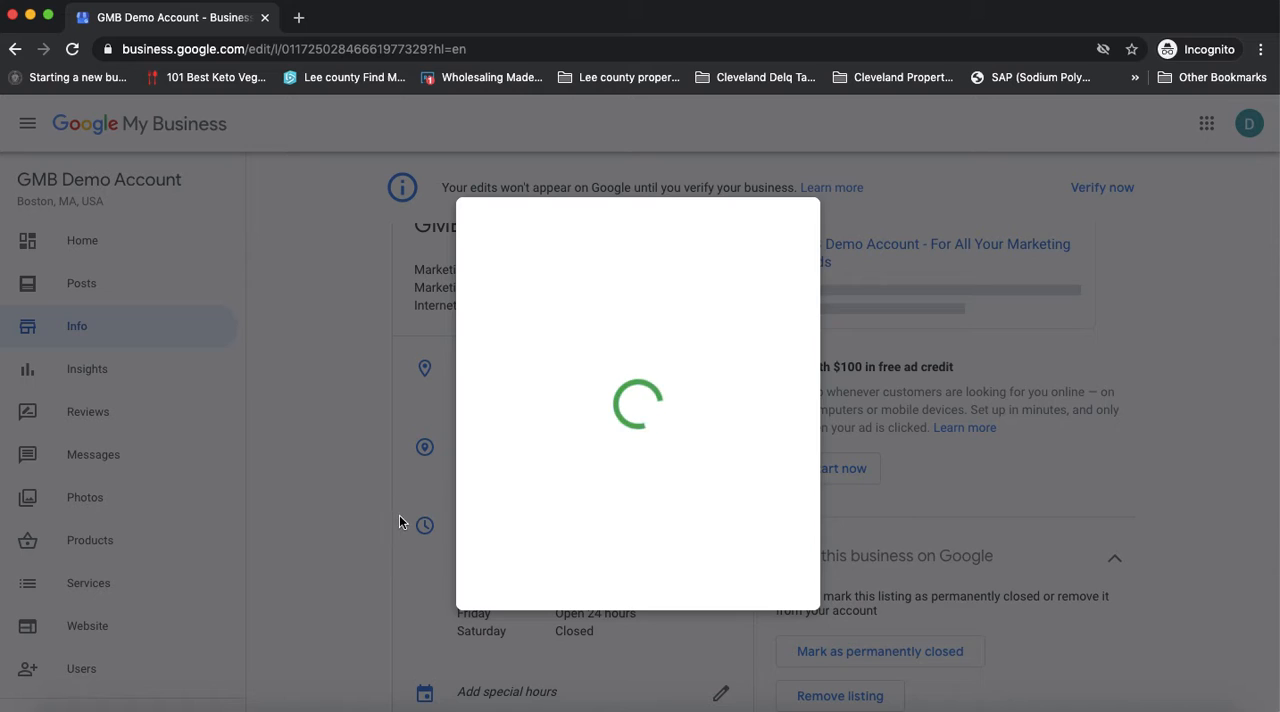
Open the special hours for editing and set the entry's date to December 2, 2020
scroll(540, 514, "down", 5)
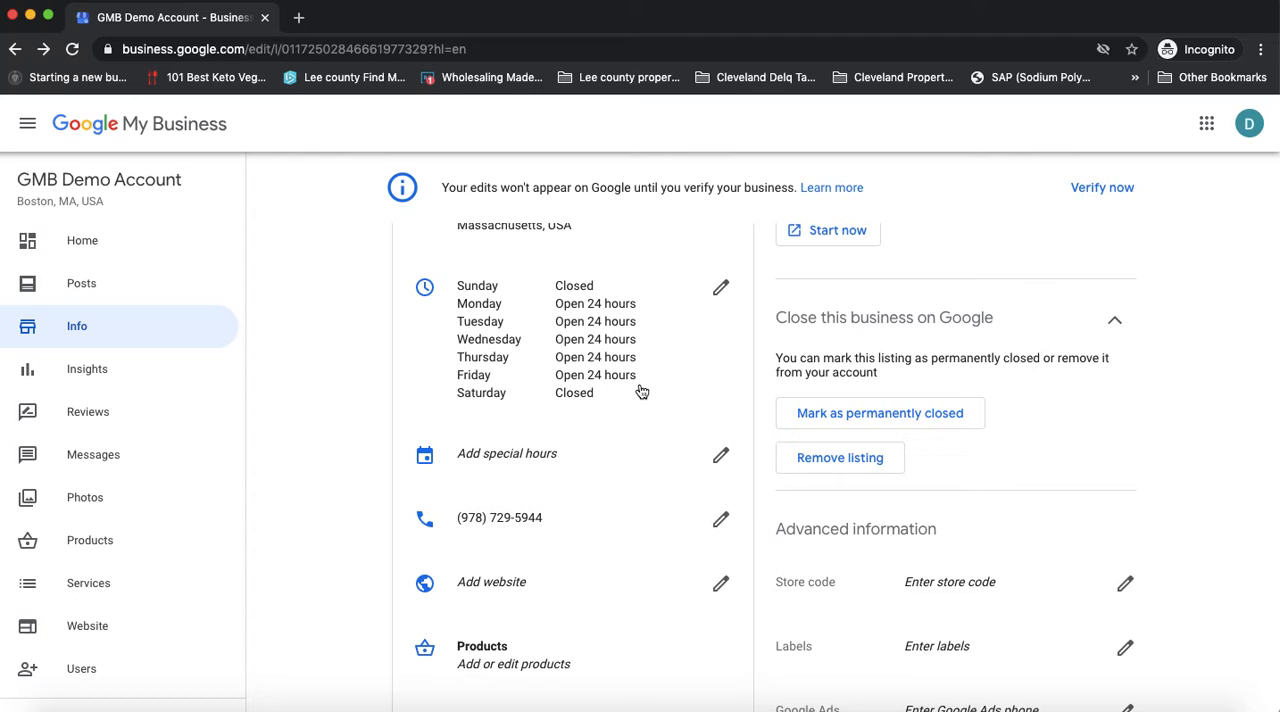
scroll(638, 386, "down", 2)
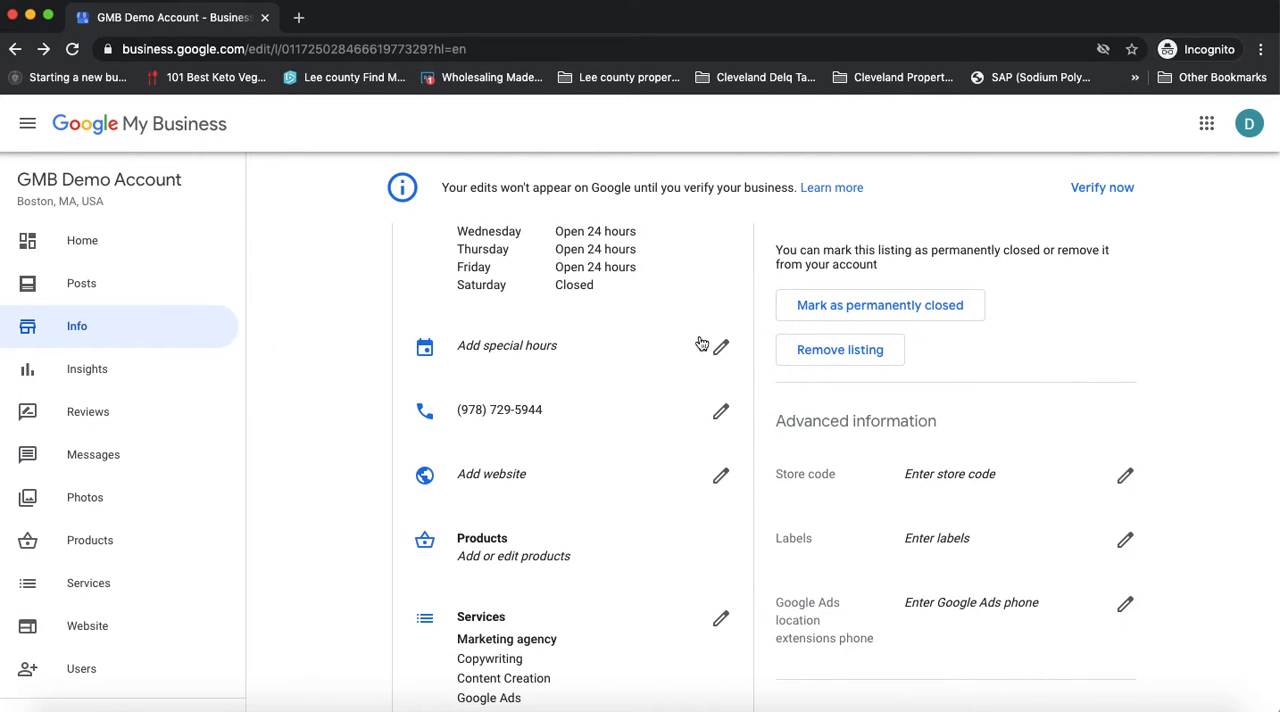
left_click(722, 349)
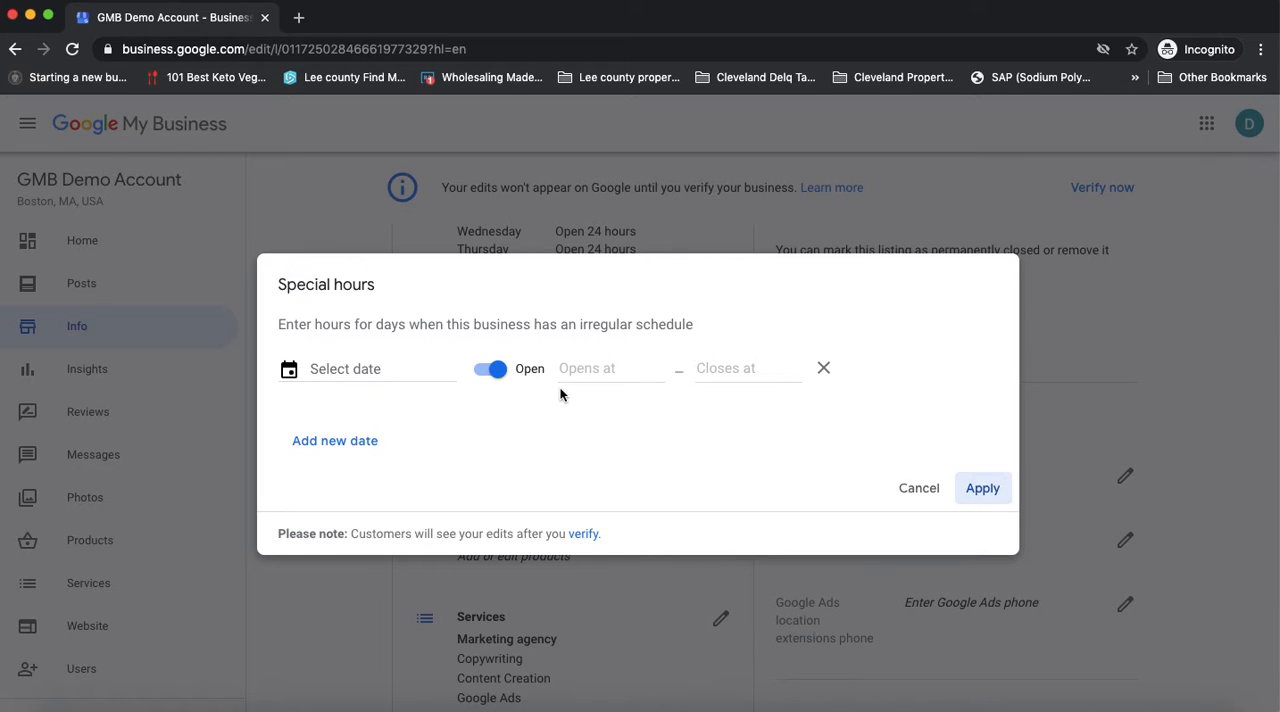
left_click(370, 368)
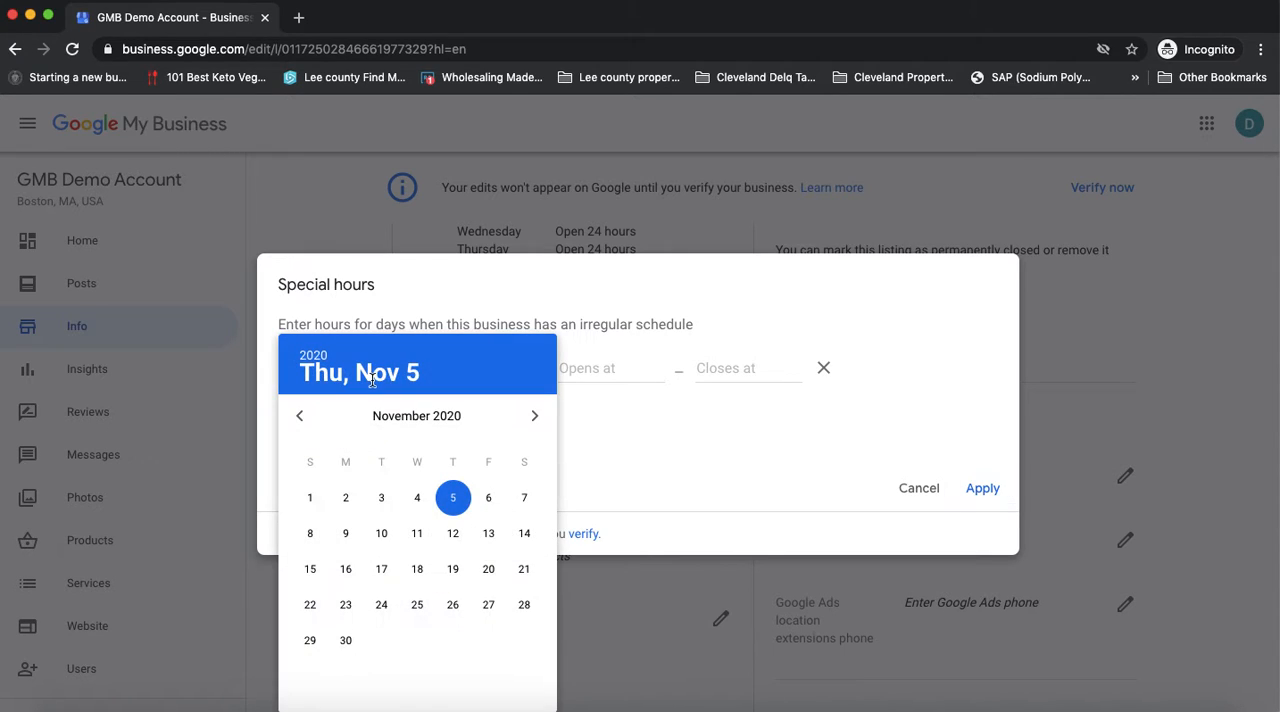
left_click(532, 418)
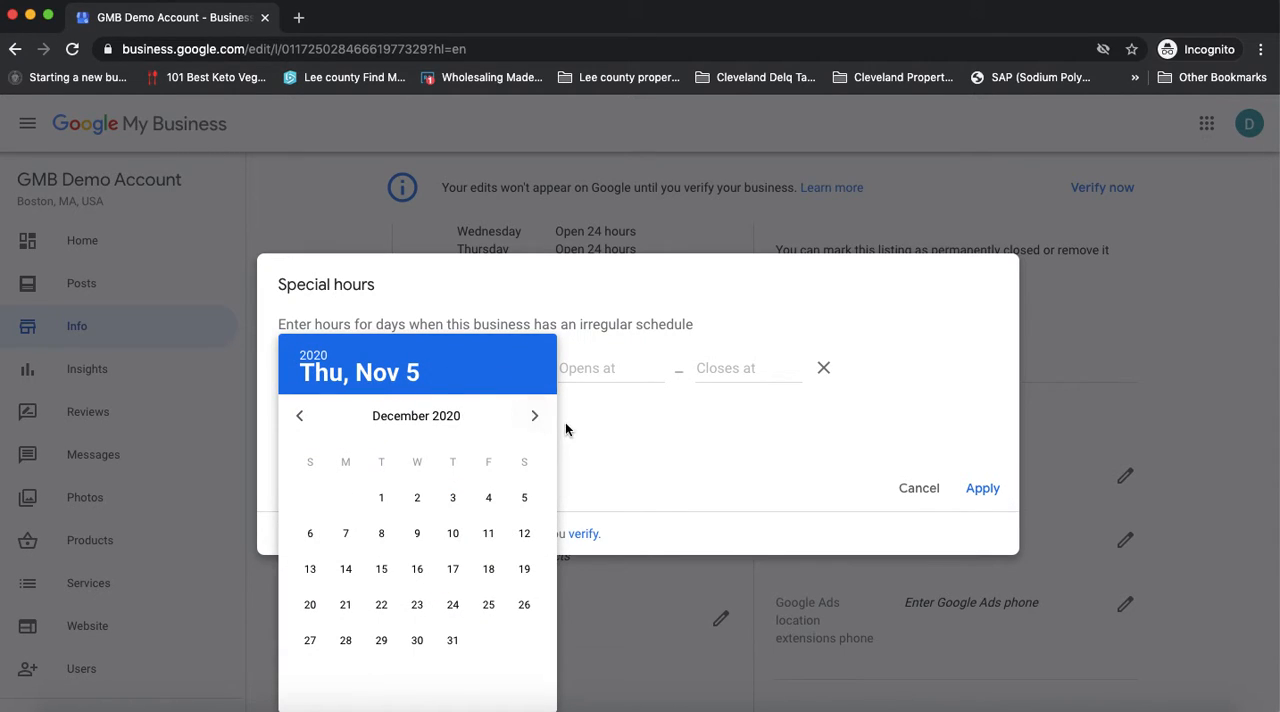
left_click(582, 429)
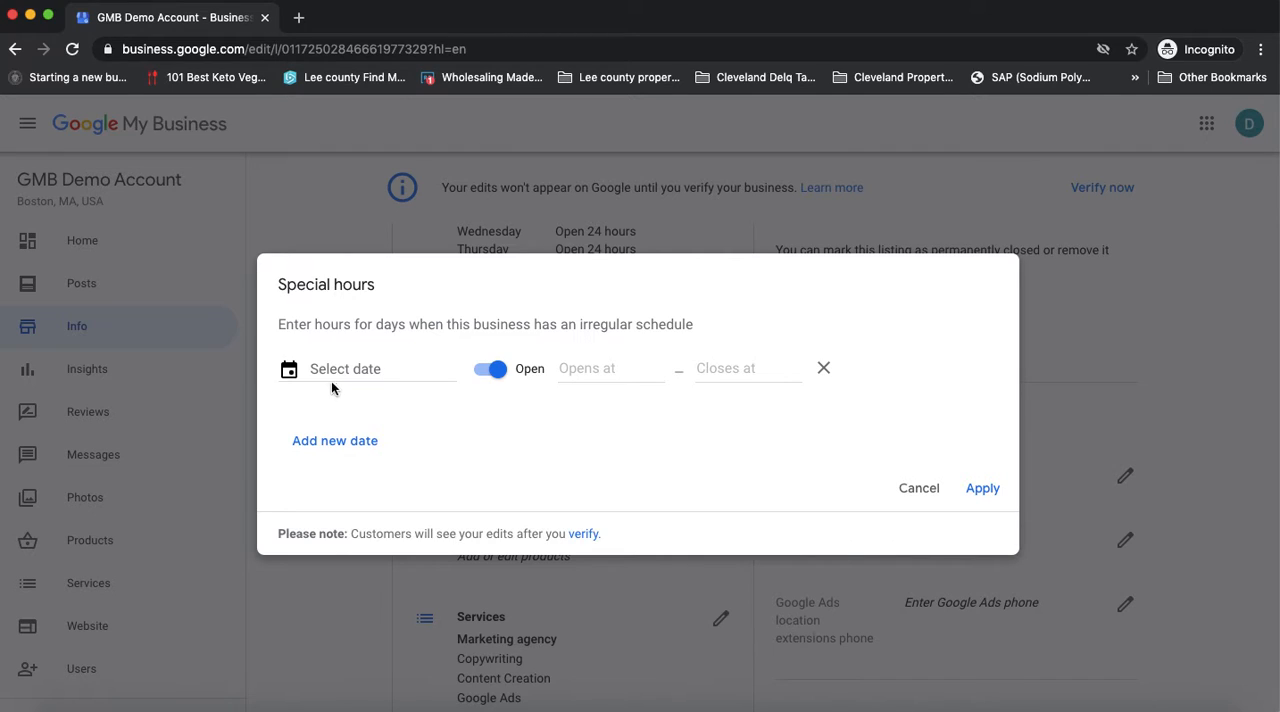
left_click(356, 367)
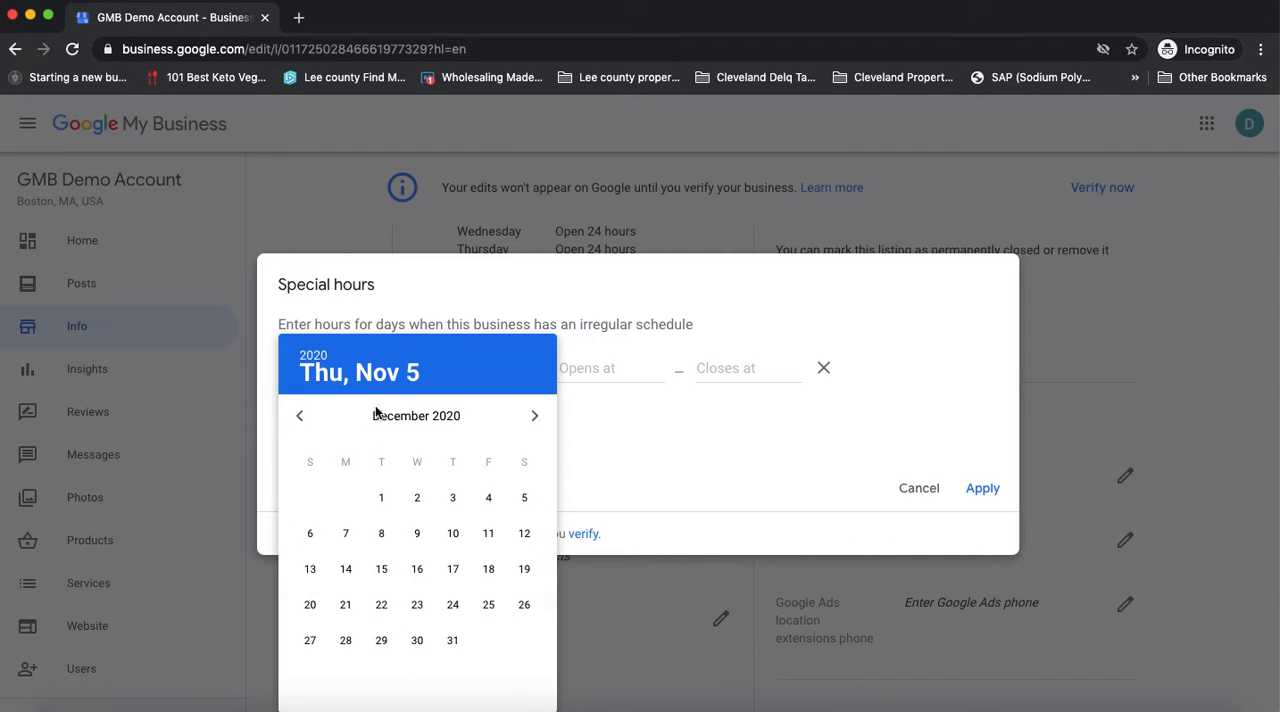
left_click(416, 498)
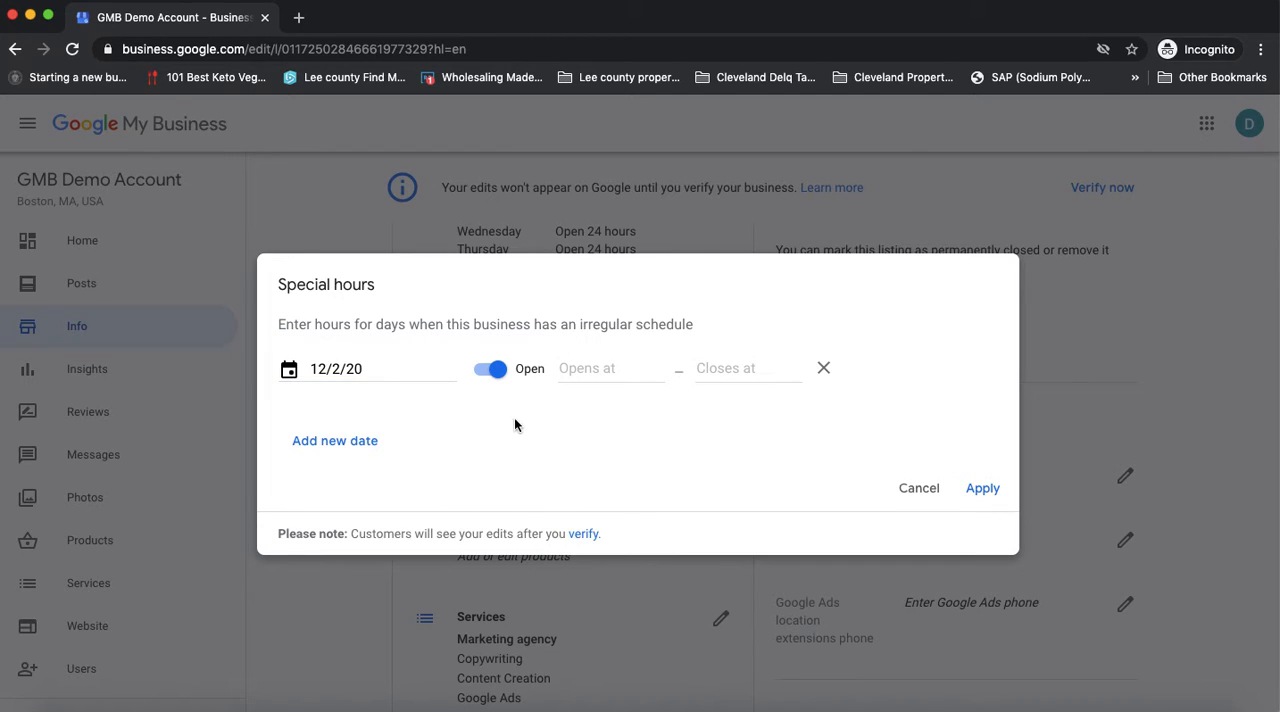
Switch the 12/2/20 special hours entry to closed and back to open, and try to apply it
left_click(498, 372)
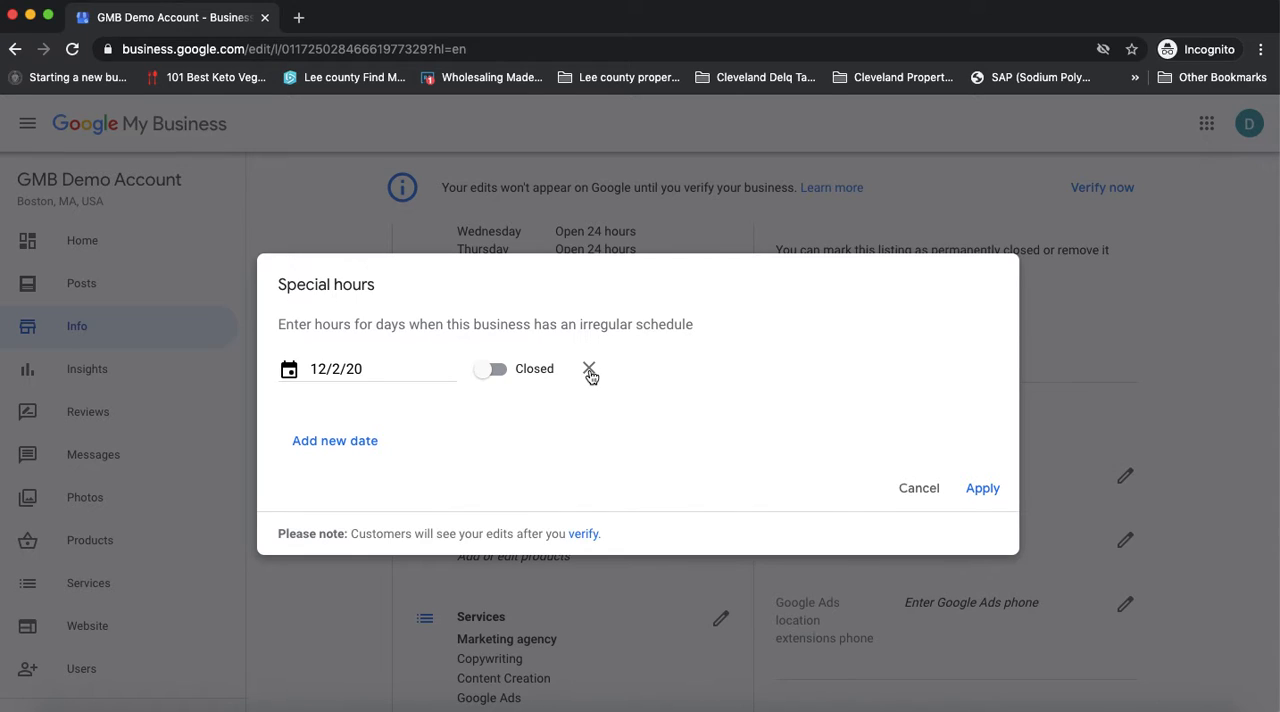
left_click(494, 370)
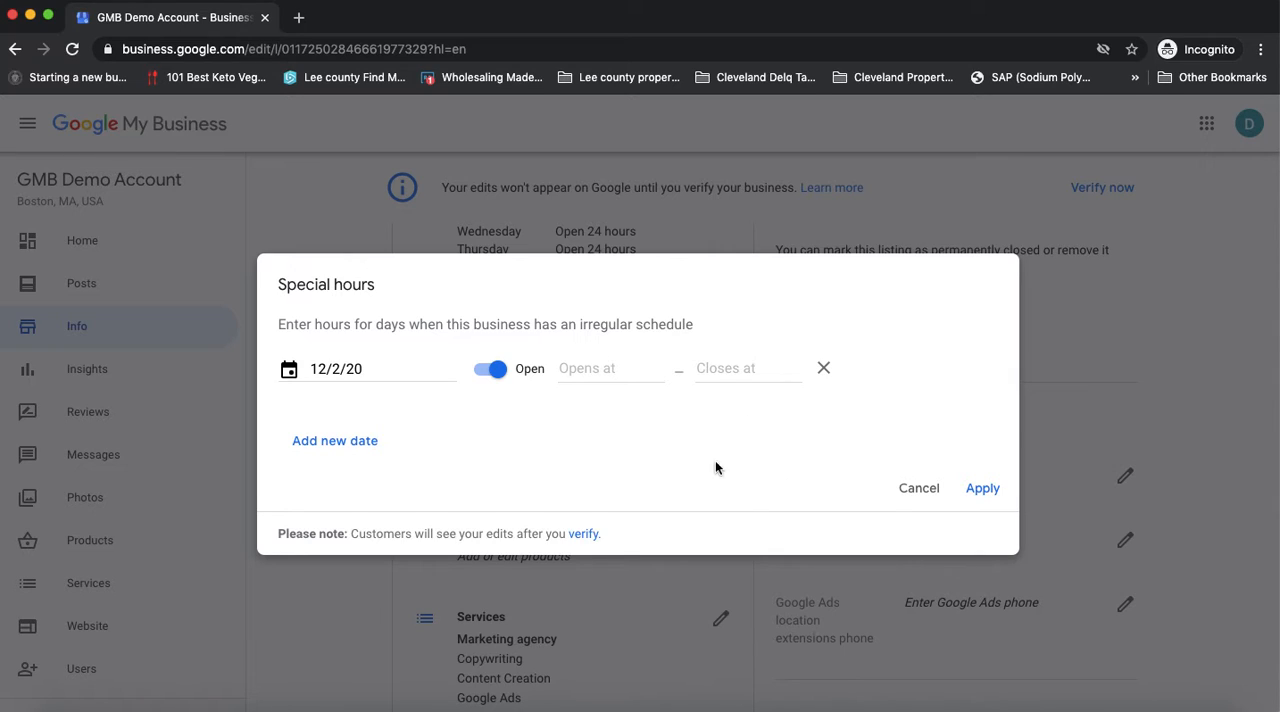
left_click(980, 500)
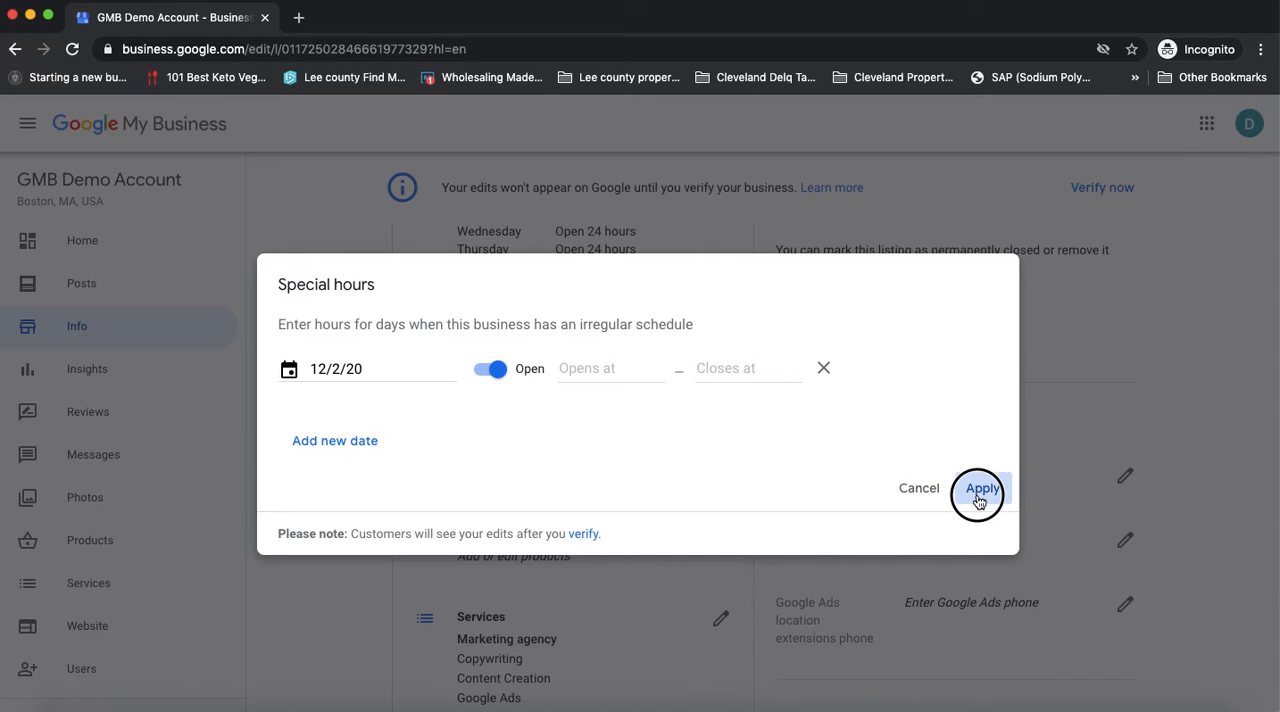
Remove the 12/2/20 entry from the special hours and close the special hours dialog
left_click(824, 369)
left_click(920, 466)
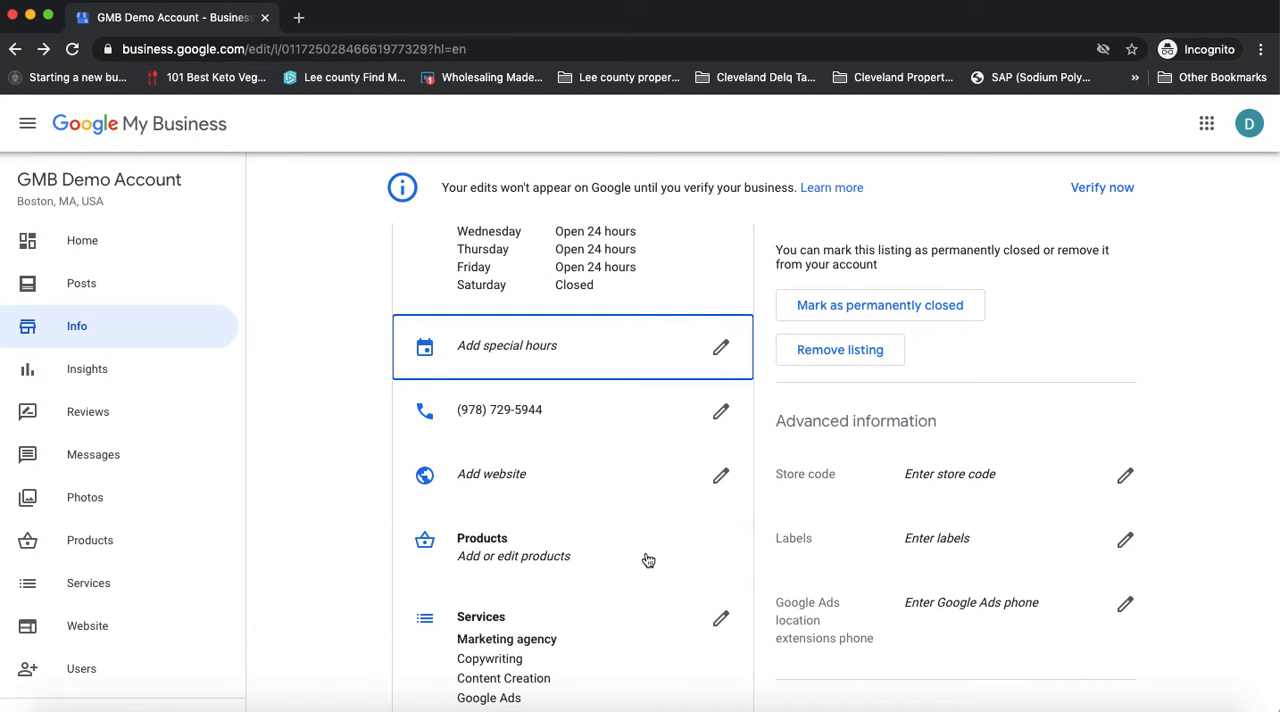
Open the business's primary phone number for review and close it without making changes
left_click(503, 420)
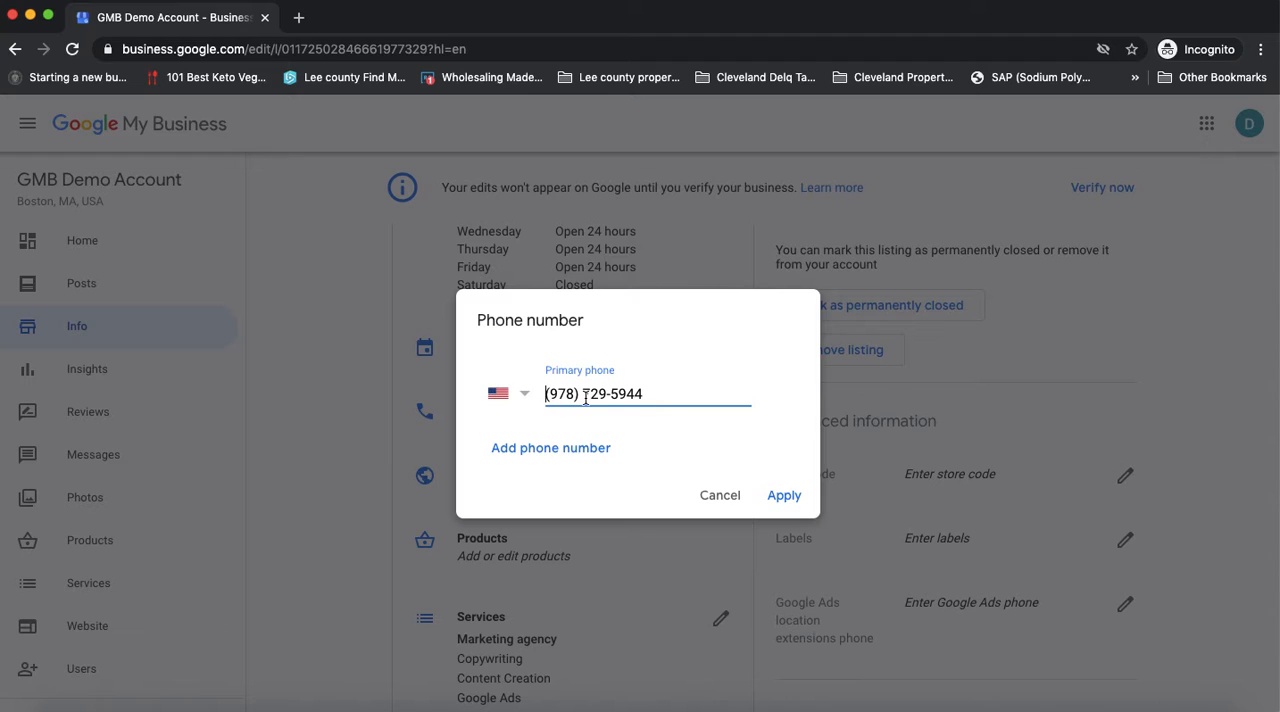
left_click(720, 496)
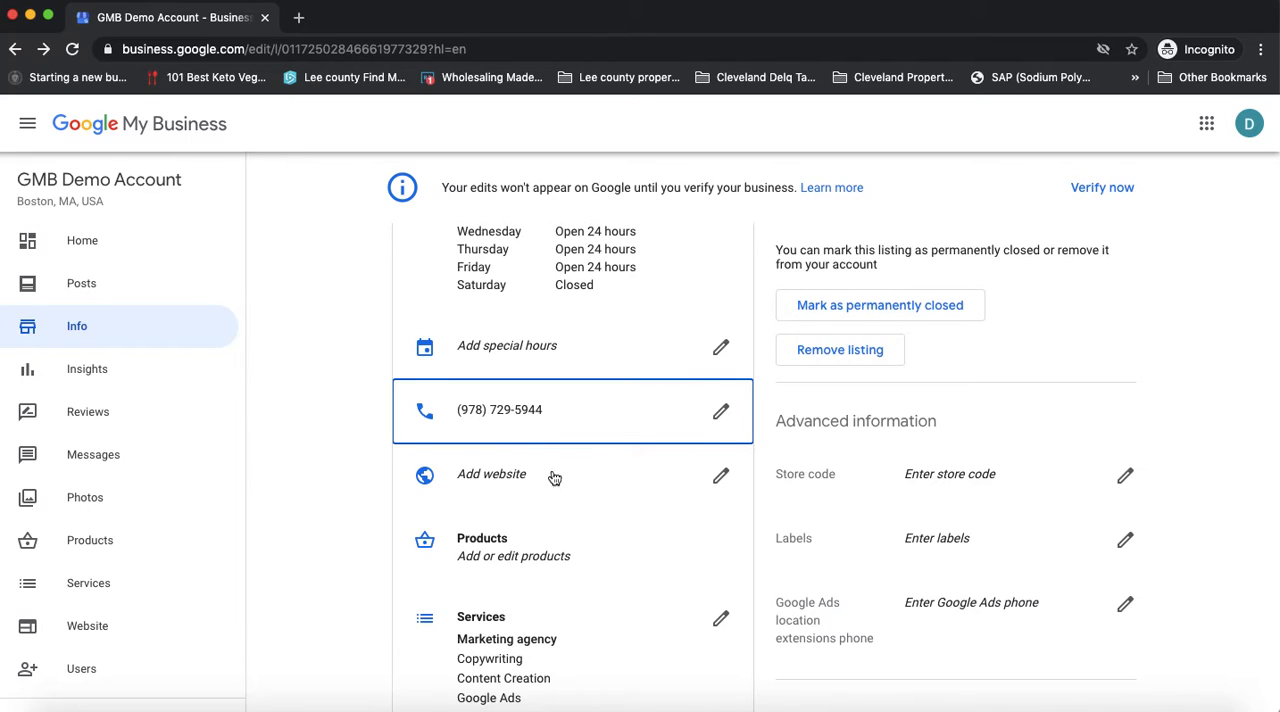
scroll(548, 482, "down", 1)
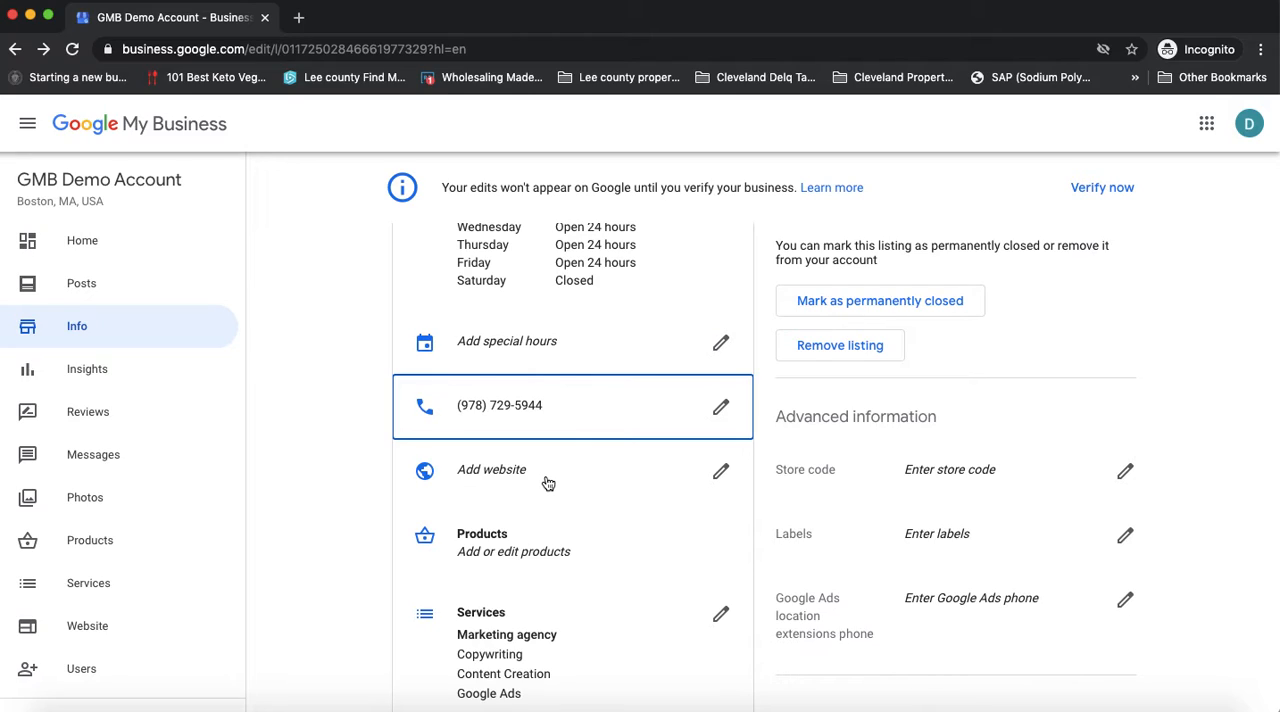
left_click(493, 416)
left_click_drag(493, 416, 340, 494)
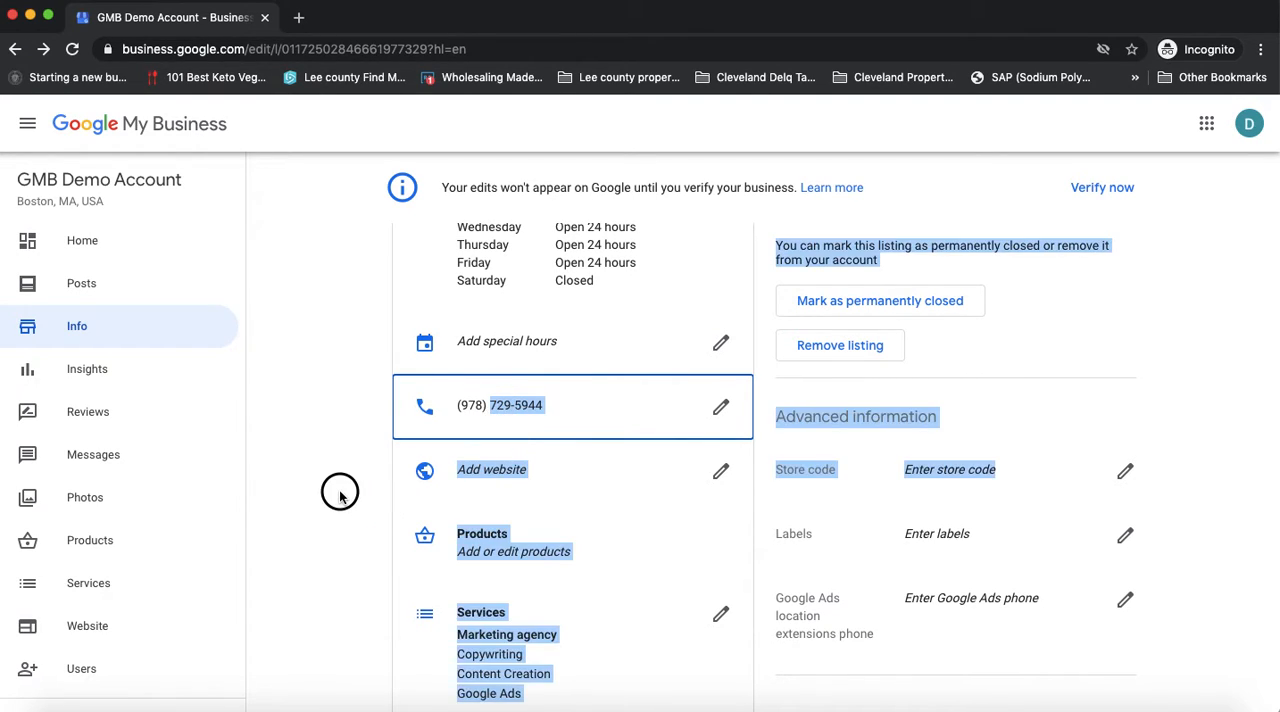
left_click(340, 490)
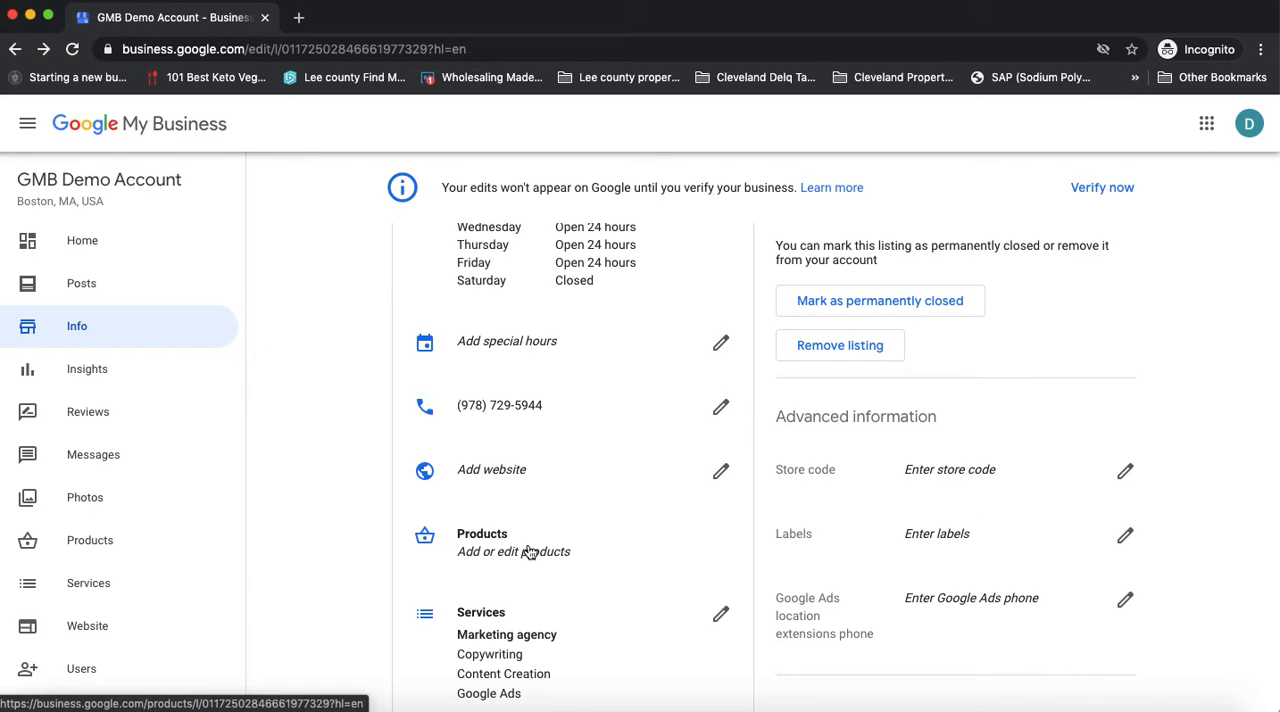
Open the business's services and examine the entries under Marketing agency, Marketing consultant and Internet marketing service
scroll(530, 553, "down", 2)
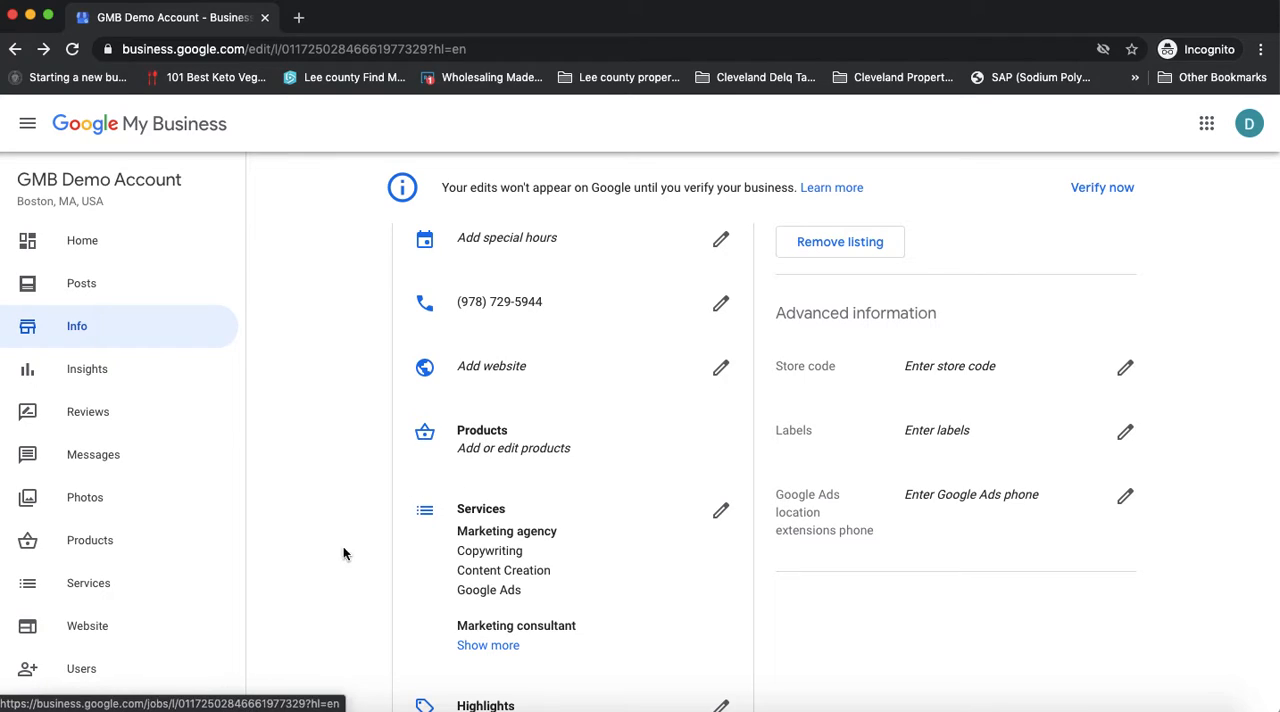
scroll(576, 593, "down", 3)
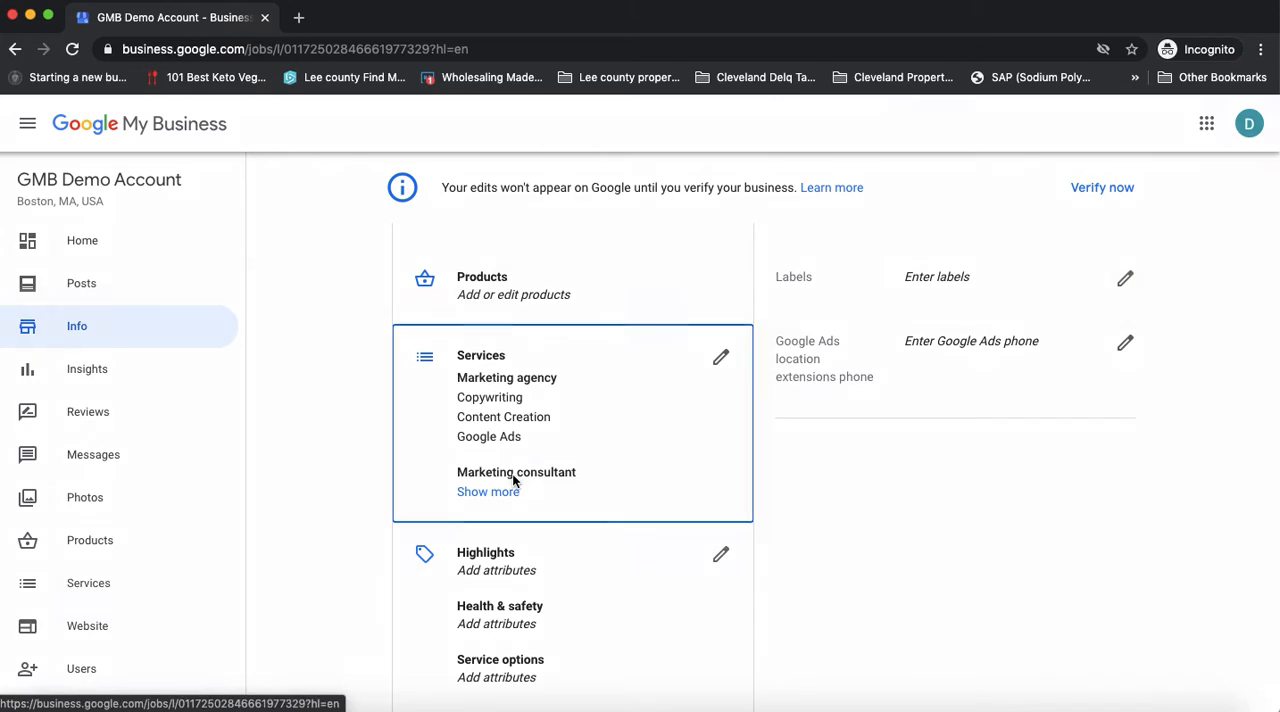
left_click(516, 476)
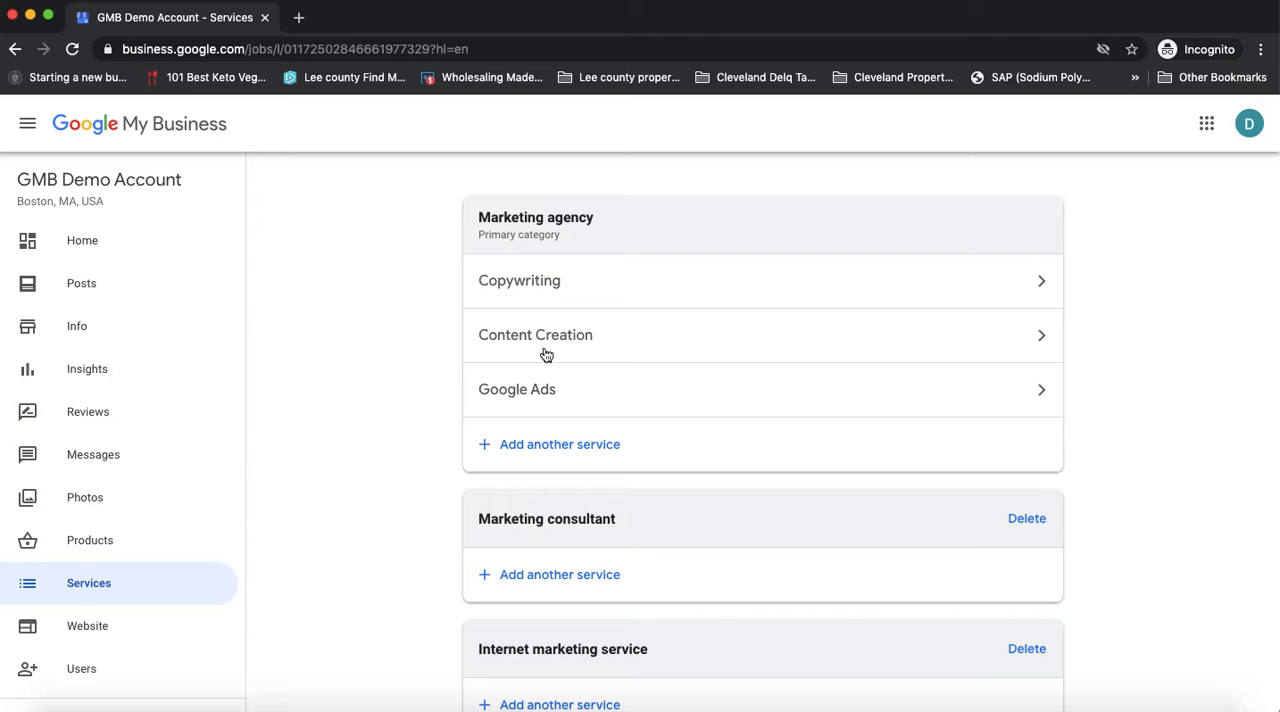
scroll(666, 408, "down", 2)
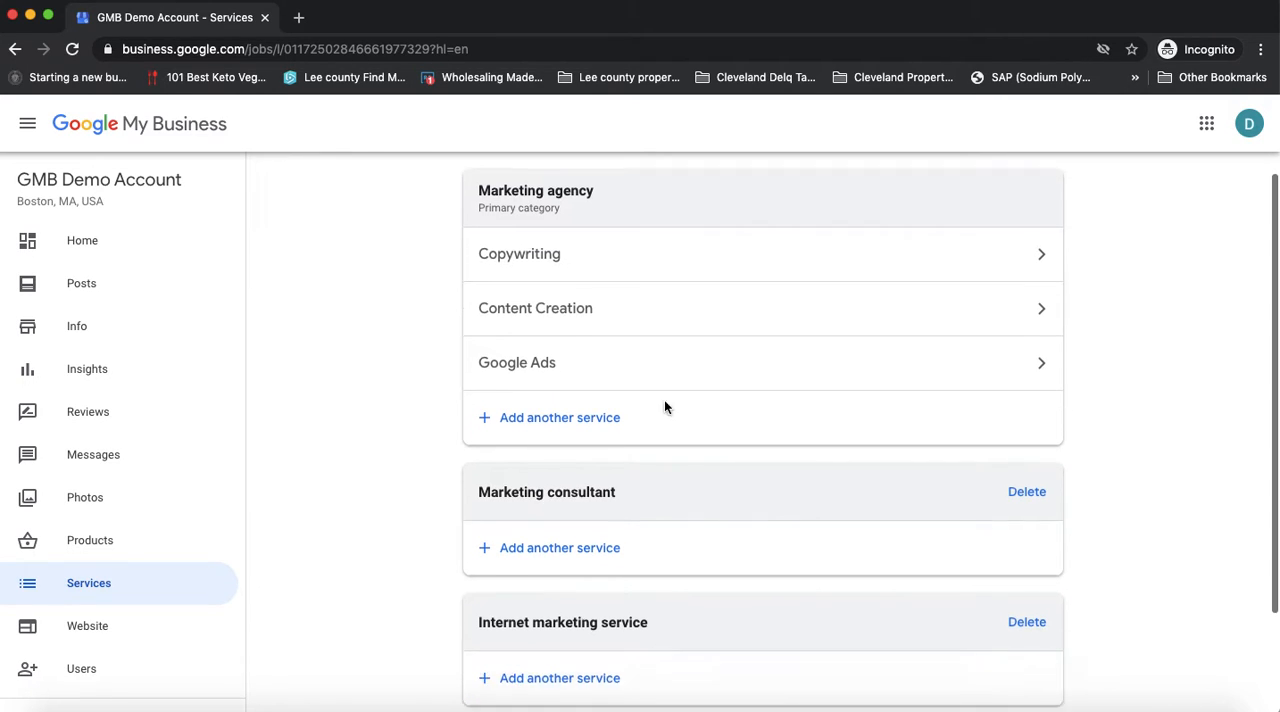
scroll(168, 488, "down", 3)
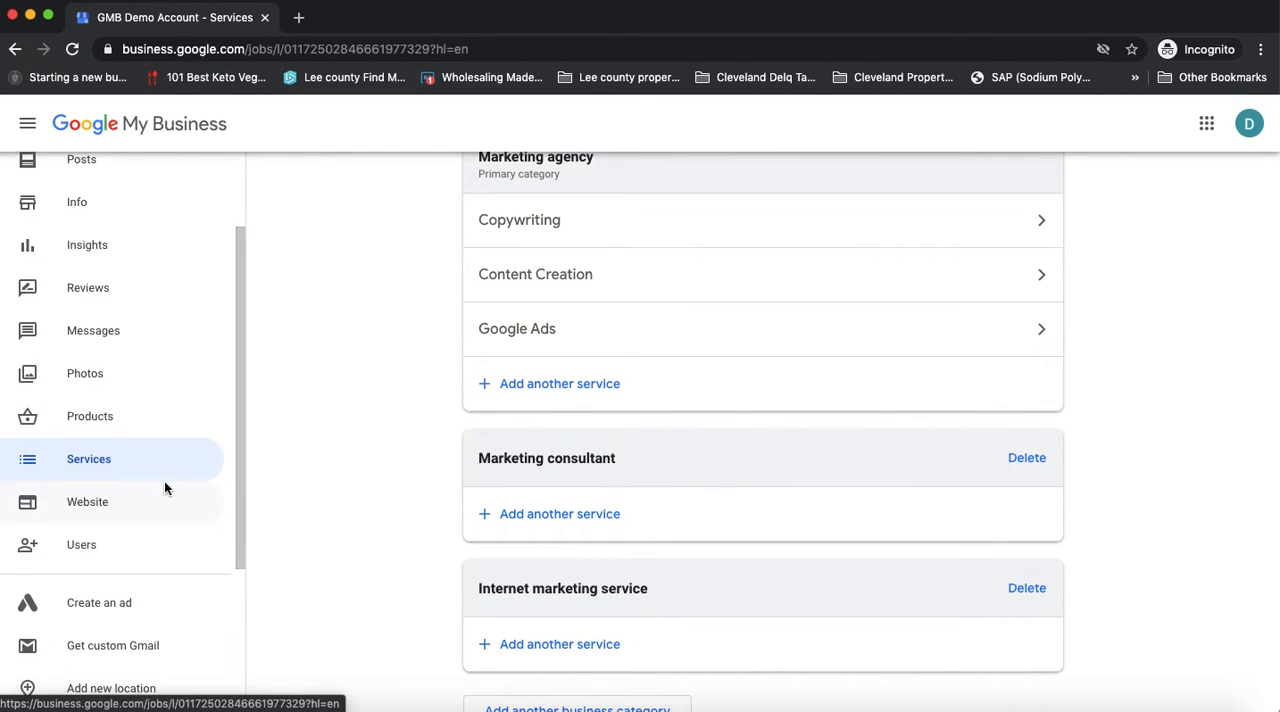
scroll(167, 489, "up", 1)
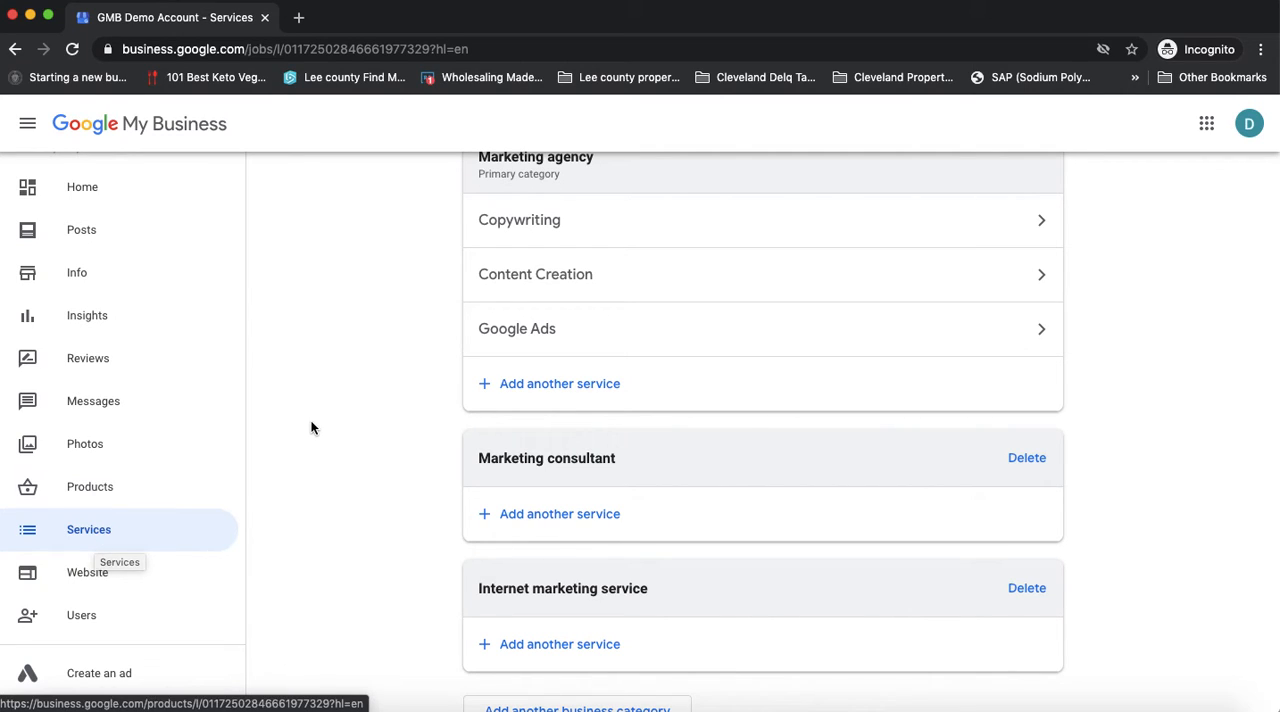
scroll(312, 430, "up", 1)
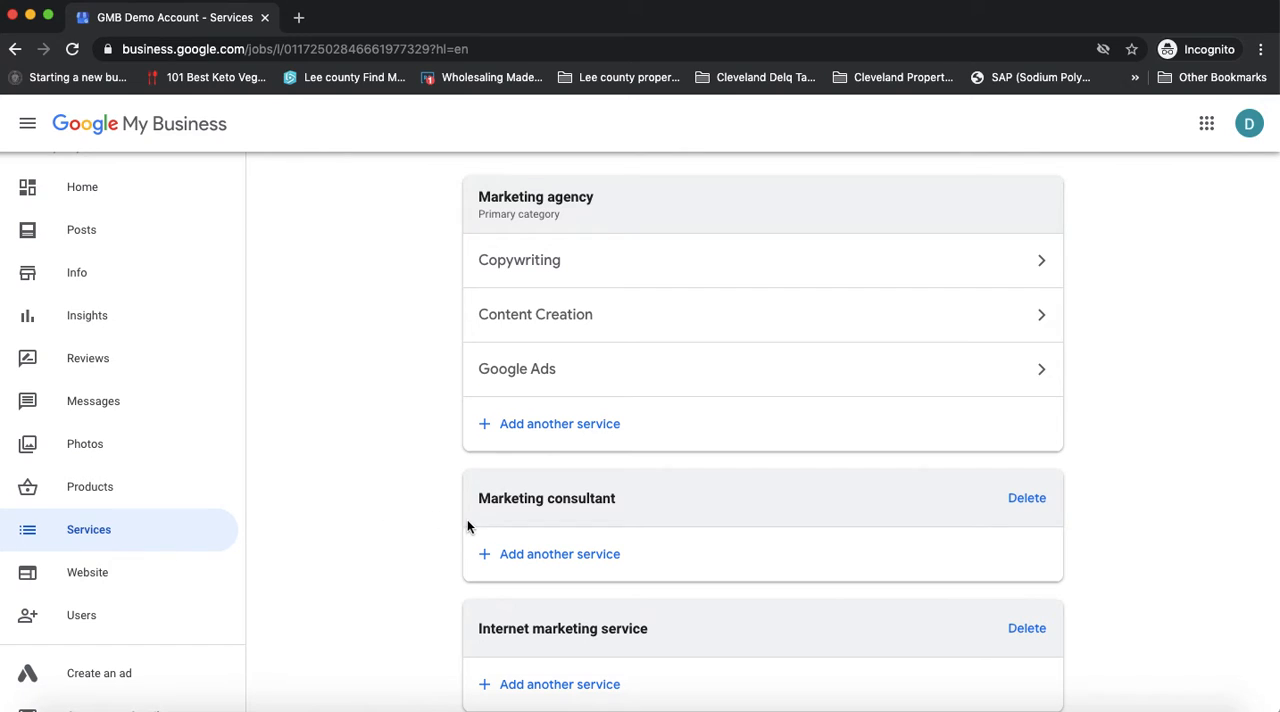
scroll(436, 530, "down", 2)
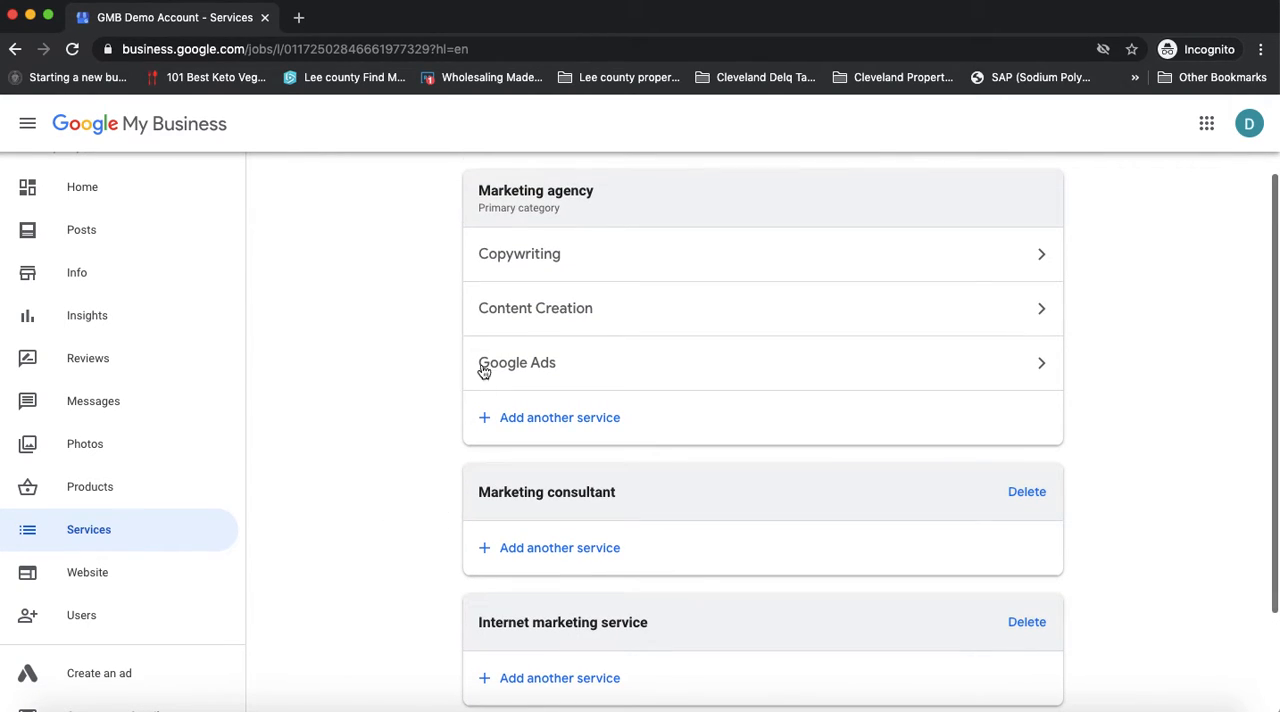
scroll(590, 270, "up", 1)
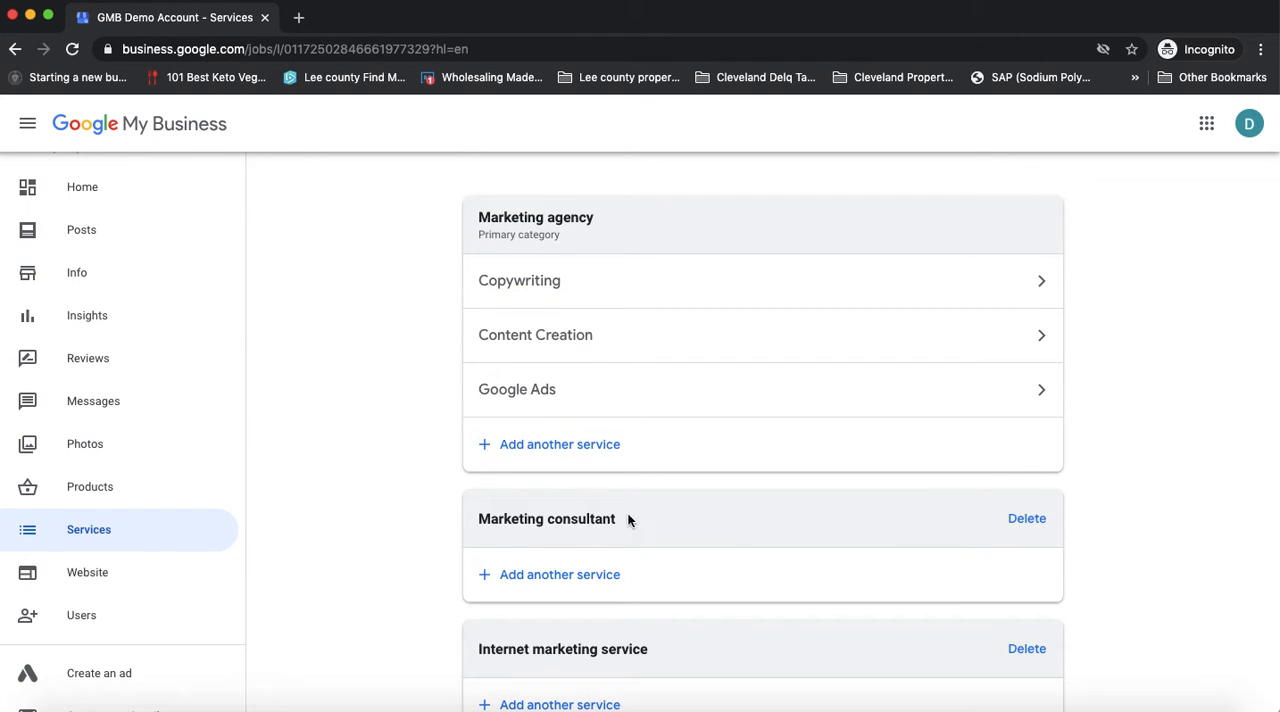
scroll(648, 515, "down", 2)
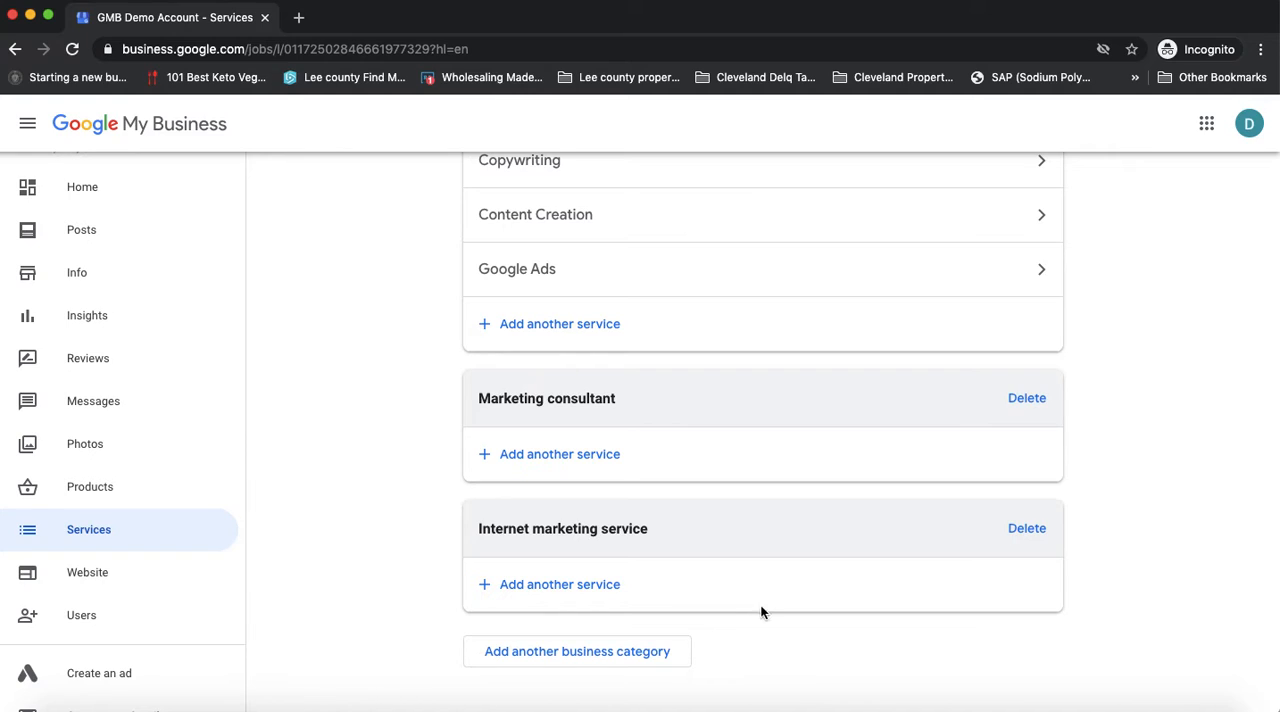
scroll(763, 608, "up", 2)
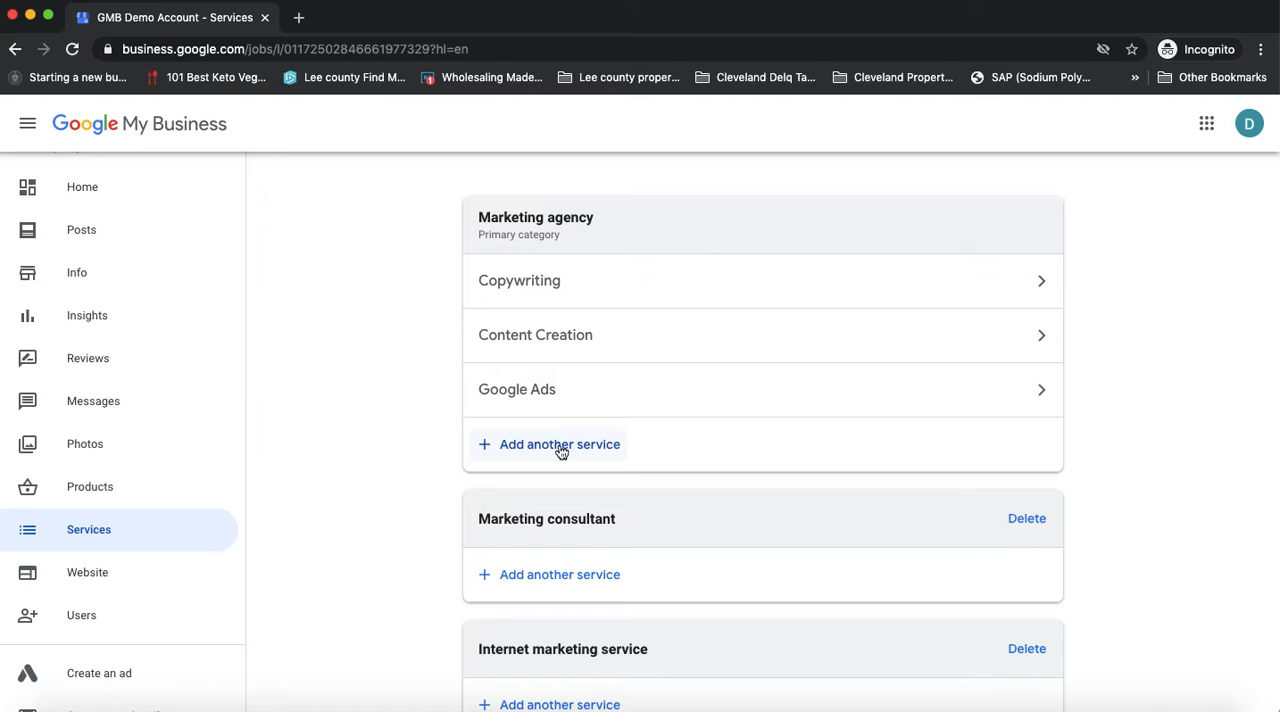
scroll(563, 453, "down", 1)
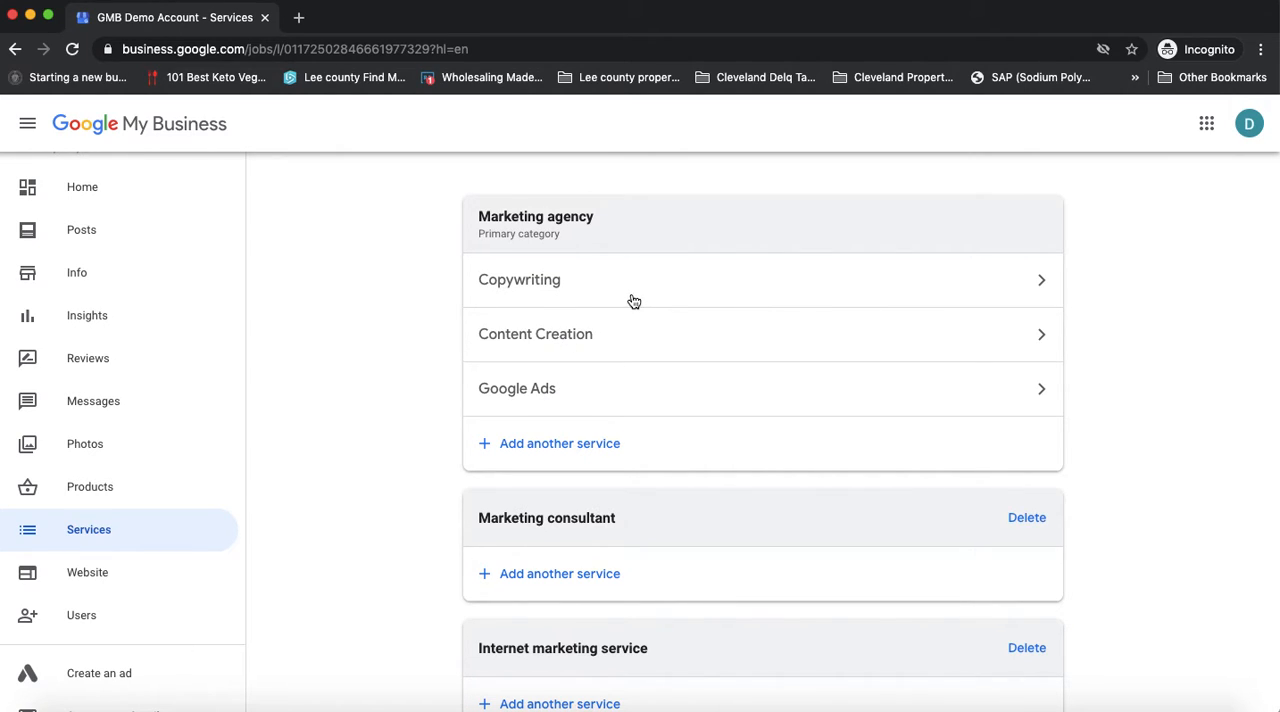
scroll(625, 298, "down", 1)
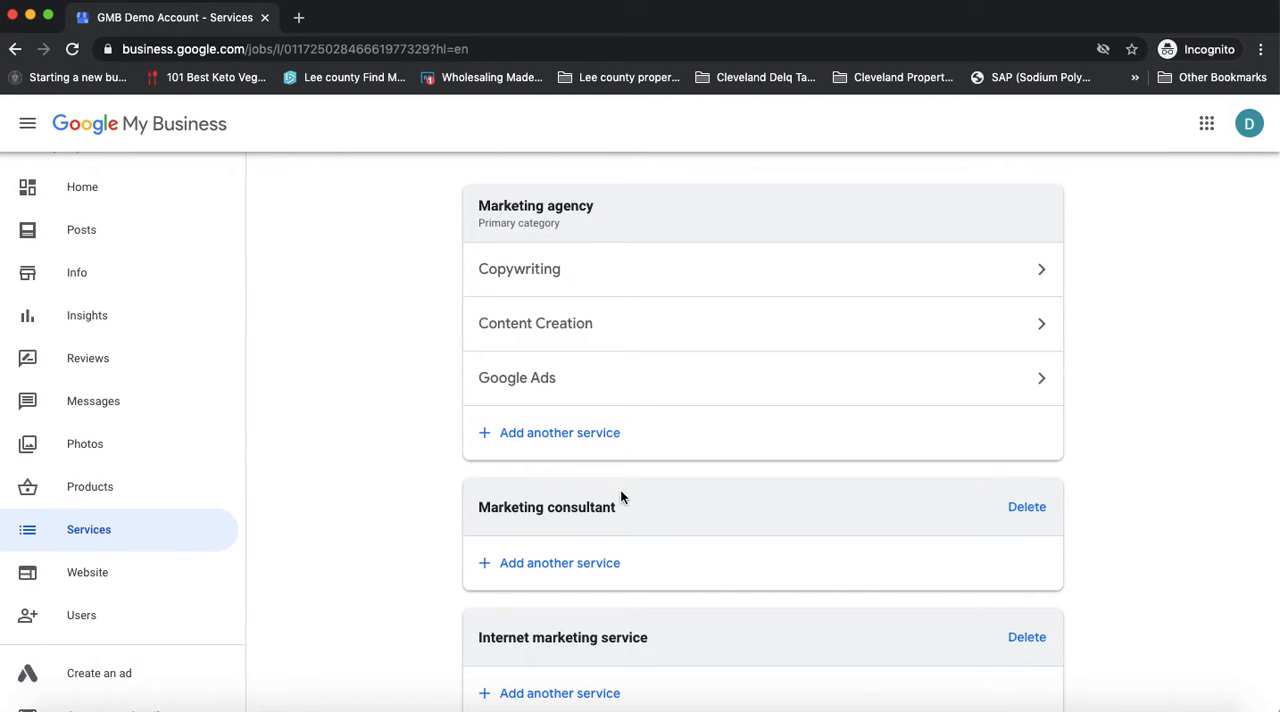
scroll(621, 510, "down", 3)
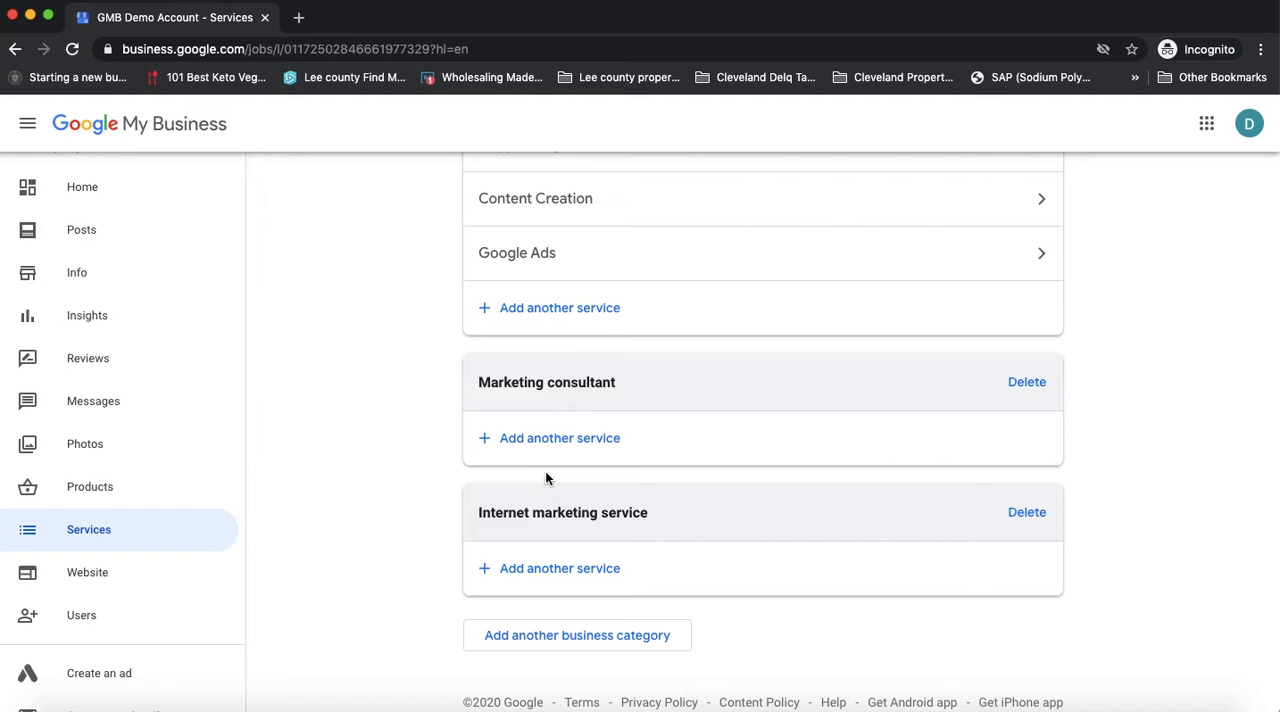
Draft a custom service "plumbing parts repair" under Marketing consultant, delete the draft and close the dialog without saving
left_click(531, 440)
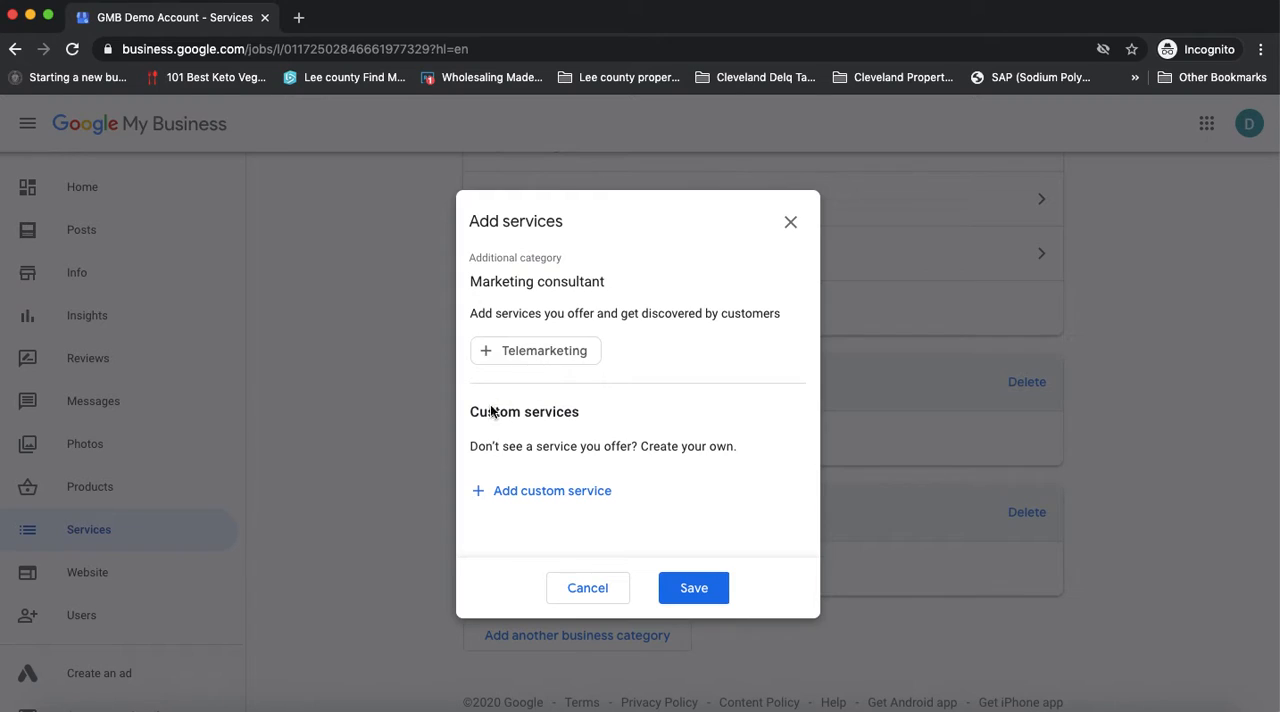
left_click(539, 497)
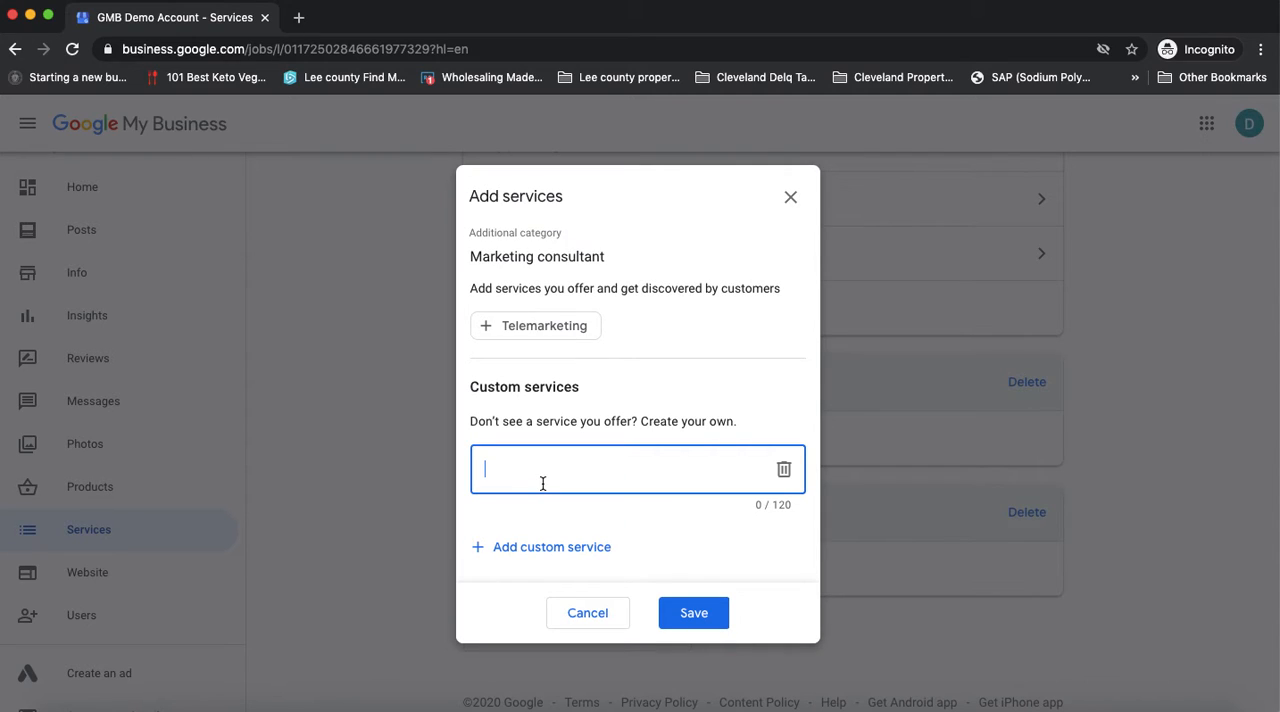
type("plumbing parts repair")
left_click(784, 469)
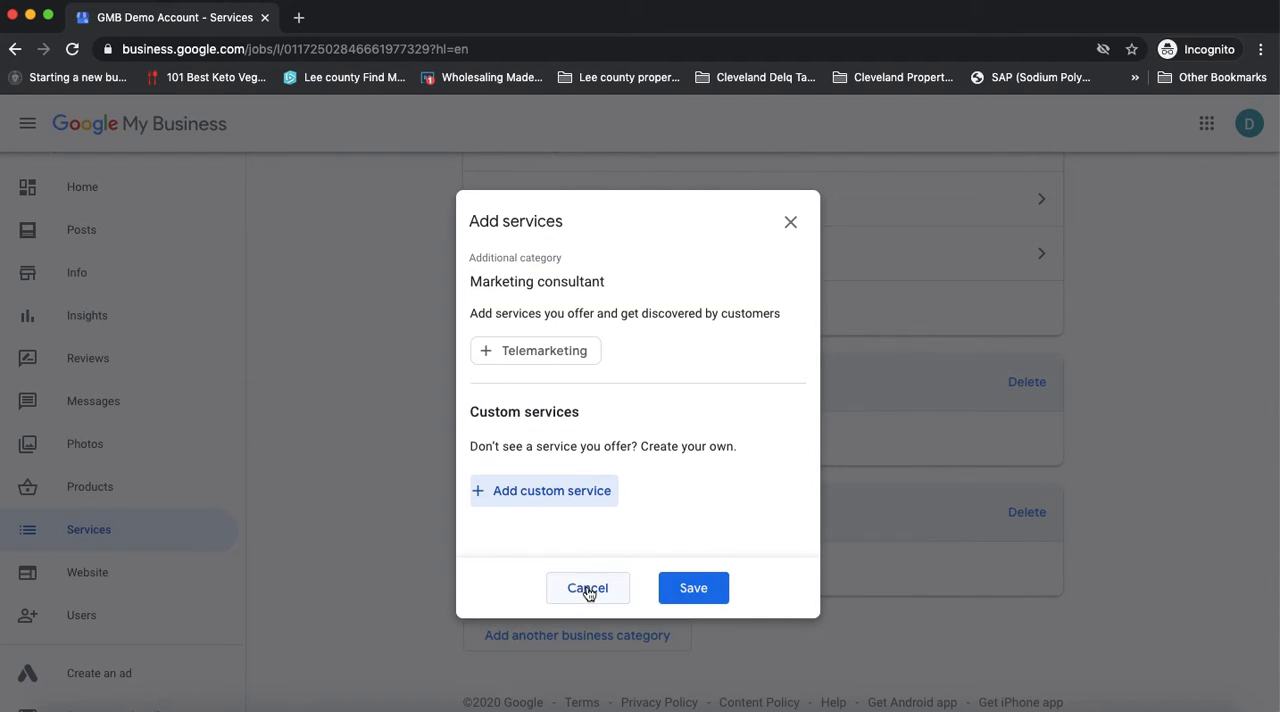
left_click(791, 224)
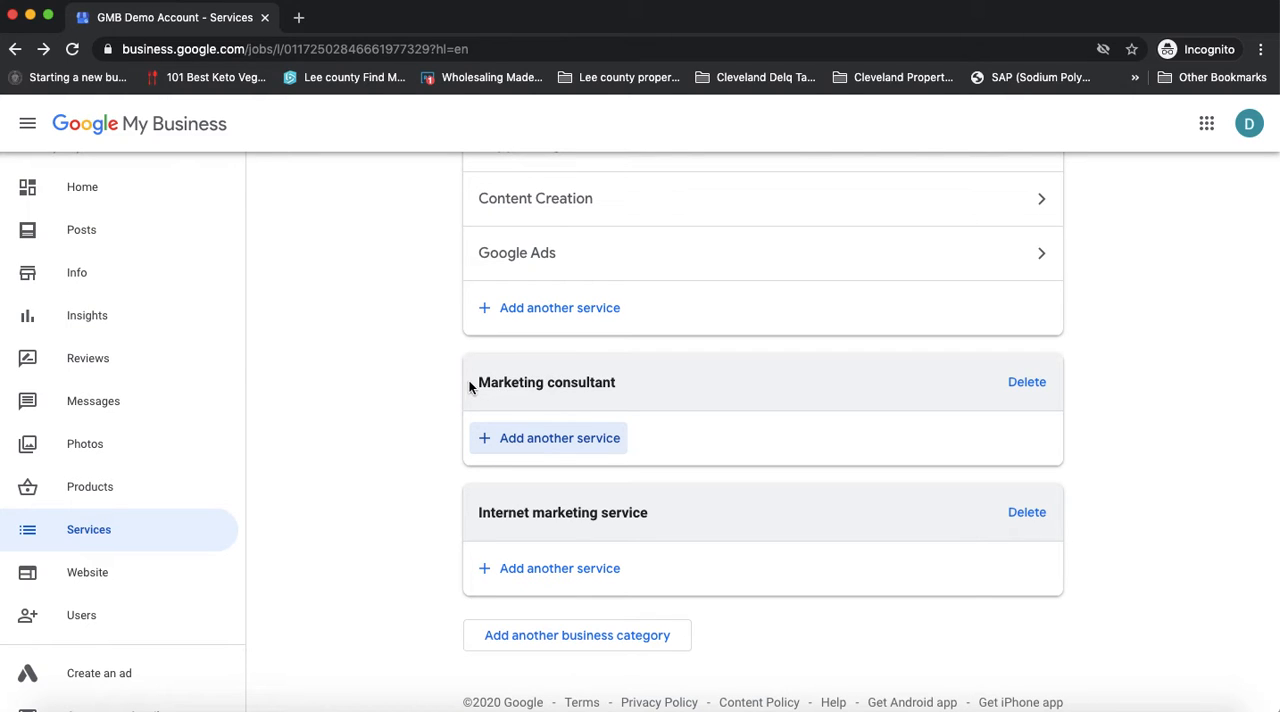
Compare the primary category Marketing agency and its services with the two additional categories, highlighting the primary category's name
scroll(610, 386, "up", 3)
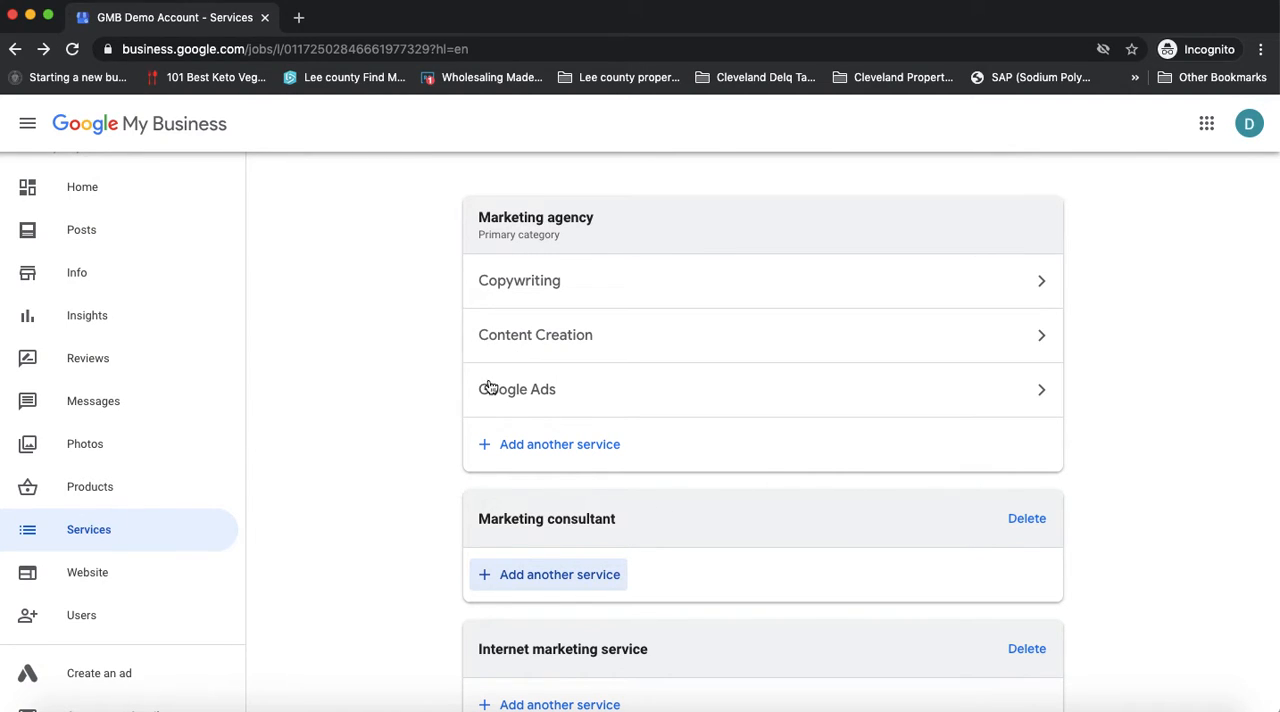
left_click_drag(647, 395, 429, 562)
left_click(432, 560)
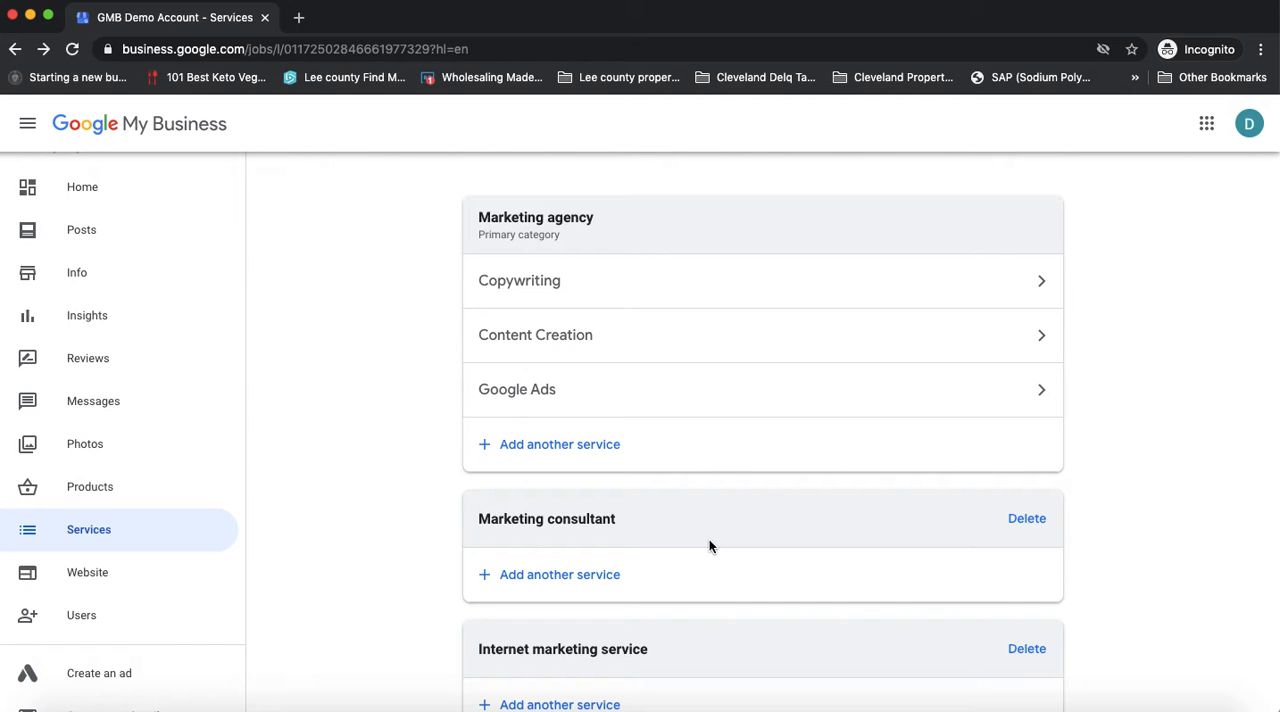
scroll(710, 543, "down", 3)
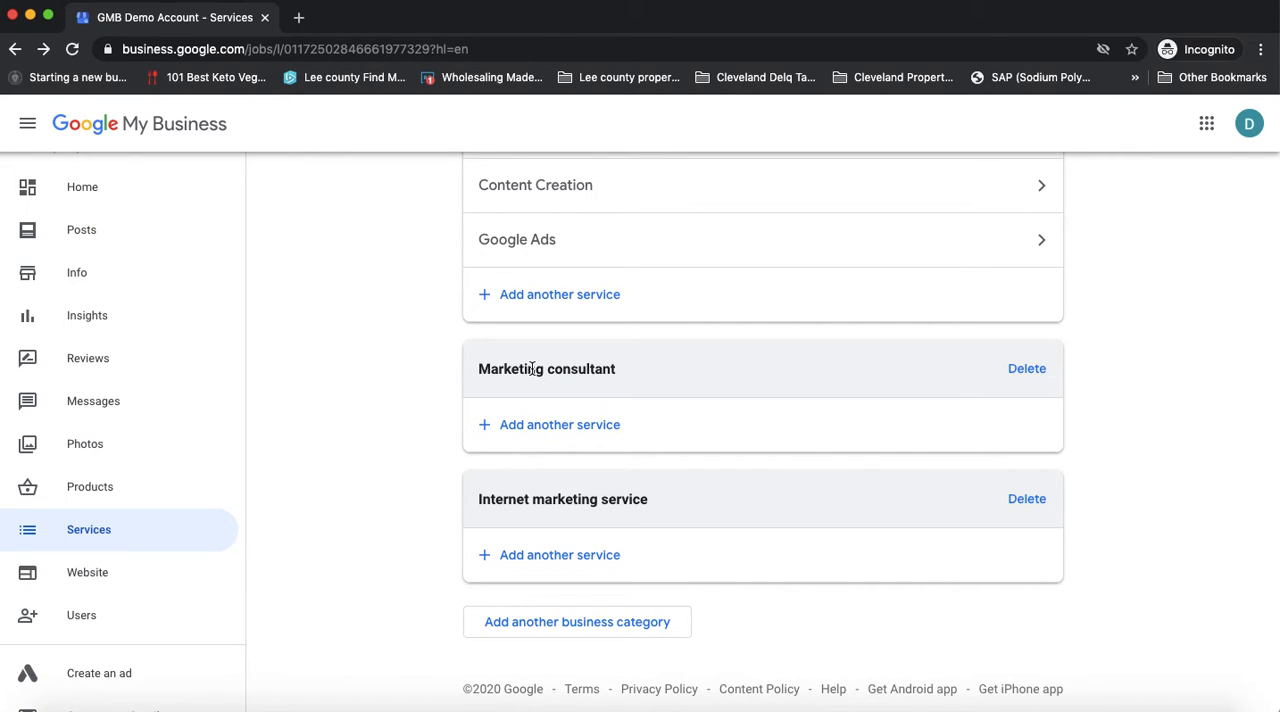
scroll(566, 371, "up", 3)
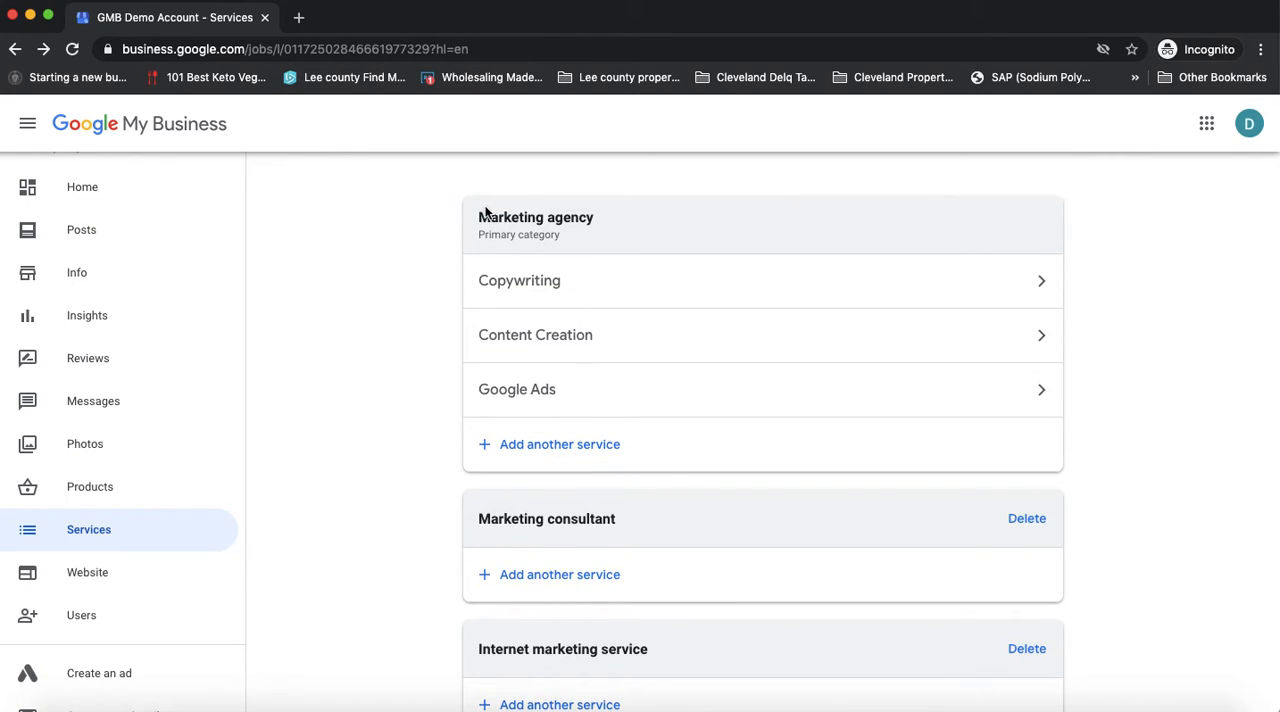
left_click_drag(555, 221, 472, 225)
left_click(447, 240)
left_click_drag(597, 217, 477, 225)
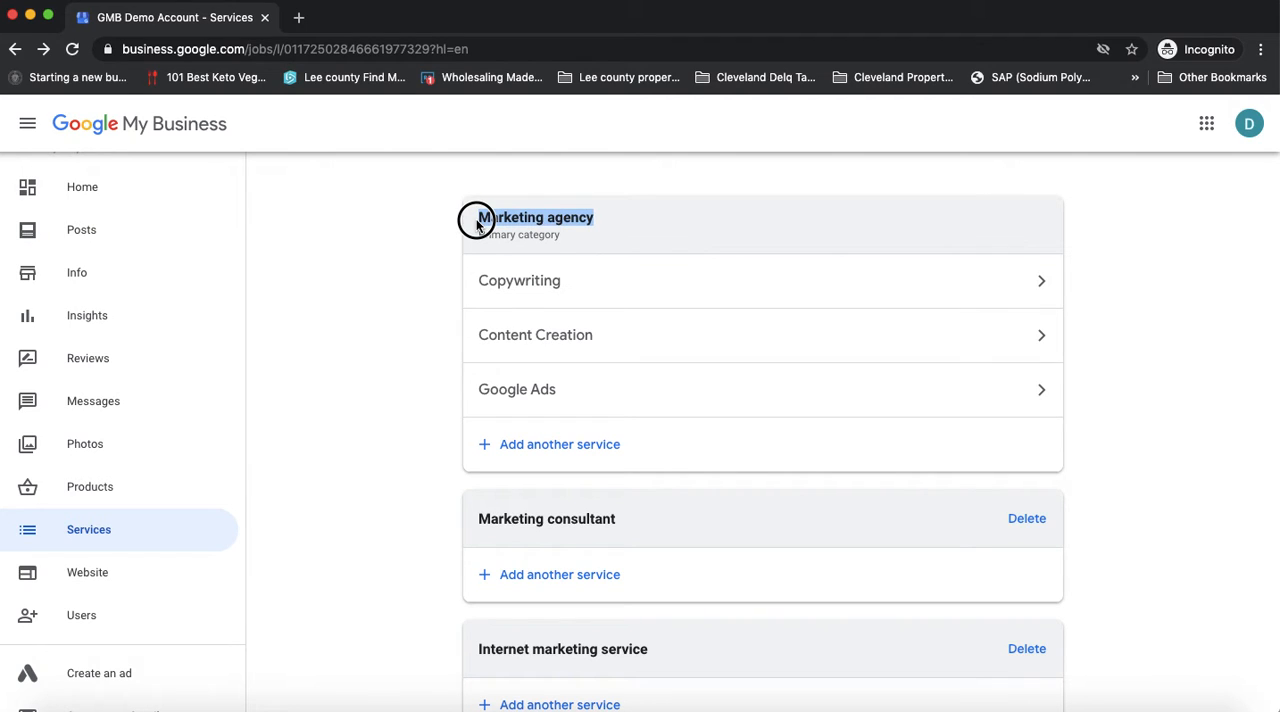
scroll(410, 335, "down", 3)
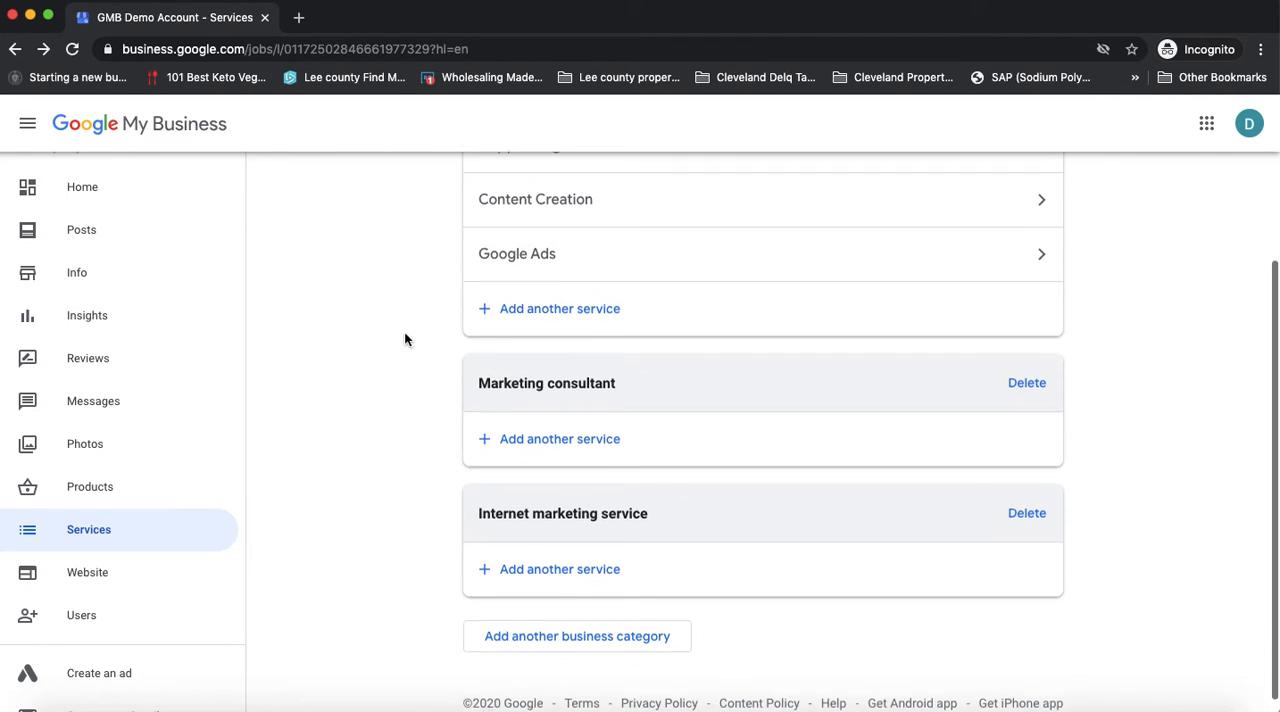
scroll(686, 430, "up", 3)
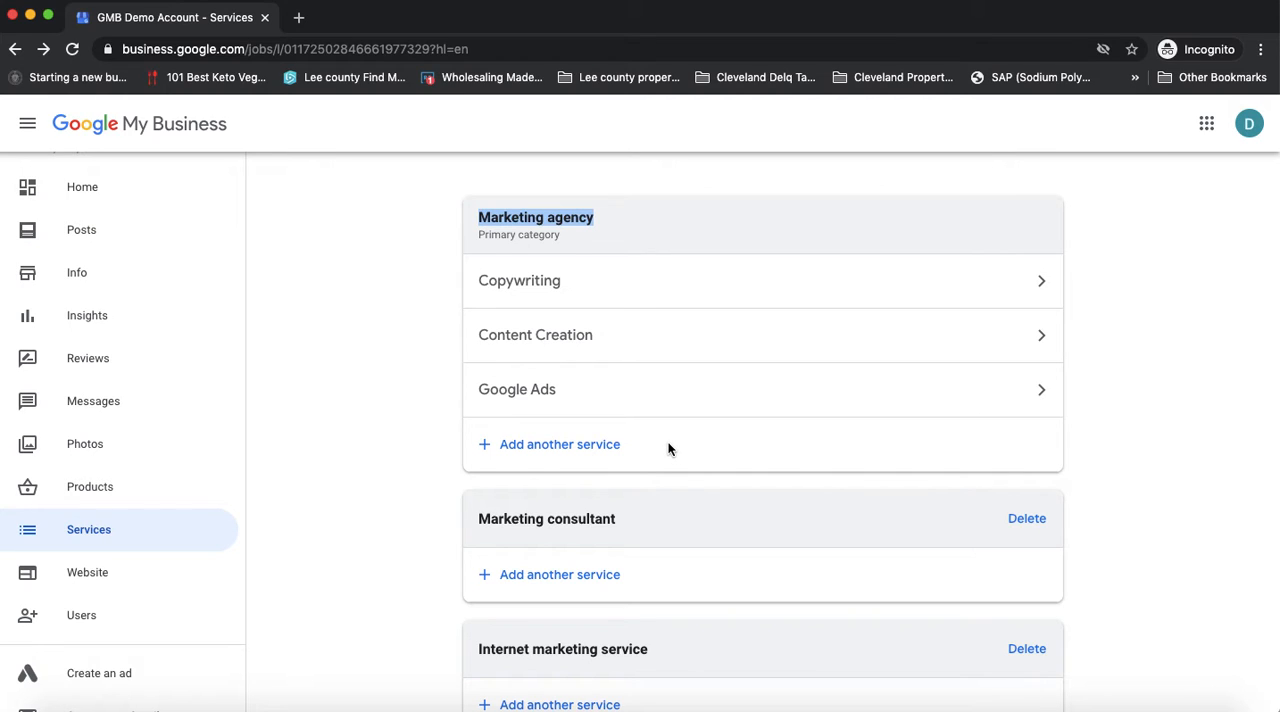
scroll(668, 448, "down", 3)
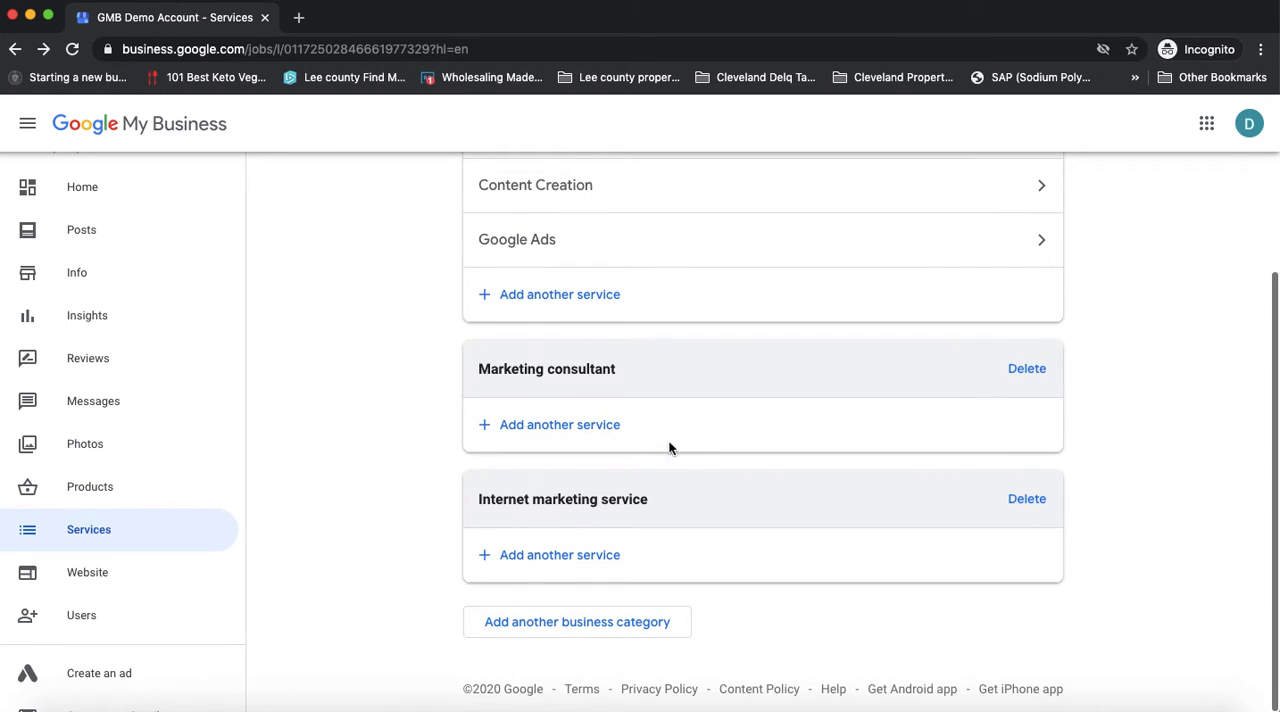
Return to the business information and open the Highlights attributes for editing
left_click(85, 275)
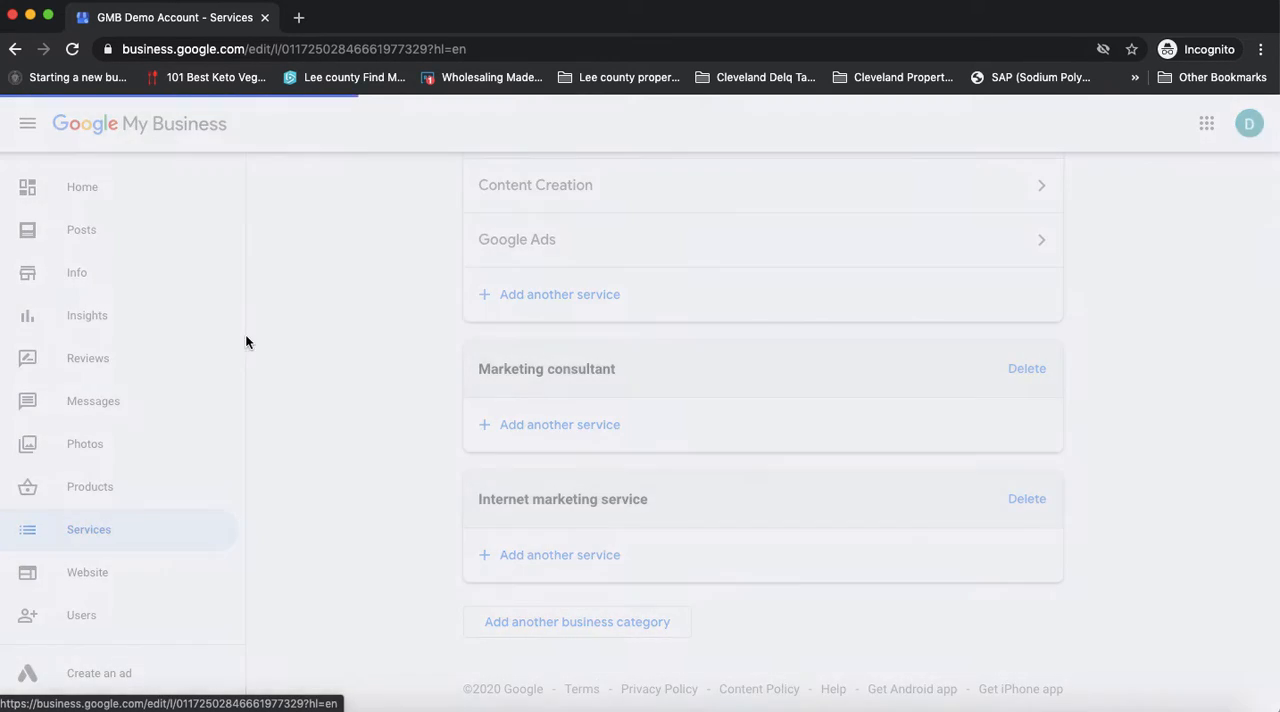
scroll(574, 459, "down", 5)
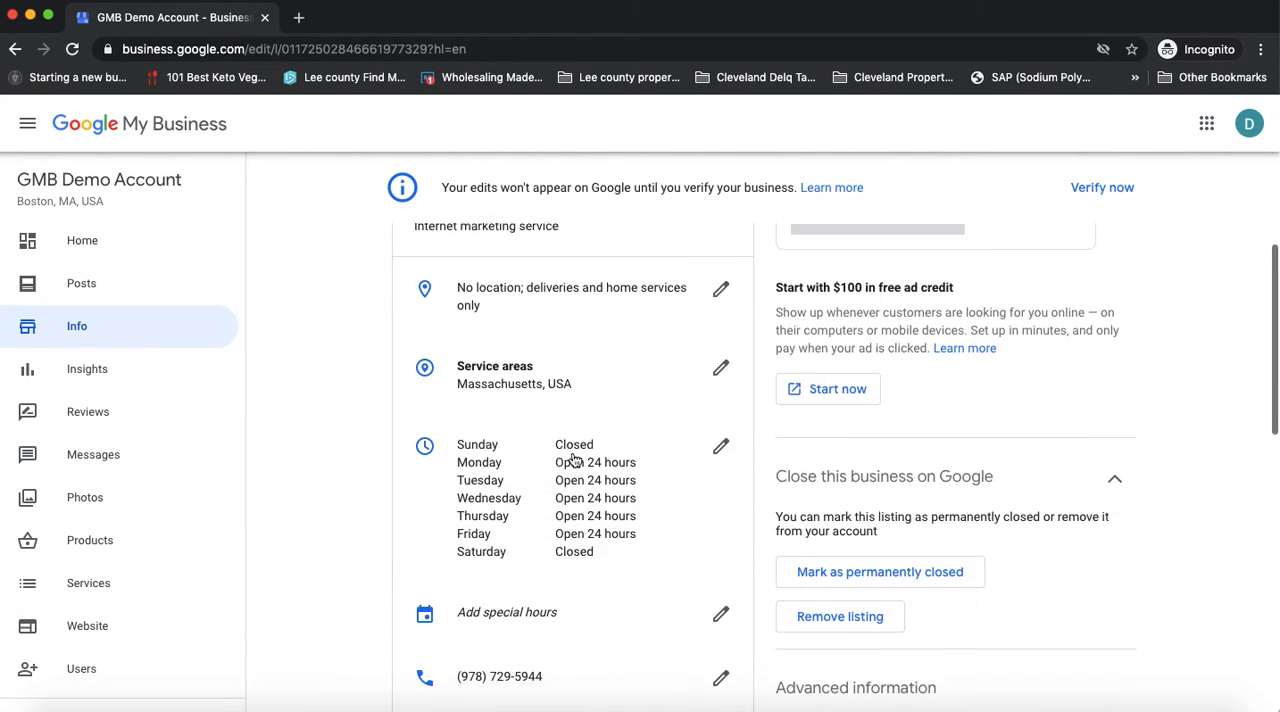
scroll(574, 459, "down", 3)
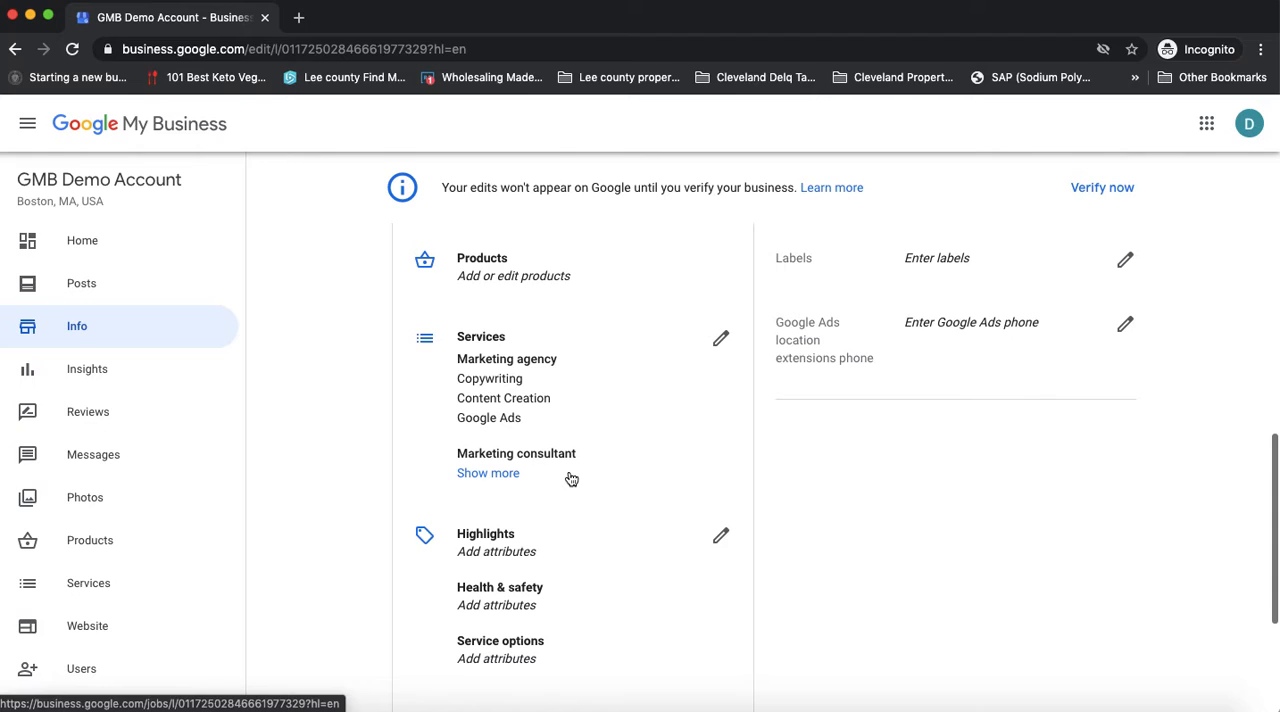
scroll(590, 566, "down", 1)
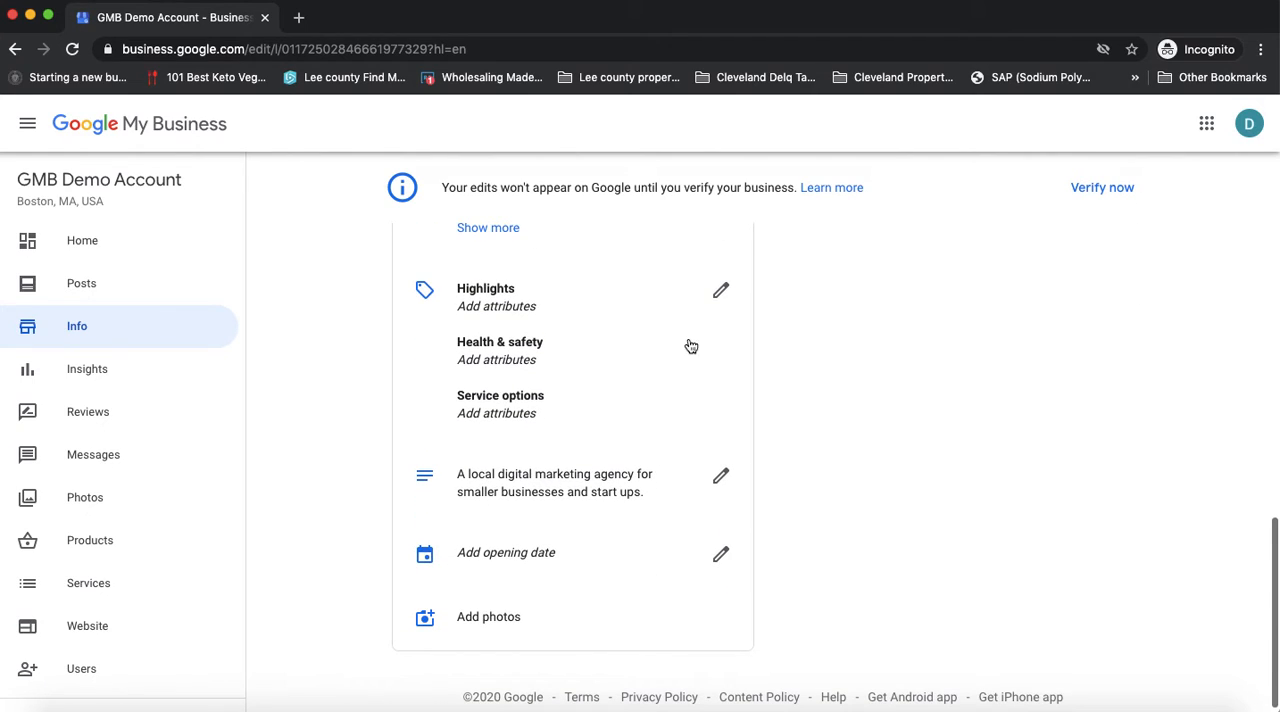
left_click(721, 290)
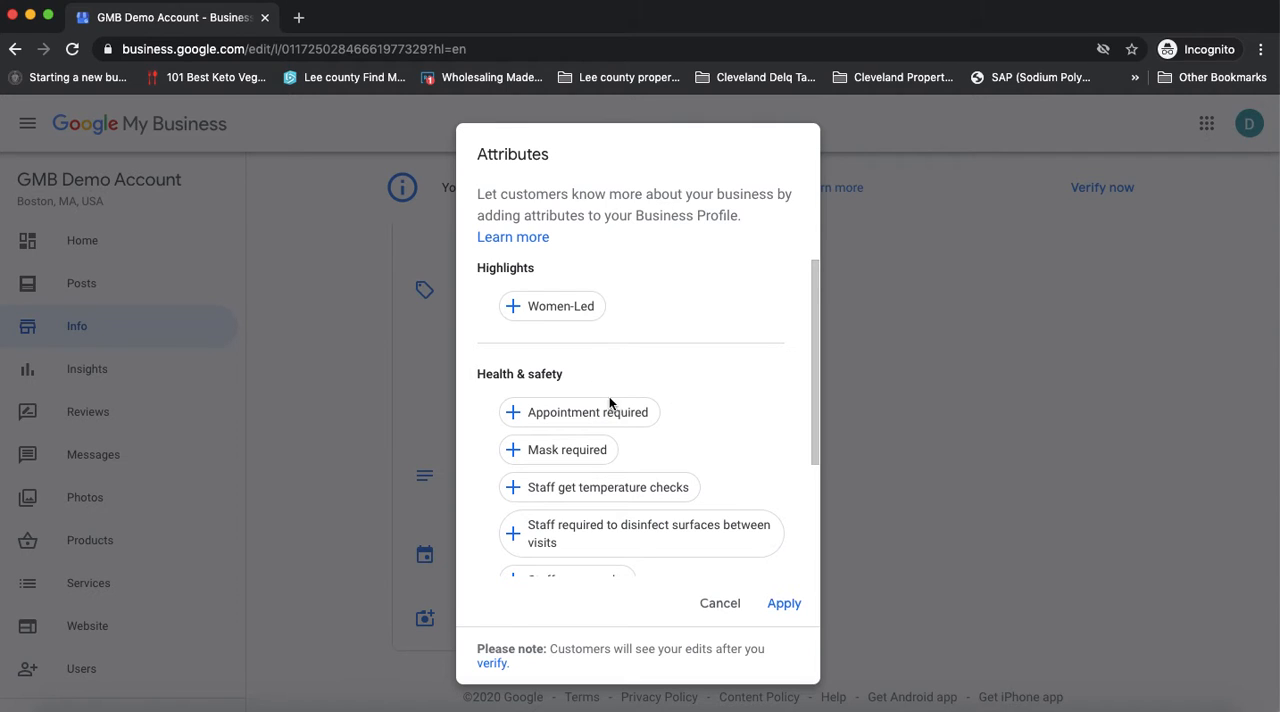
Review the available business attributes and select Online appointments under Service options
scroll(696, 444, "down", 3)
scroll(696, 444, "up", 3)
scroll(711, 443, "down", 3)
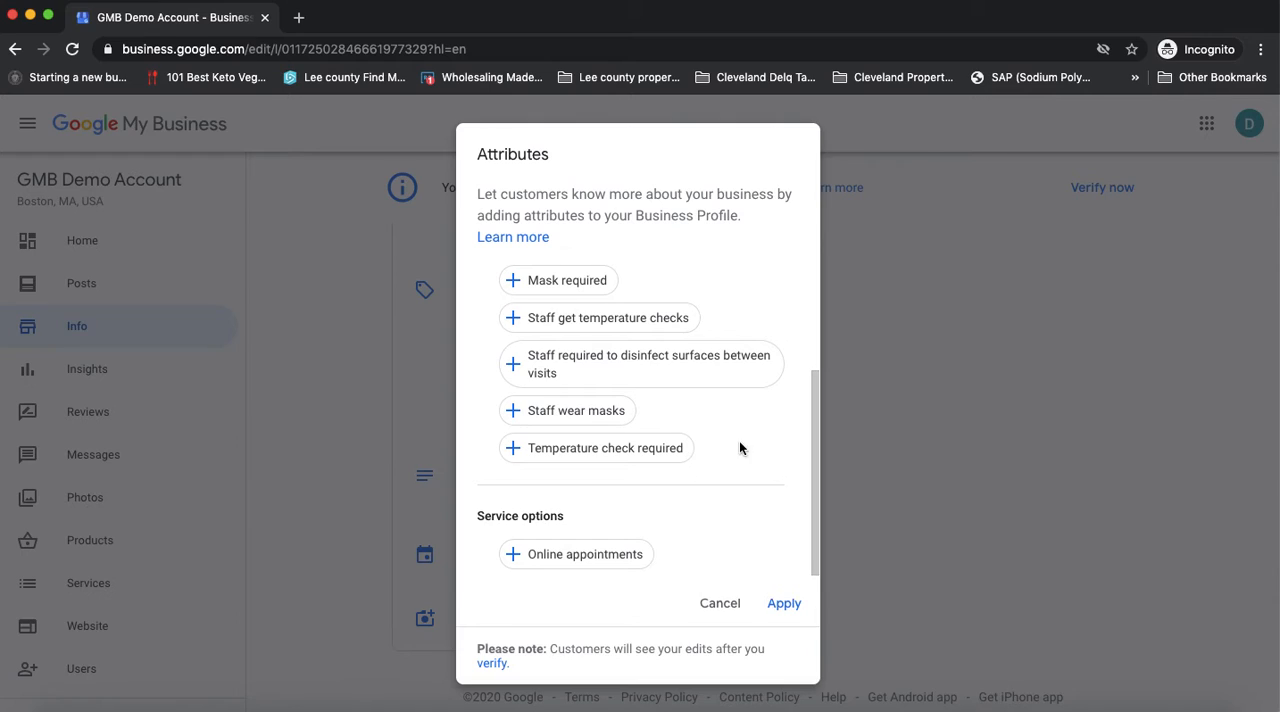
scroll(634, 417, "up", 1)
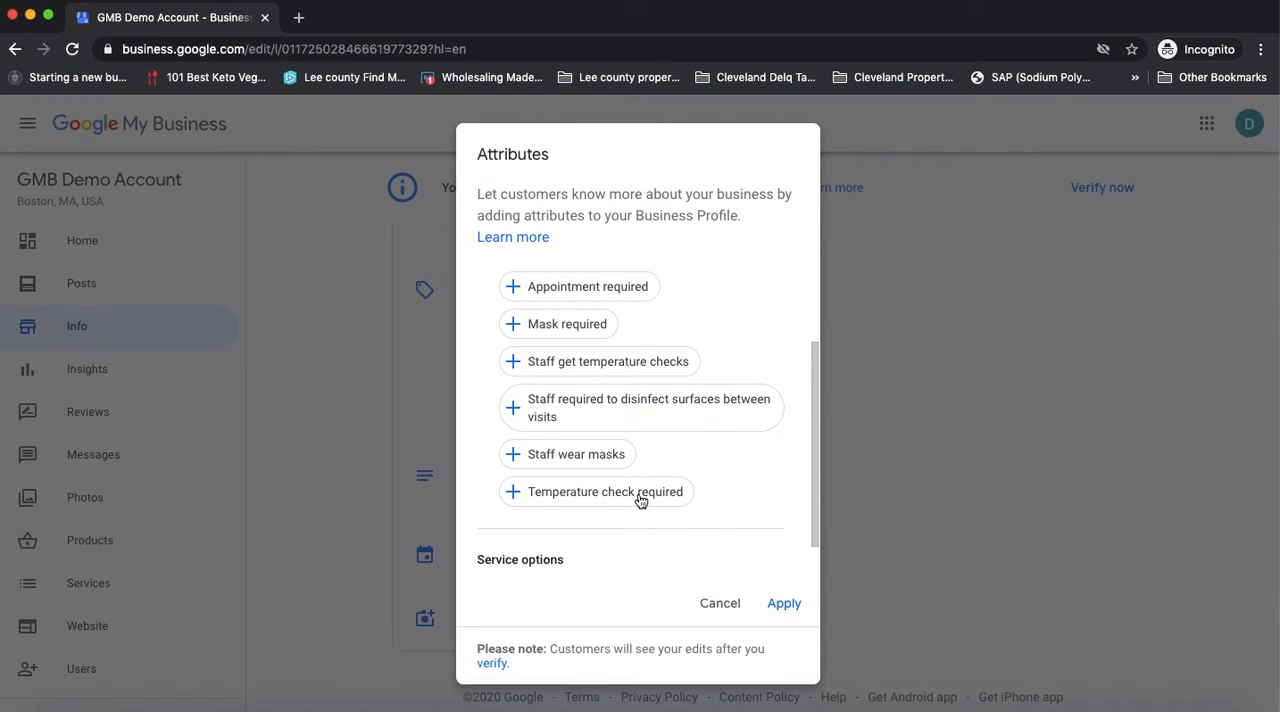
scroll(640, 420, "down", 1)
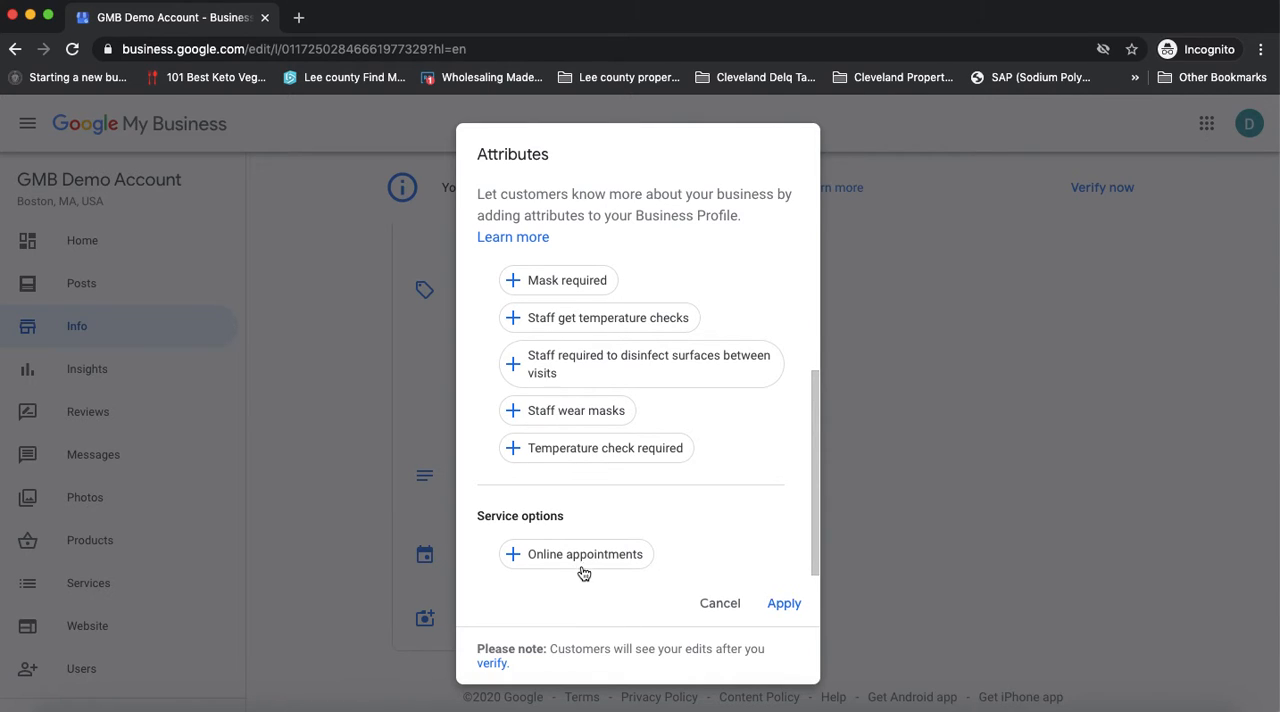
scroll(682, 572, "up", 1)
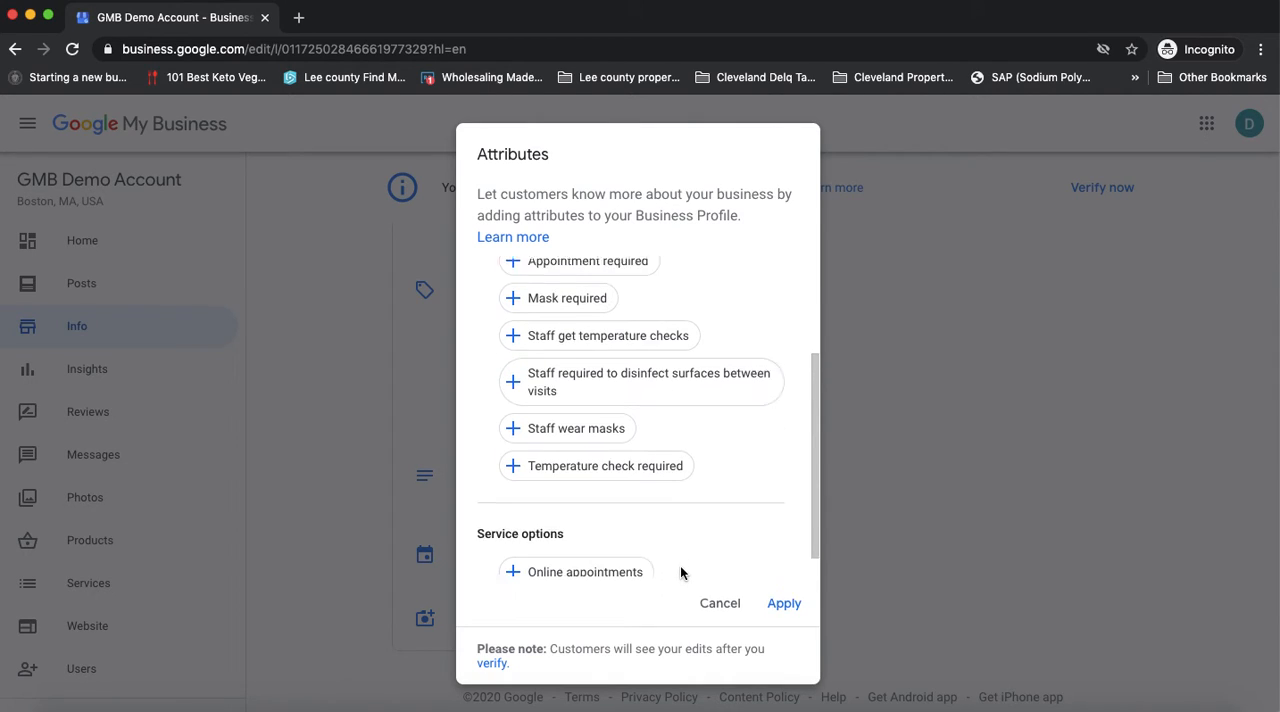
scroll(682, 572, "down", 1)
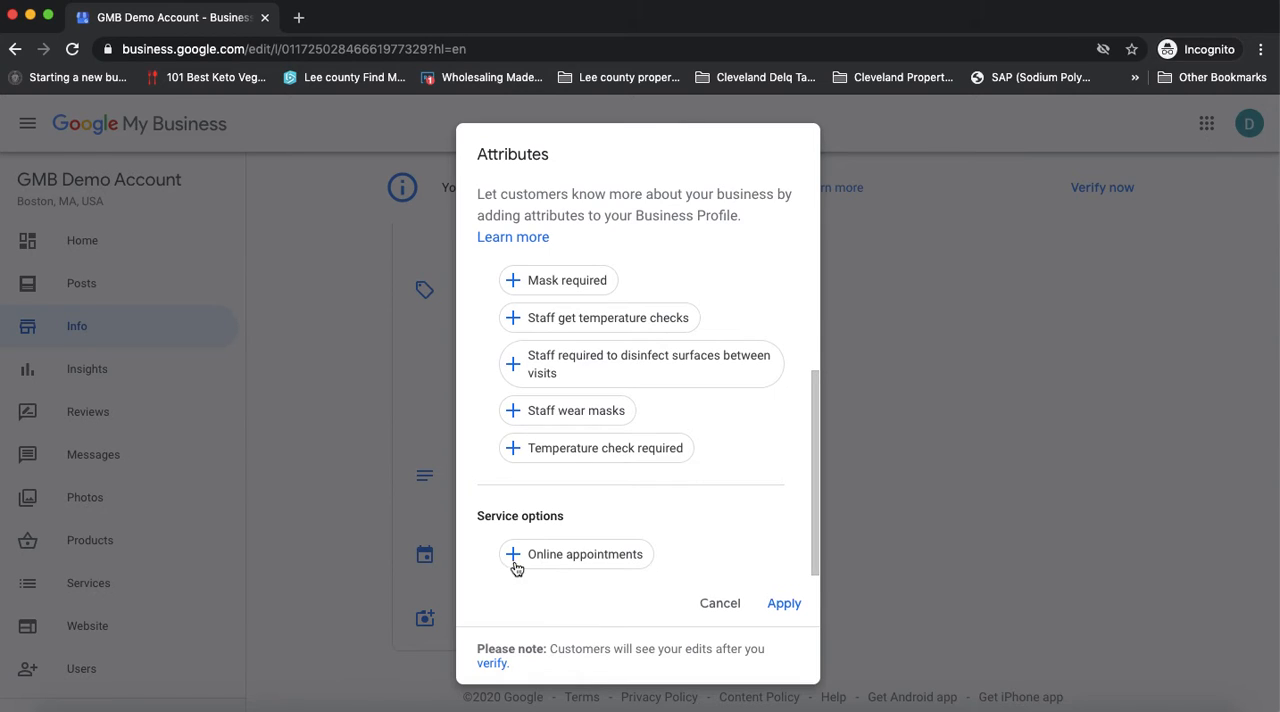
left_click(561, 562)
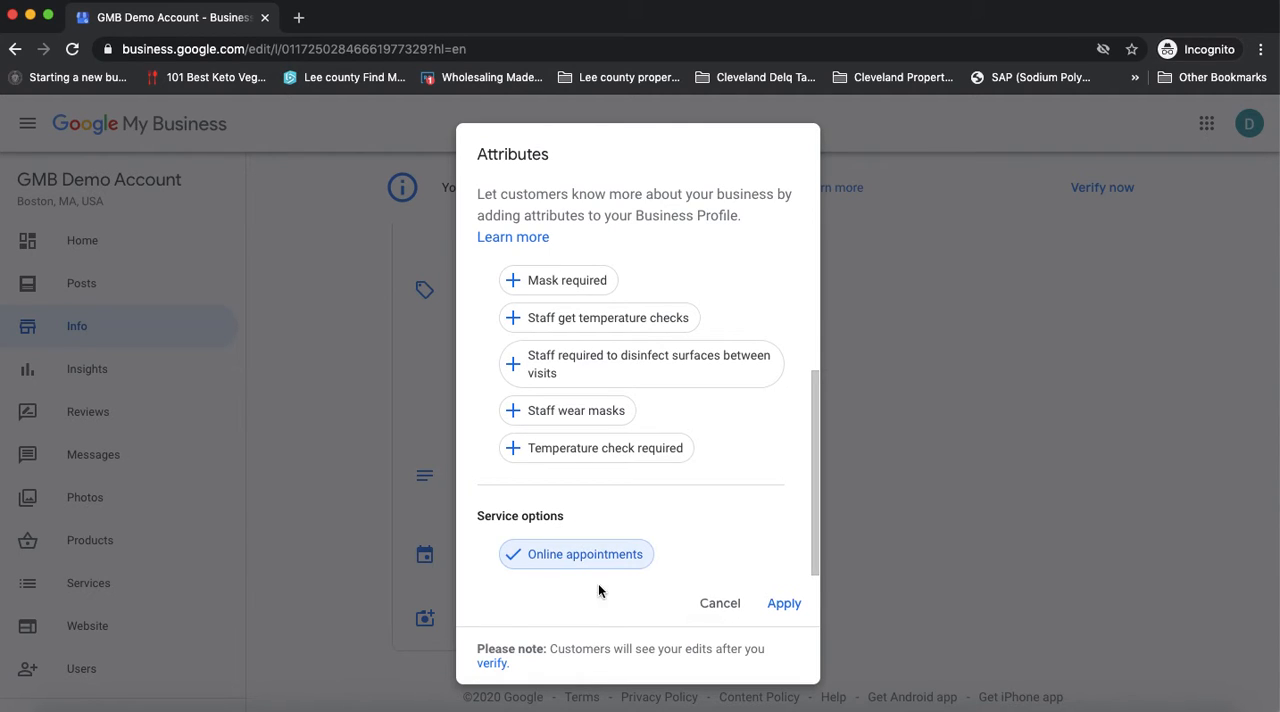
Examine the Women-Led highlight and the Health & safety attributes offered for the business
scroll(715, 550, "up", 3)
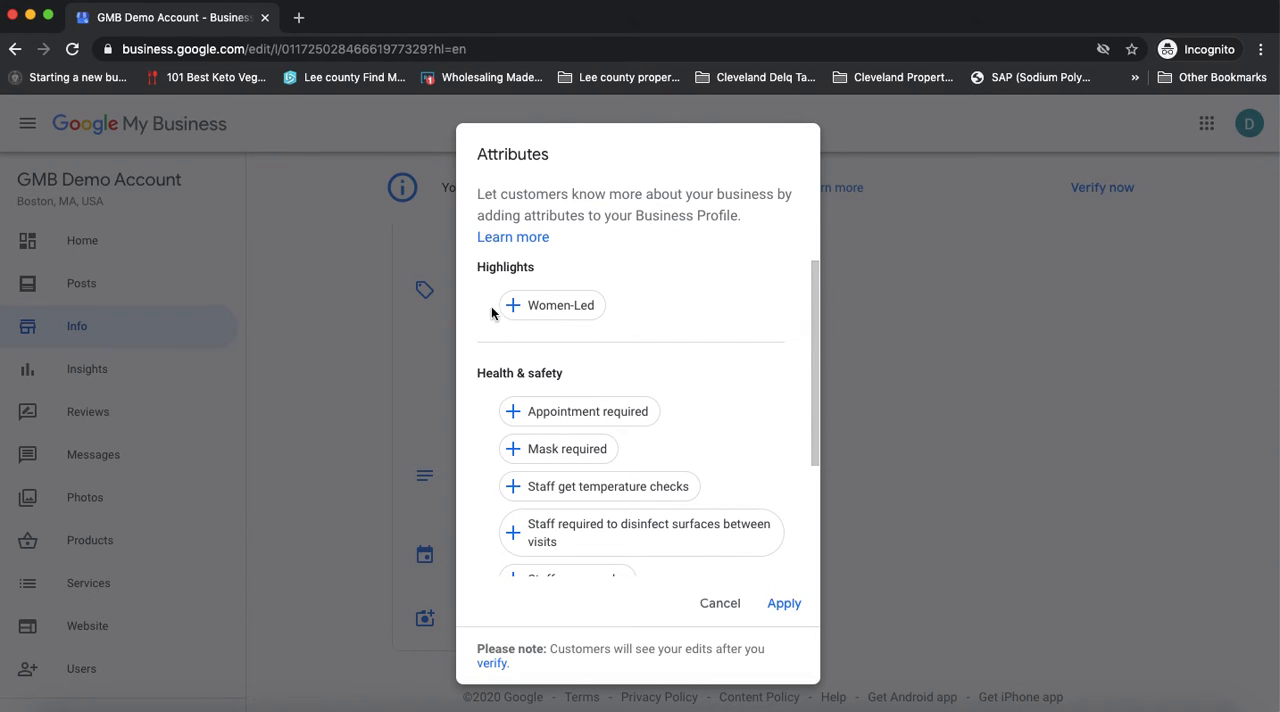
left_click(577, 322)
scroll(713, 381, "down", 3)
scroll(713, 381, "up", 2)
scroll(714, 382, "down", 1)
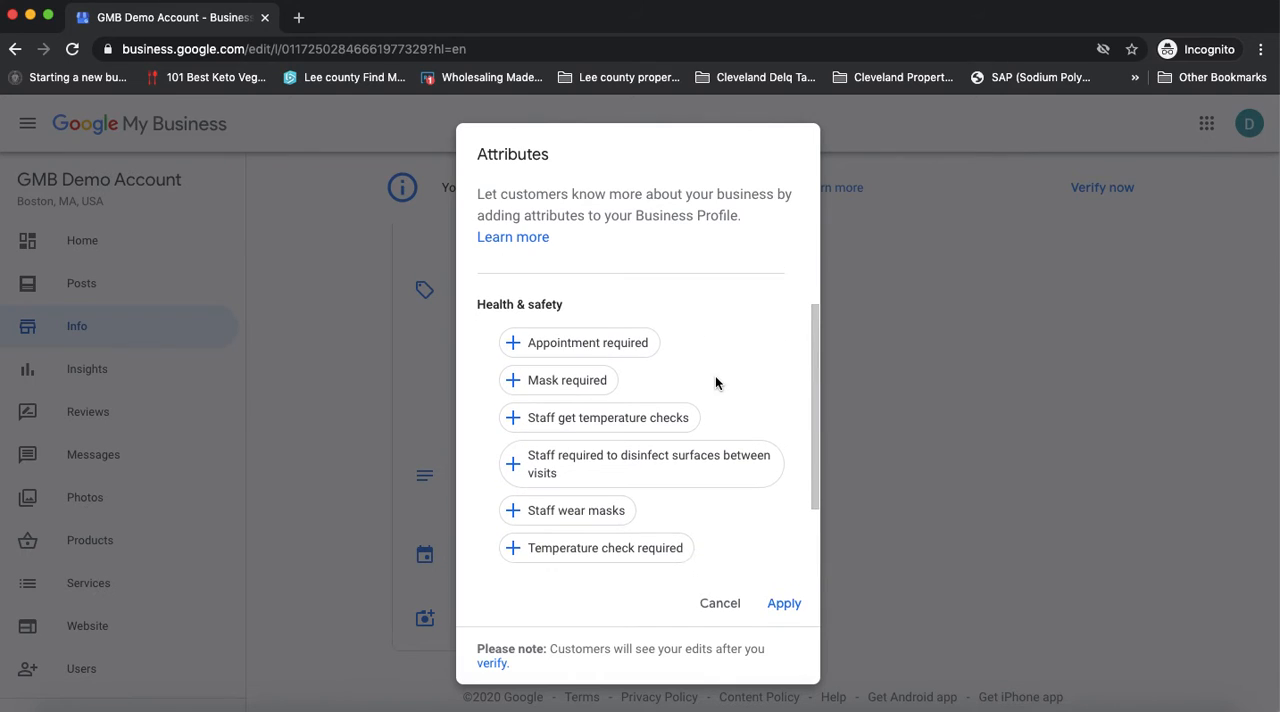
scroll(715, 381, "down", 1)
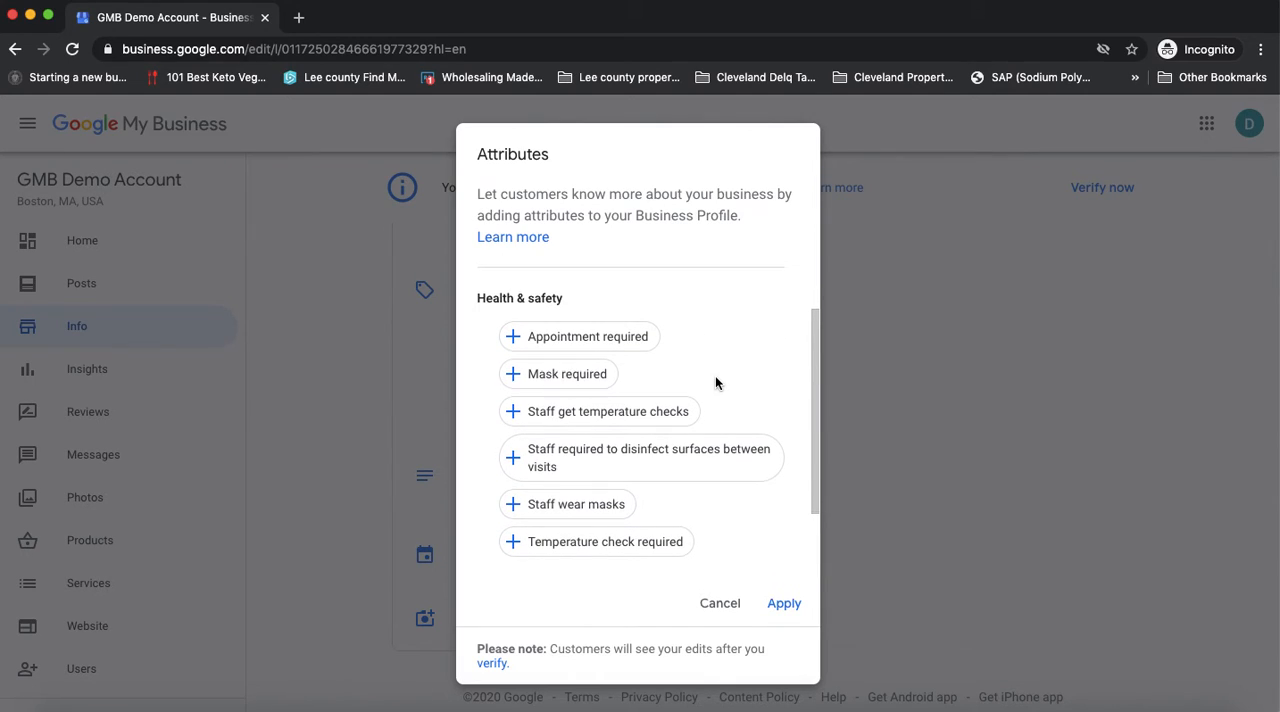
scroll(715, 381, "down", 1)
scroll(715, 379, "down", 1)
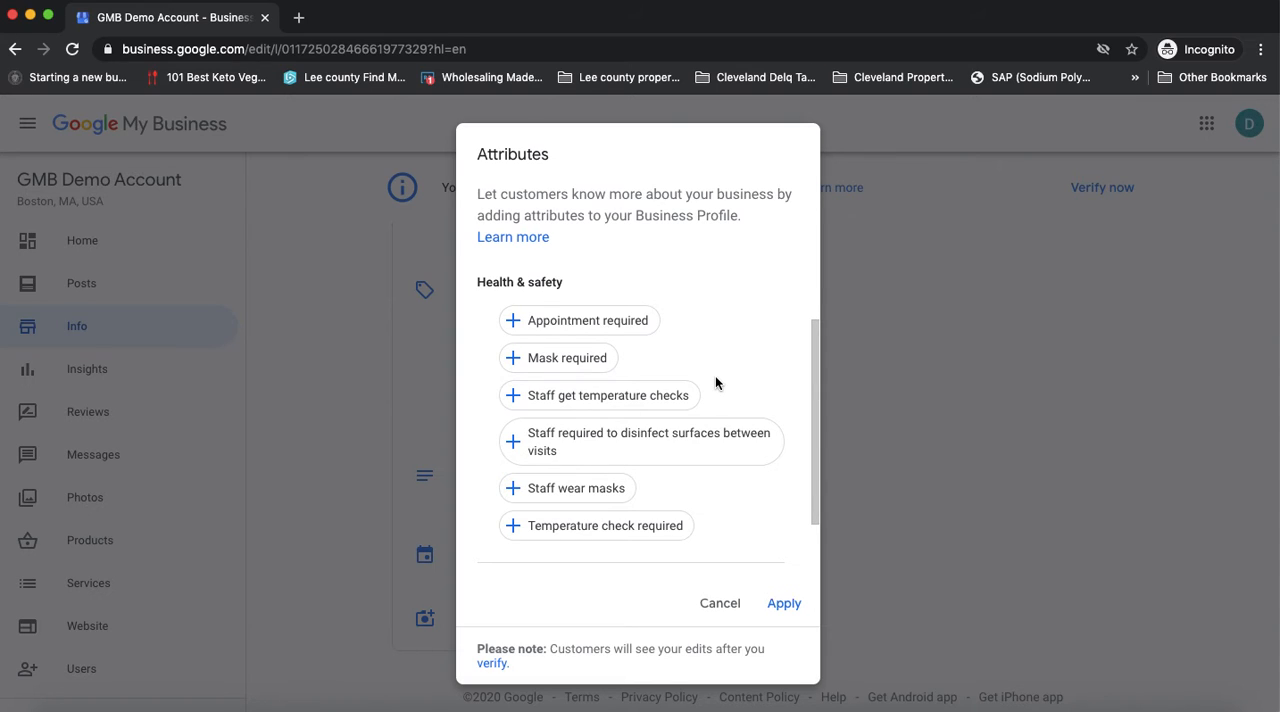
scroll(715, 380, "down", 2)
scroll(714, 399, "up", 2)
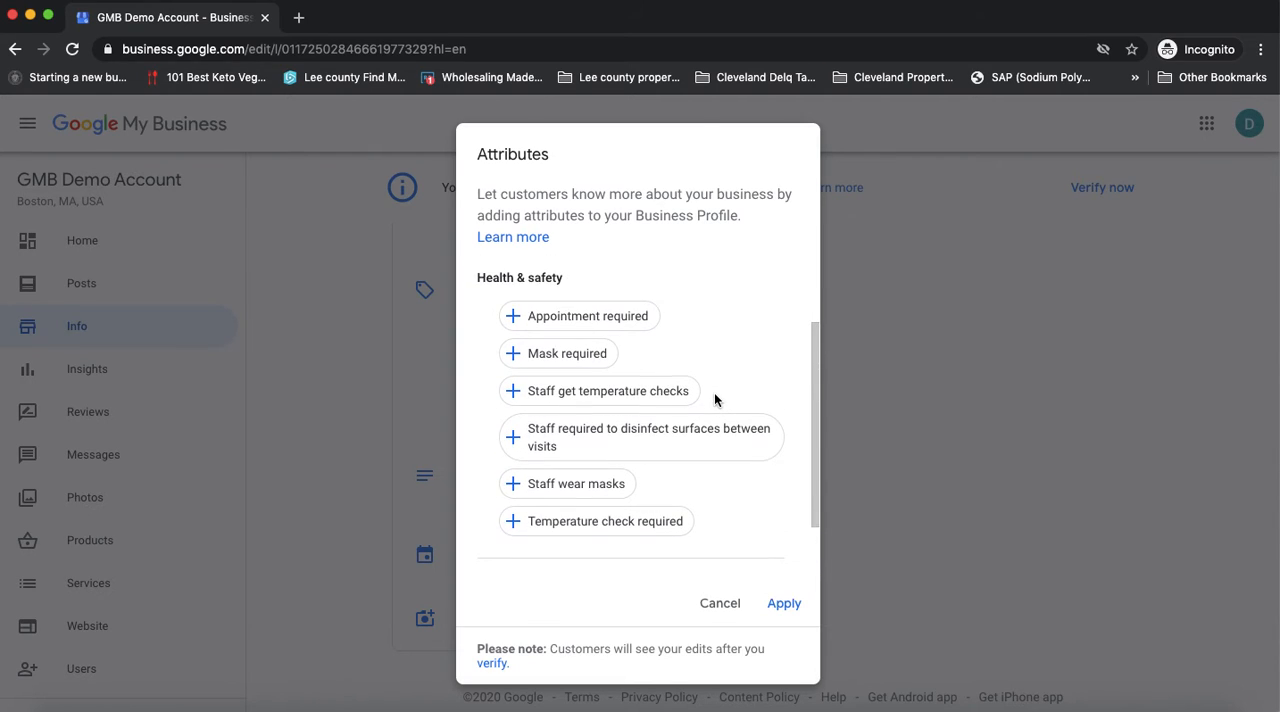
scroll(714, 399, "down", 2)
scroll(714, 399, "up", 2)
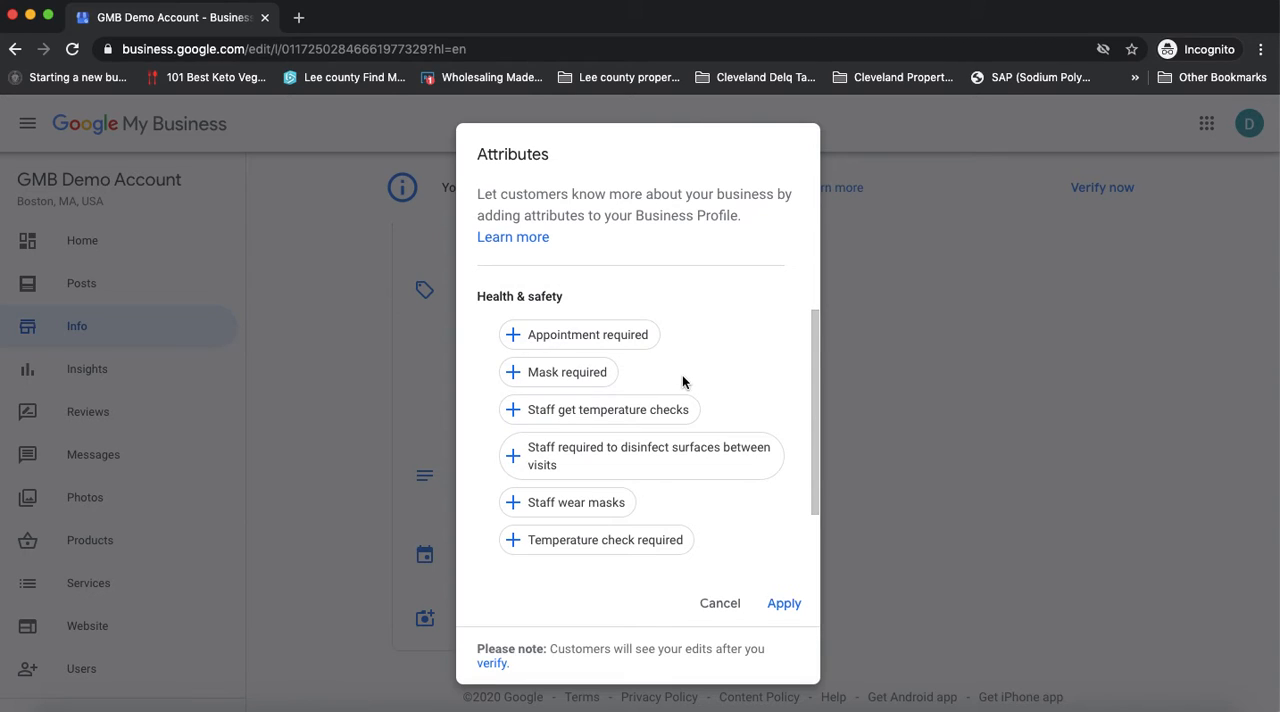
scroll(689, 380, "down", 1)
scroll(689, 380, "up", 1)
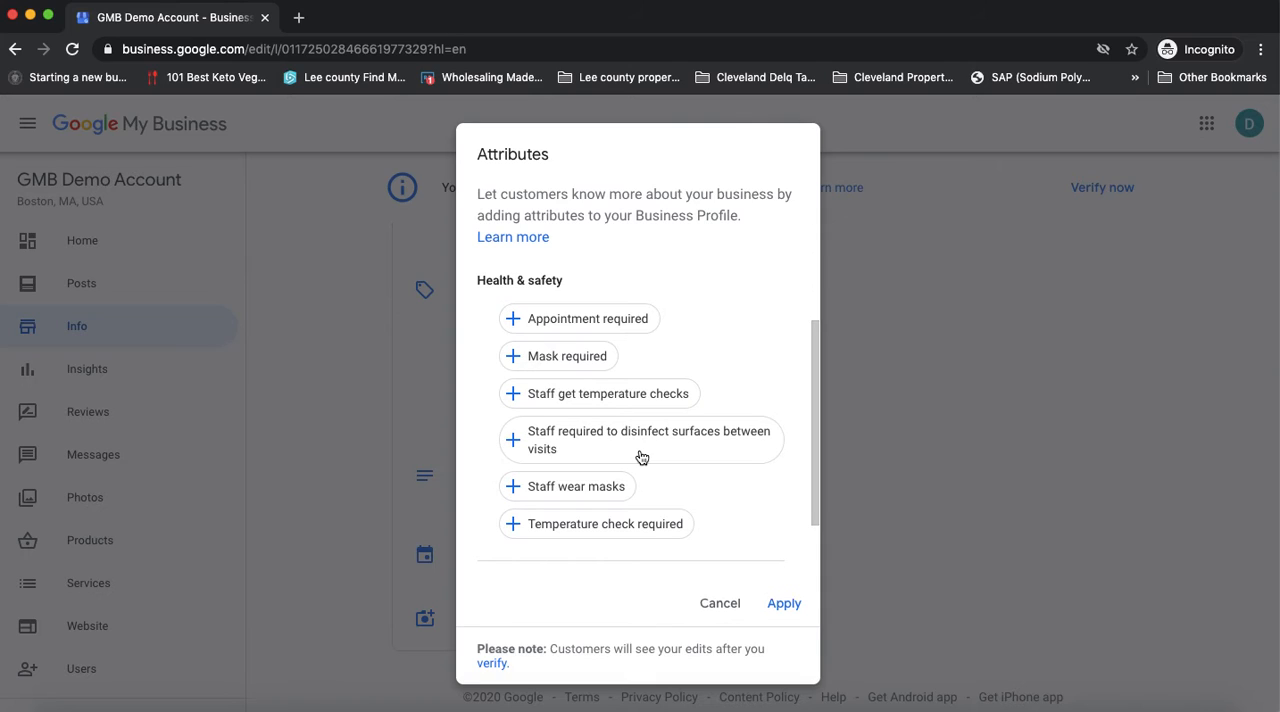
scroll(641, 457, "down", 2)
scroll(641, 457, "up", 2)
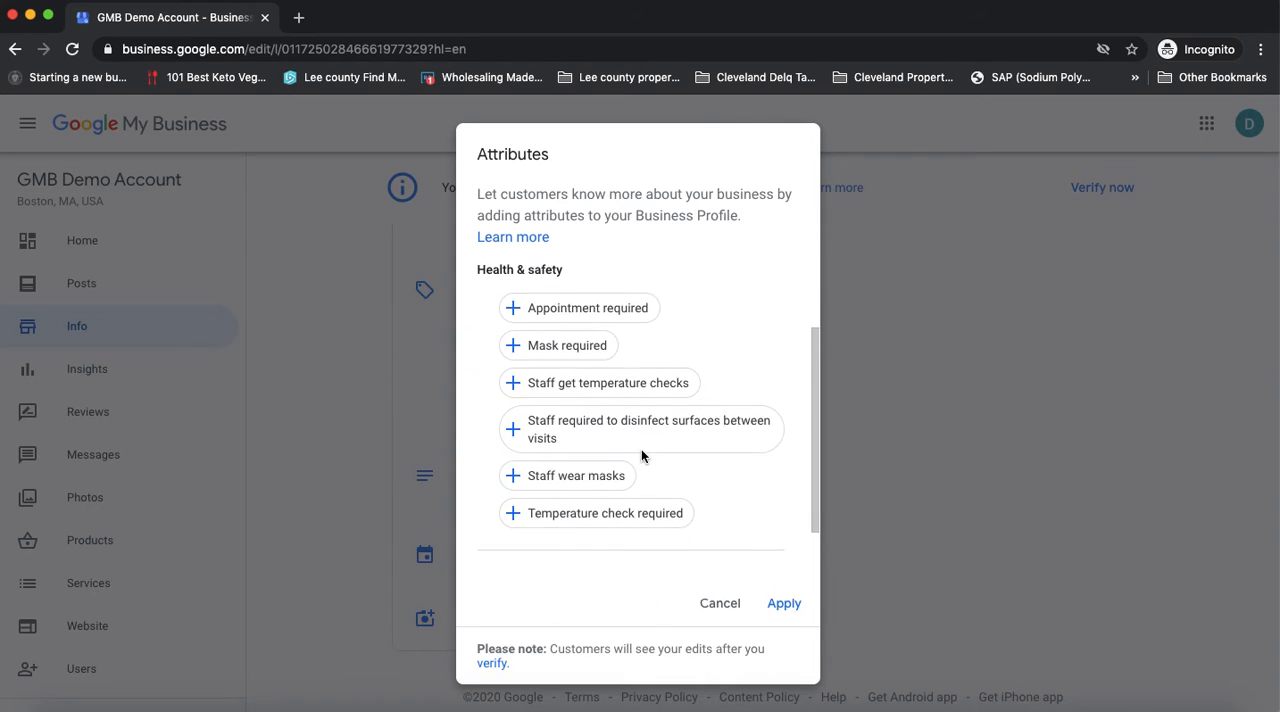
Select all six Health & safety attributes, from Appointment required to Temperature check required, and apply the attribute changes
left_click(537, 356)
left_click(579, 319)
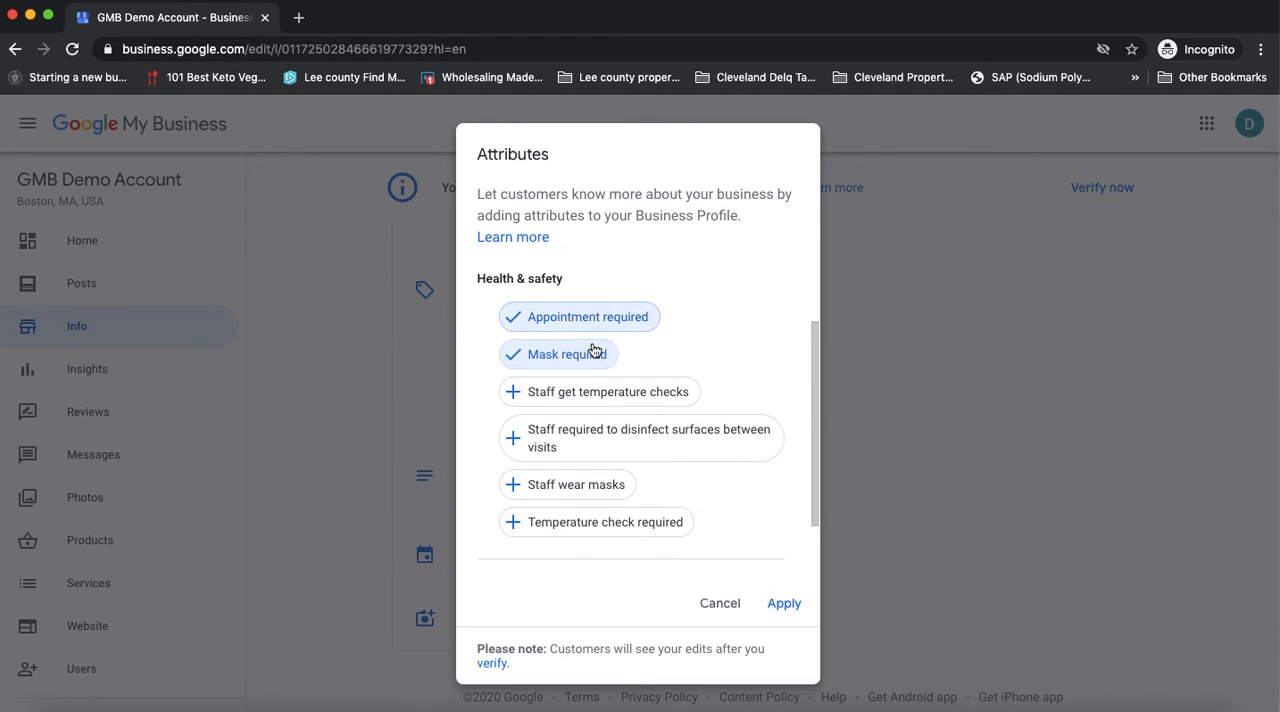
left_click(563, 393)
left_click(566, 438)
left_click(566, 485)
left_click(576, 535)
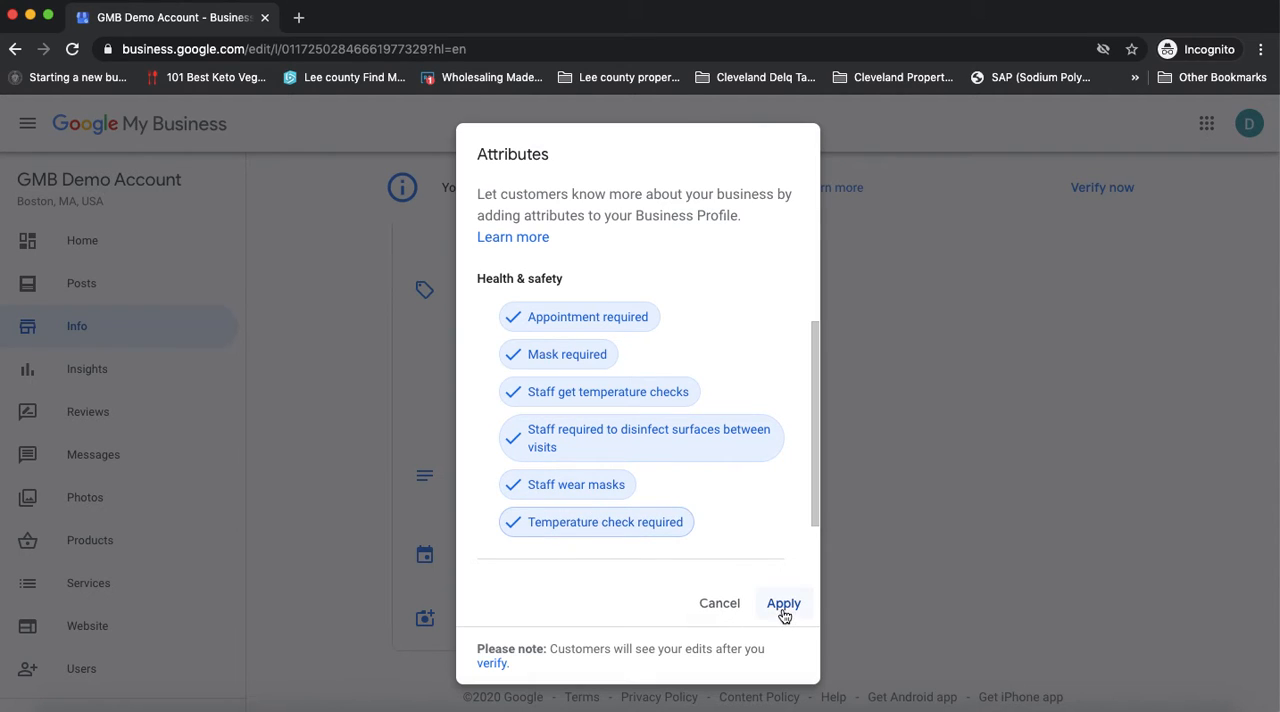
scroll(701, 534, "down", 2)
scroll(650, 510, "up", 3)
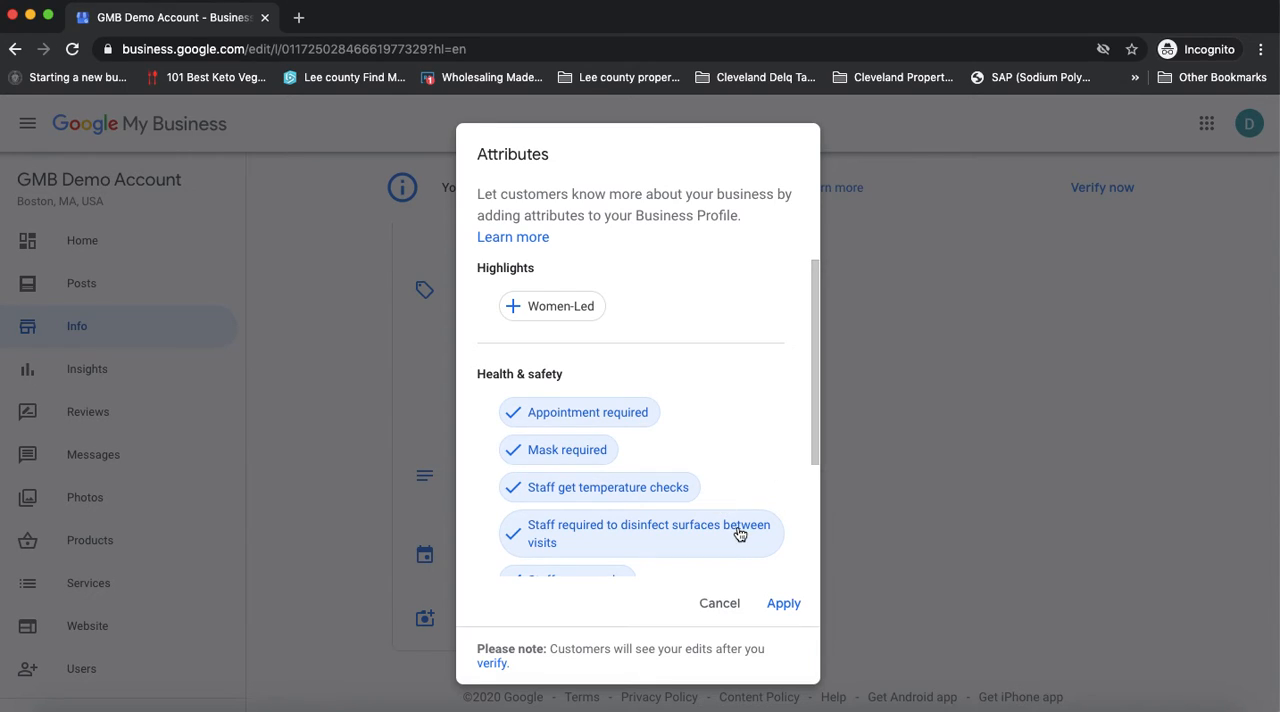
left_click(791, 612)
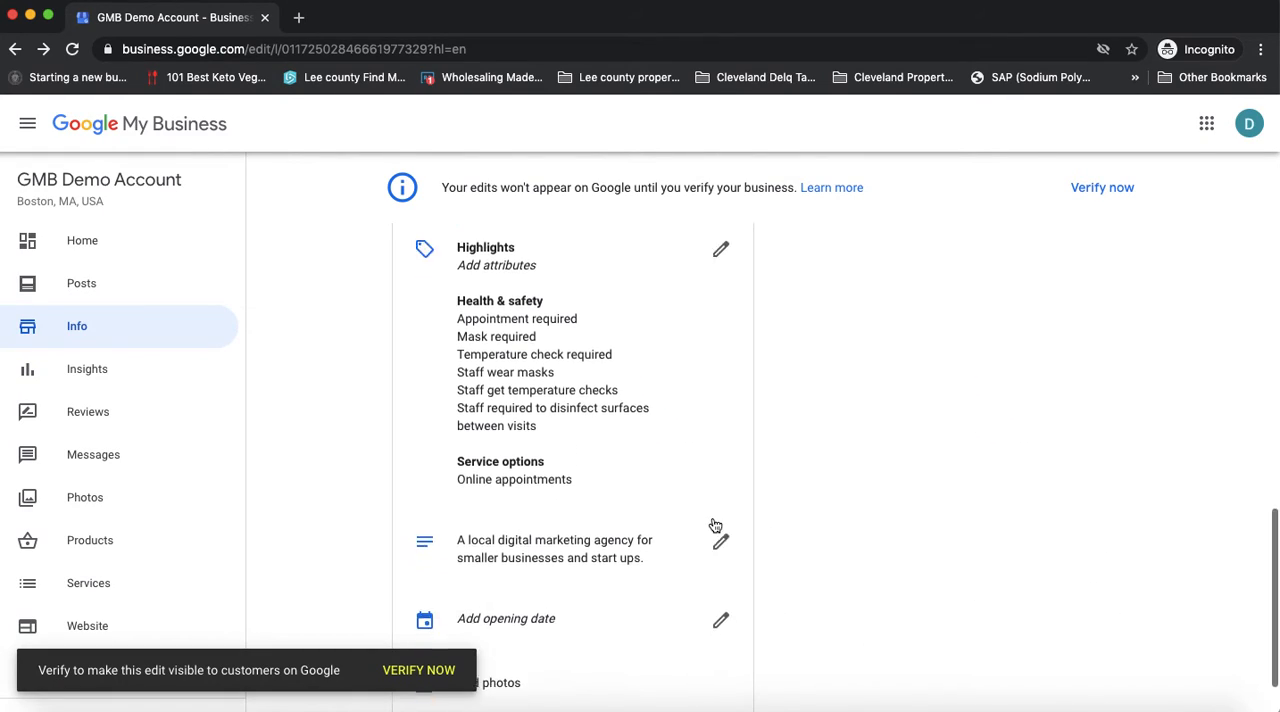
Set the business opening date to April 12, 1995 and apply it
scroll(715, 526, "down", 1)
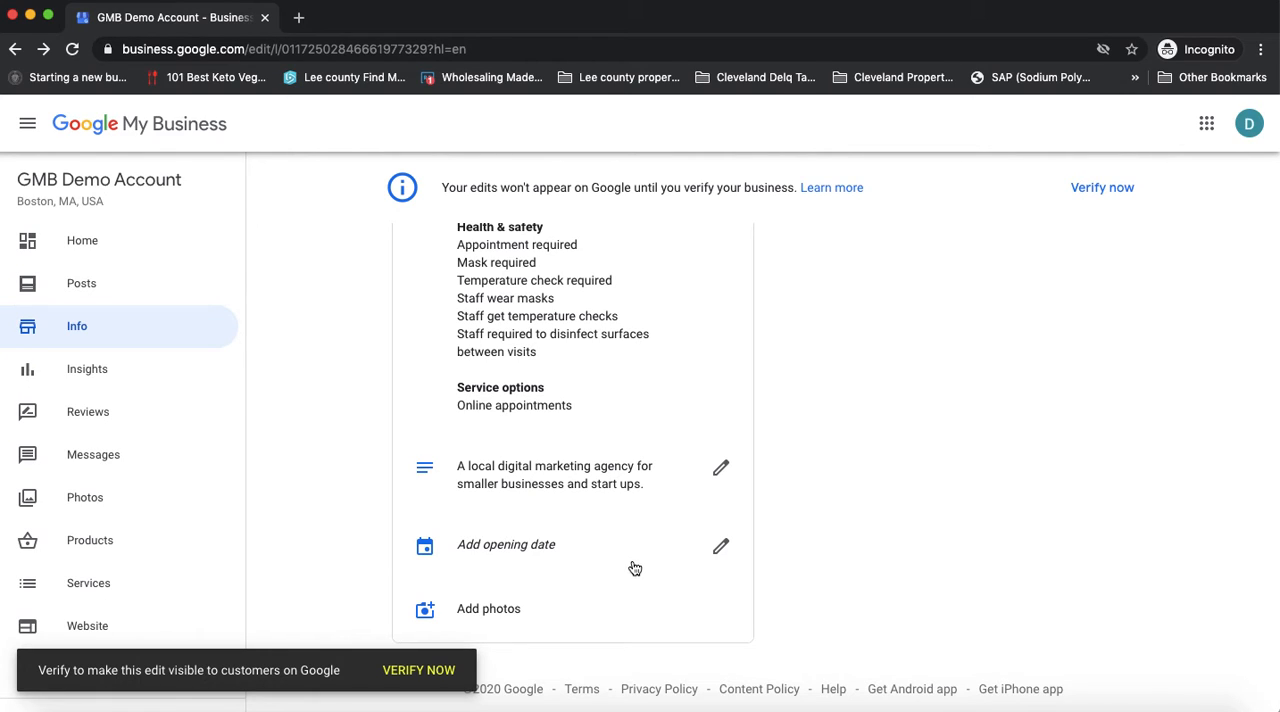
left_click(505, 551)
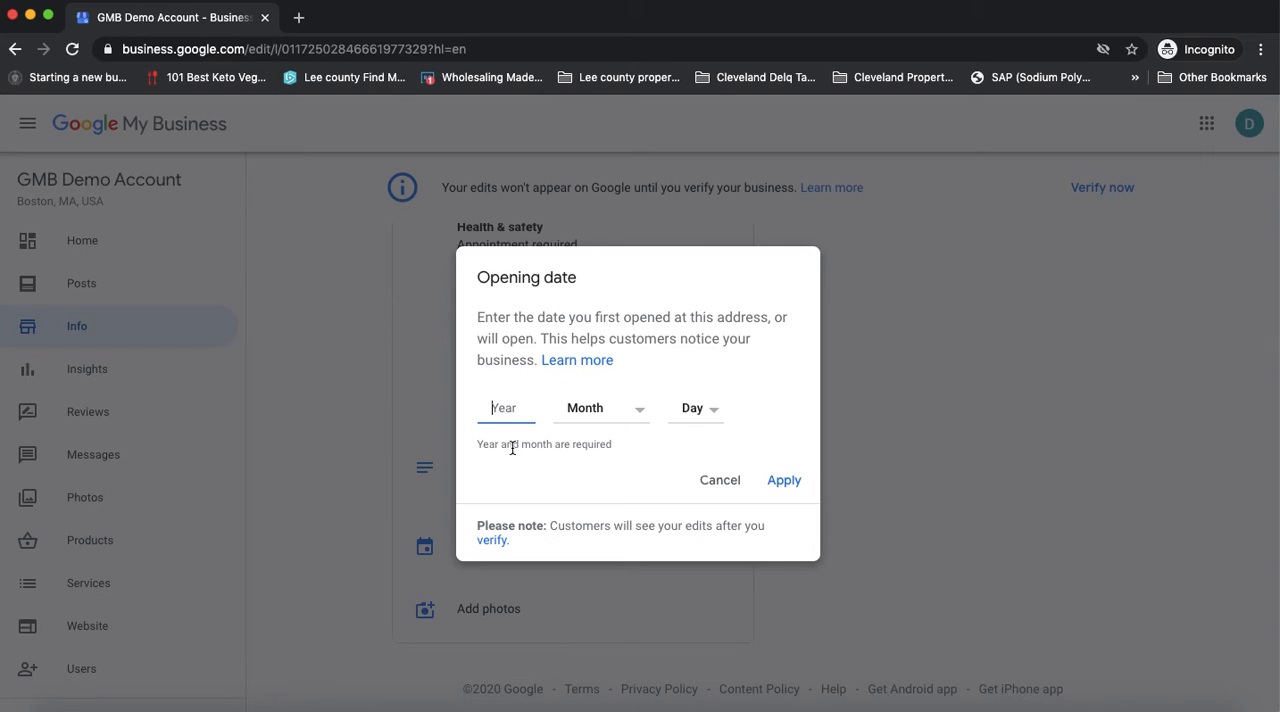
type("1995")
key("Tab")
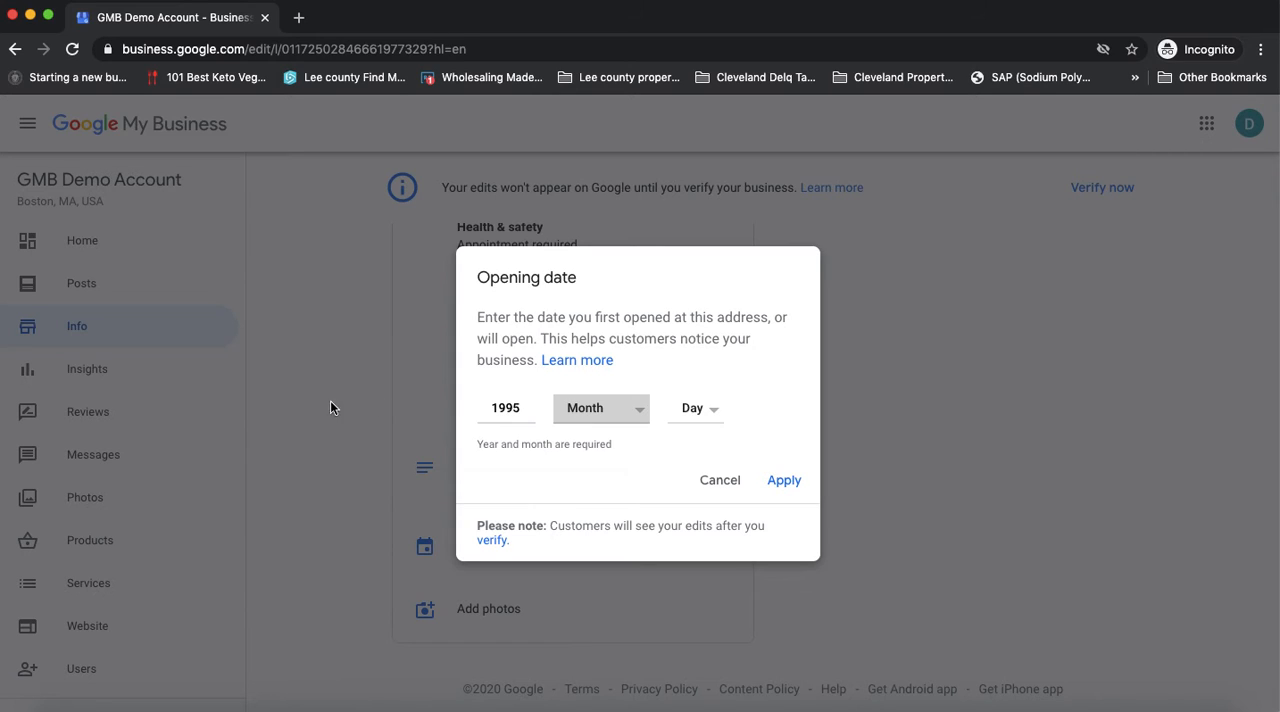
left_click(580, 414)
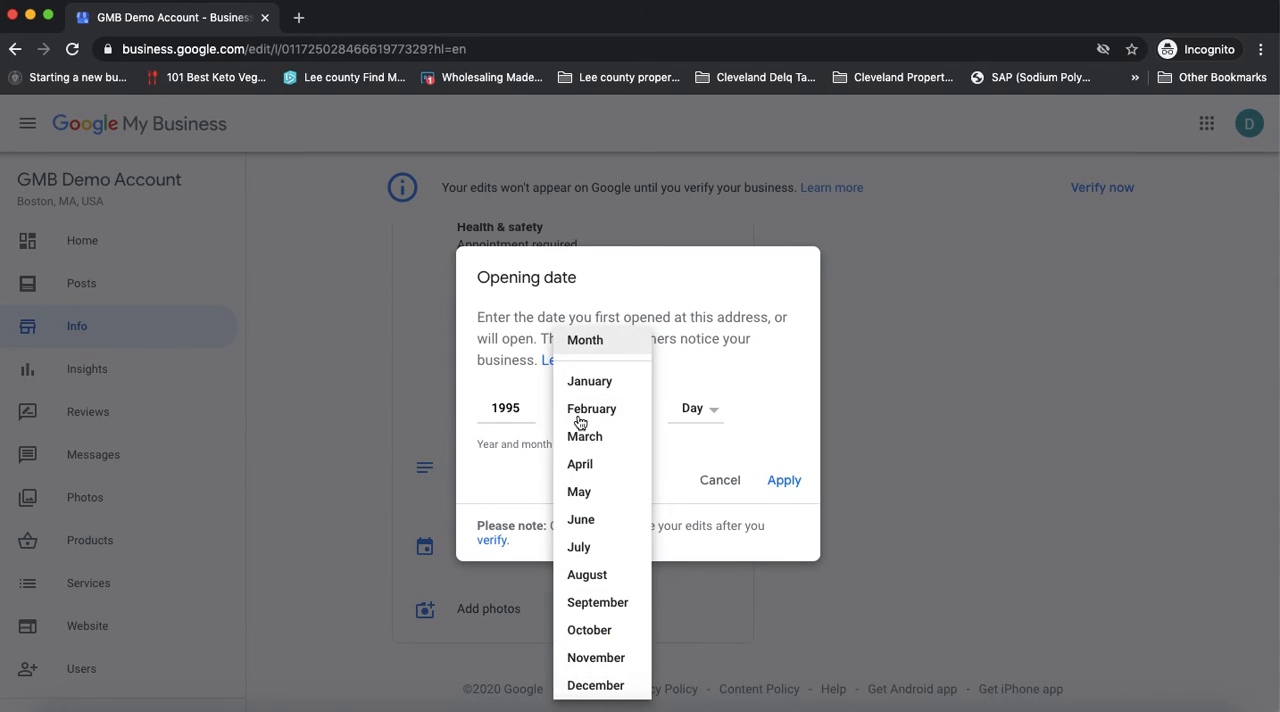
left_click(585, 464)
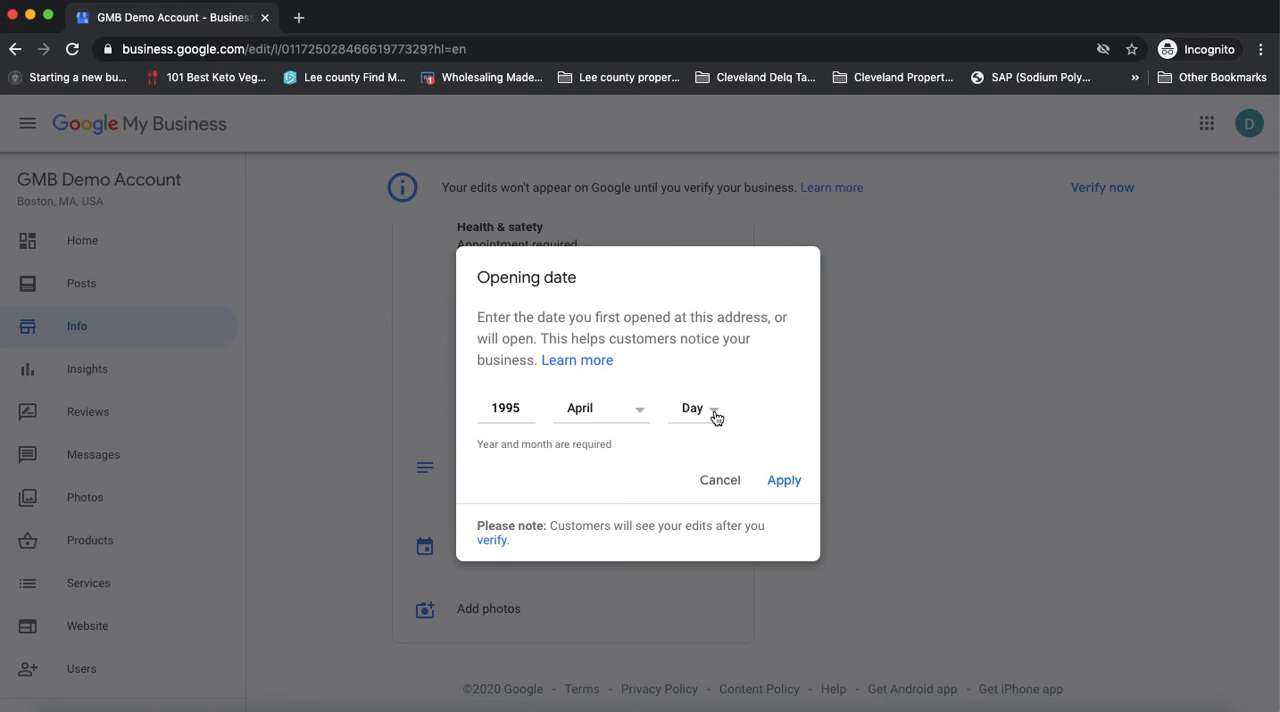
left_click(715, 416)
left_click(692, 487)
left_click(785, 486)
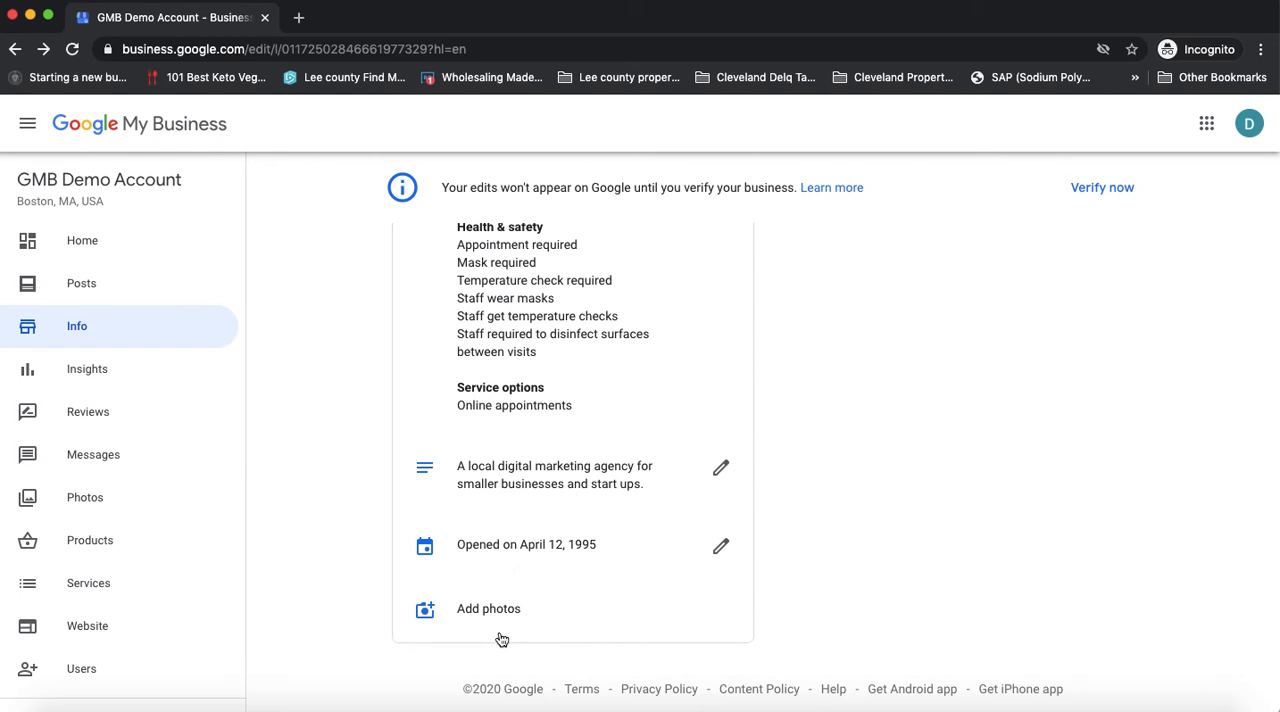
Review the business description, closing it once without changes, then reopen it and highlight "marketing agency" in its text
left_click(594, 495)
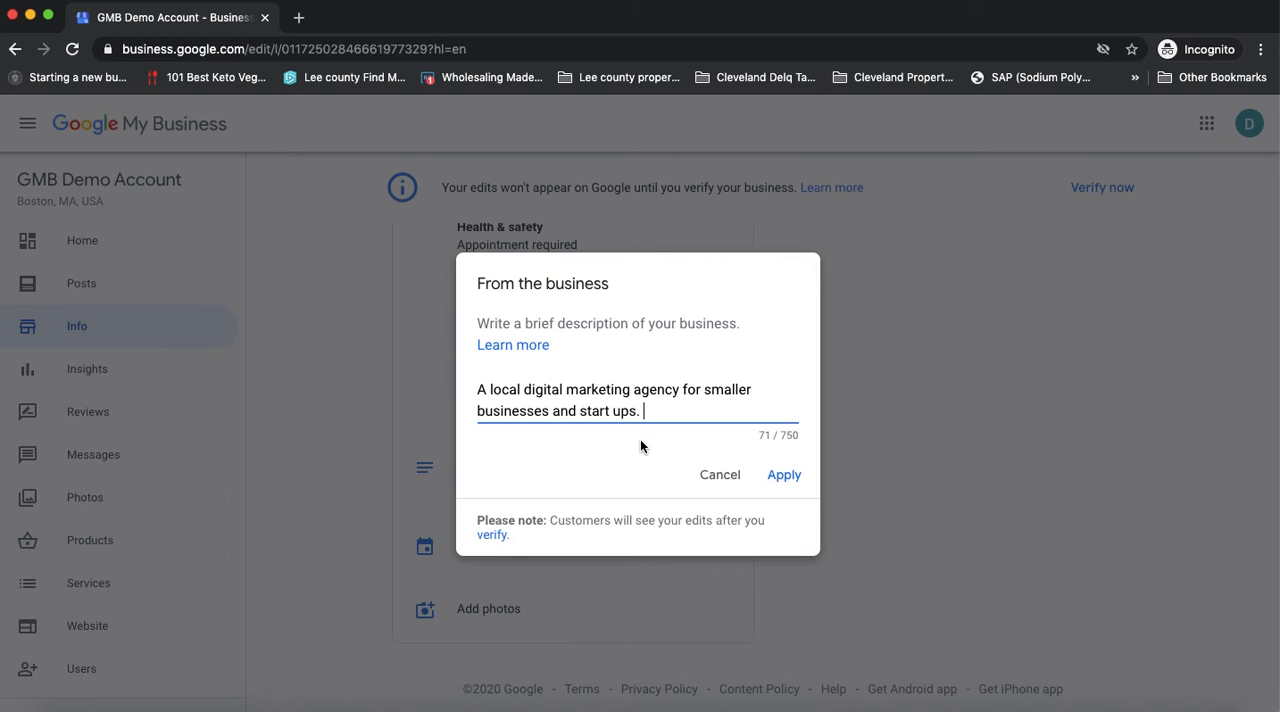
left_click(720, 476)
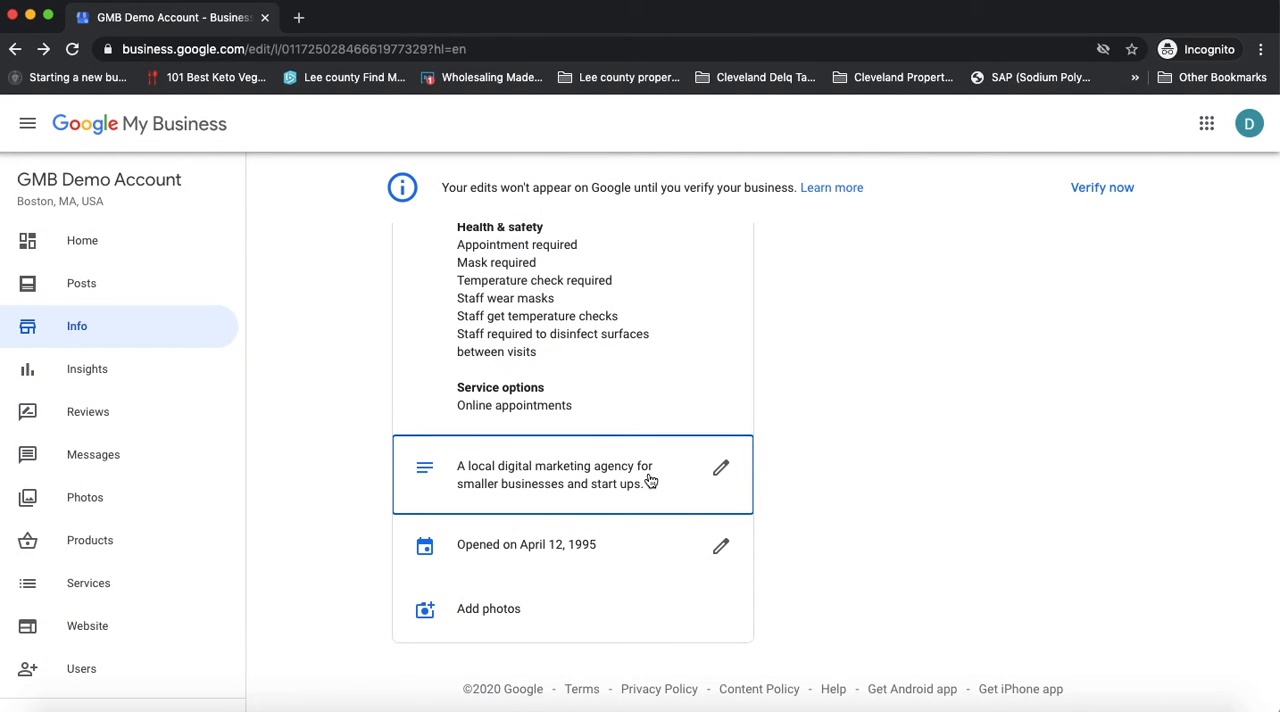
left_click(582, 480)
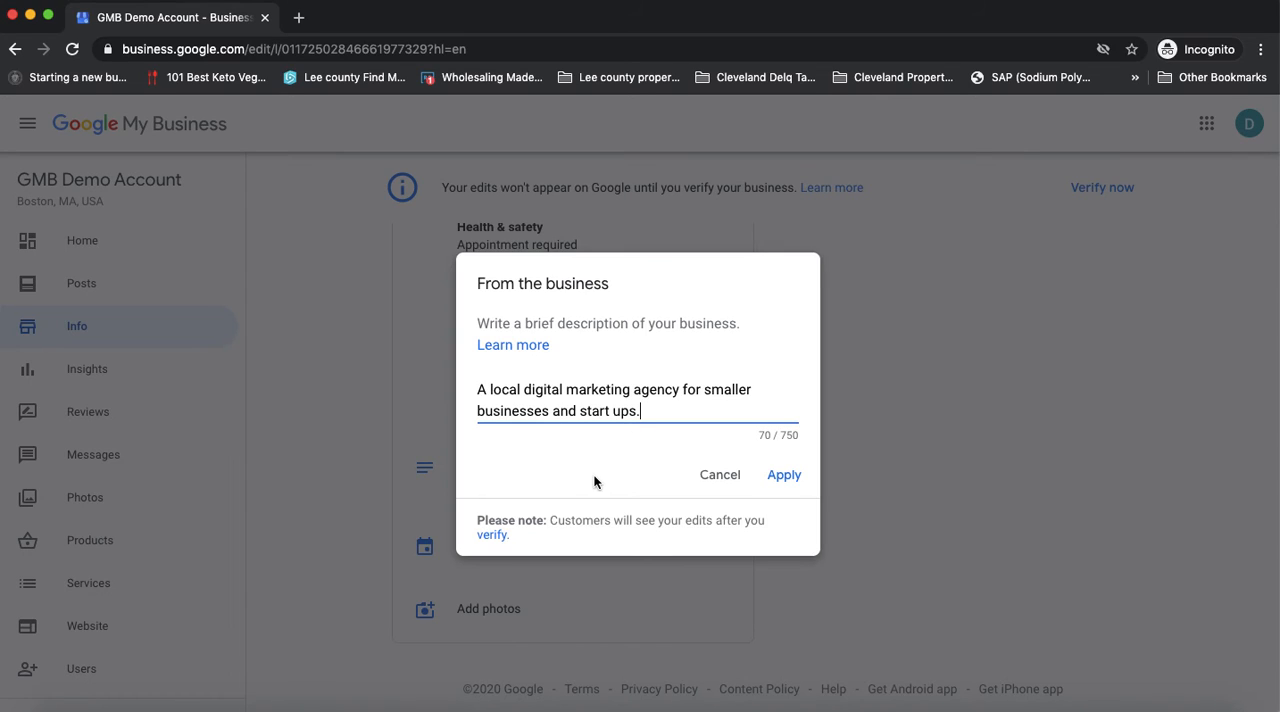
left_click_drag(680, 389, 572, 389)
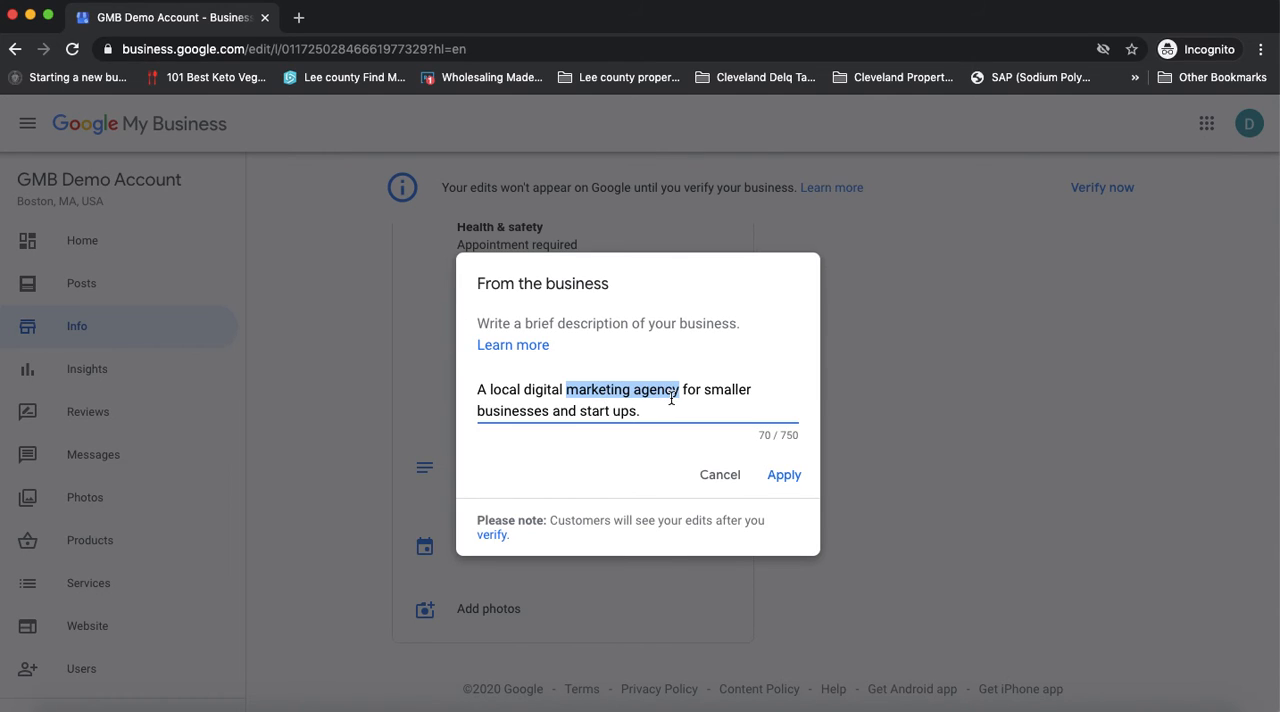
left_click(660, 413)
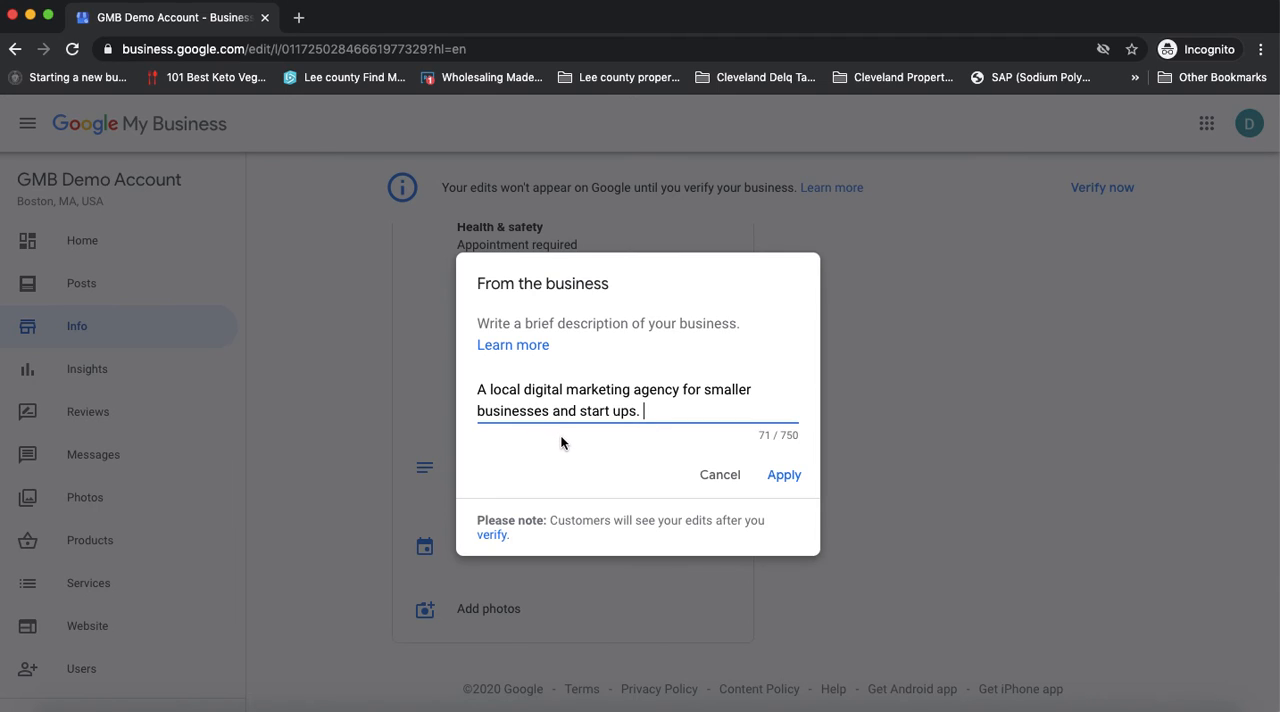
Append "We offer marketing consultancy and internet marketing services to small and medium businesses." to the business description
left_click(680, 390)
left_click(654, 409)
type("We offer marketing consultat")
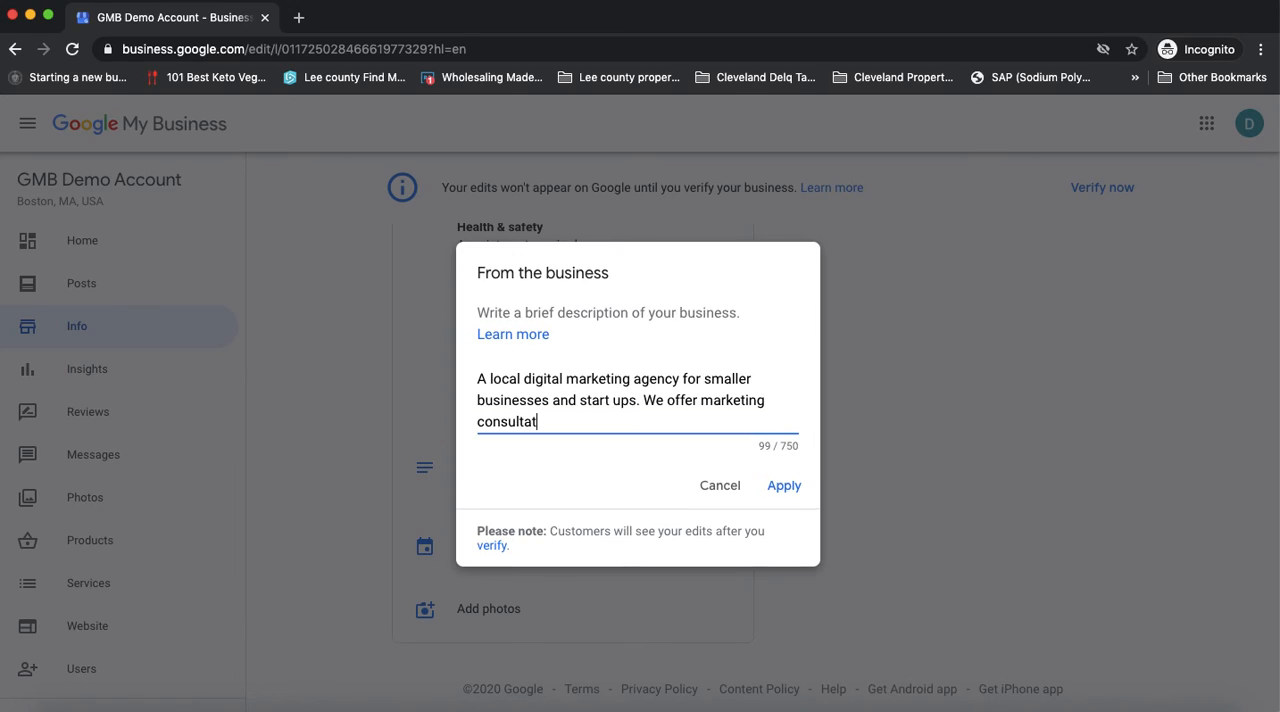
type("ncy and internet marketing ")
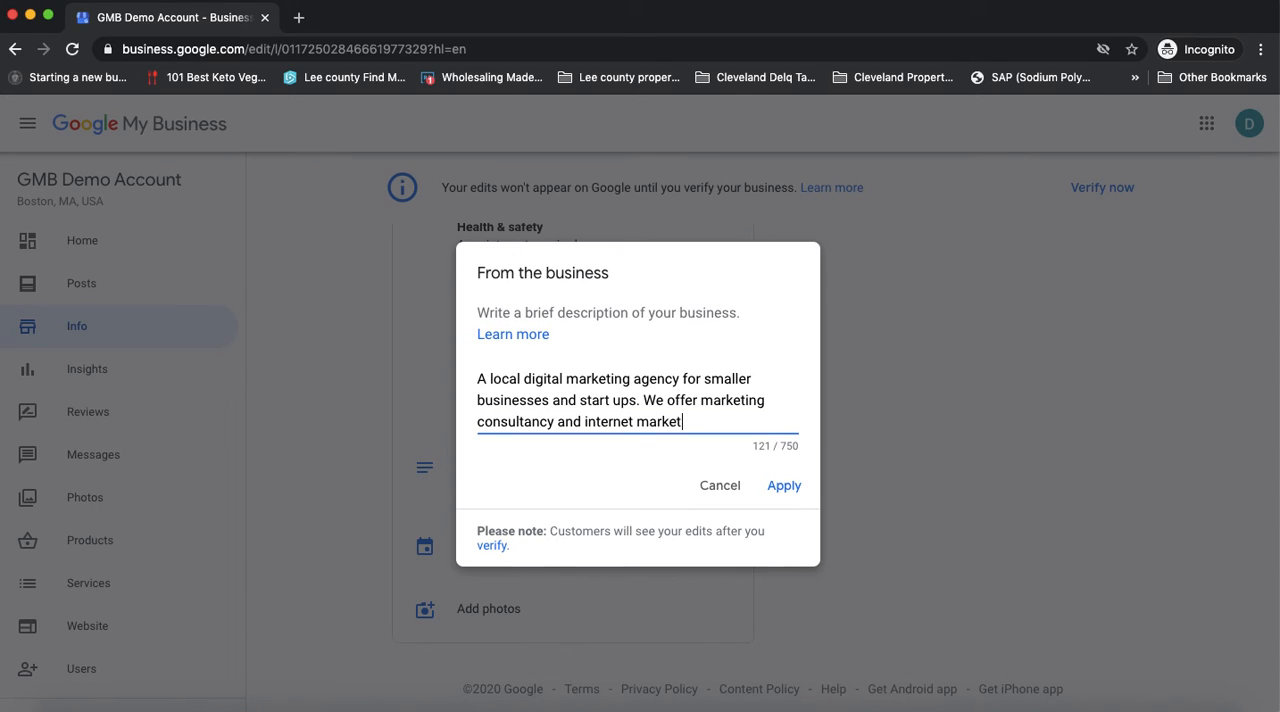
type("services")
type(" to small and ")
type("medium busines")
type("ses")
type(".")
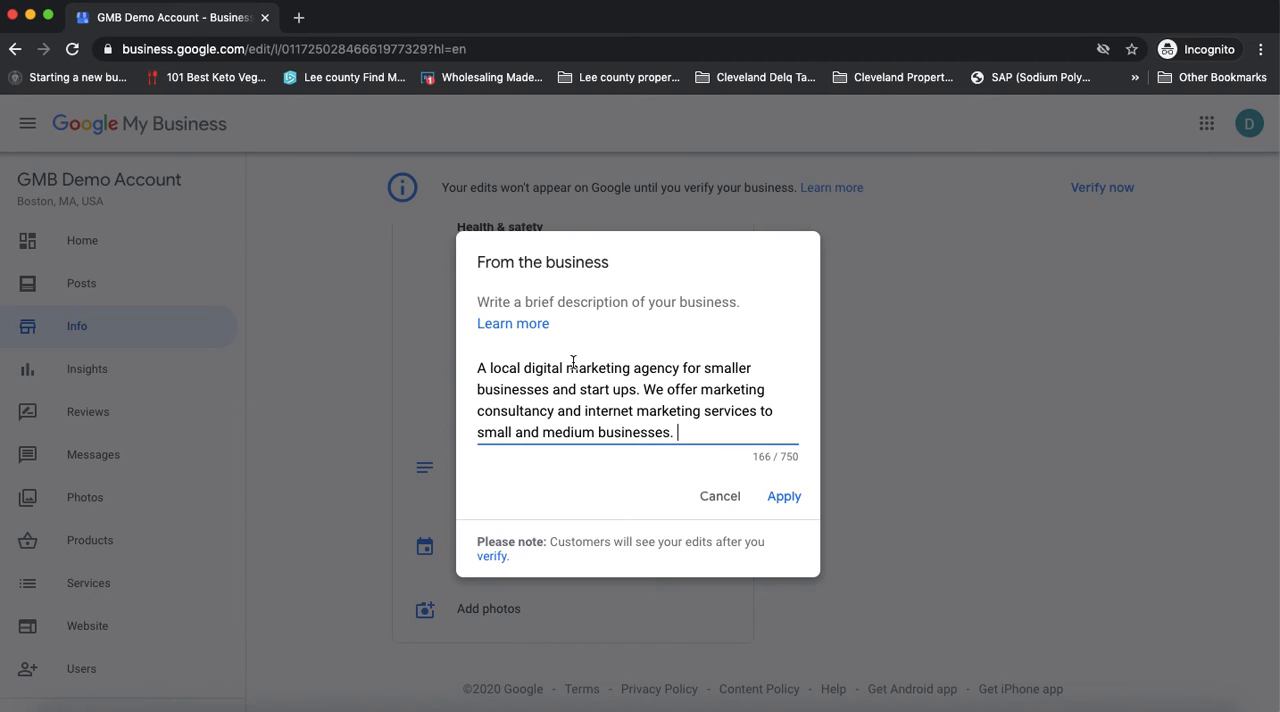
Highlight the keyword phrases "marketing consultancy" and "internet marketing services" in the description's added sentence
left_click_drag(566, 368, 548, 411)
left_click(706, 392)
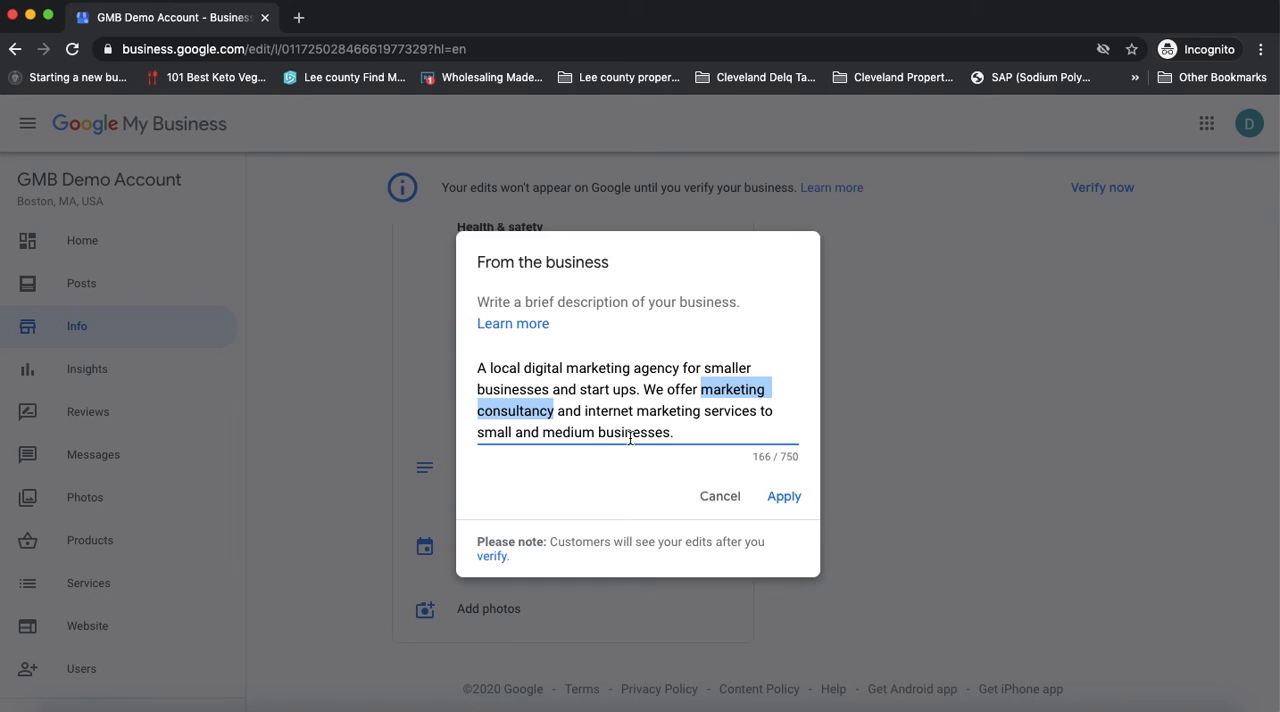
left_click_drag(585, 411, 746, 423)
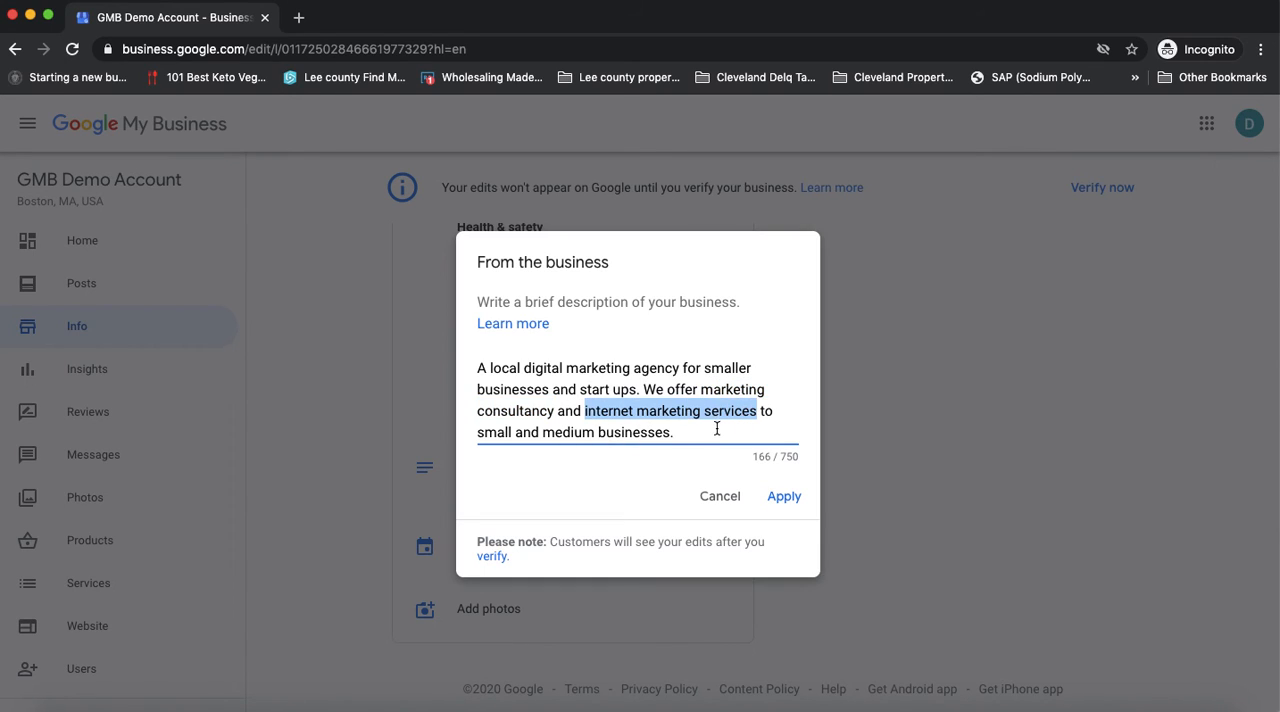
left_click(714, 432)
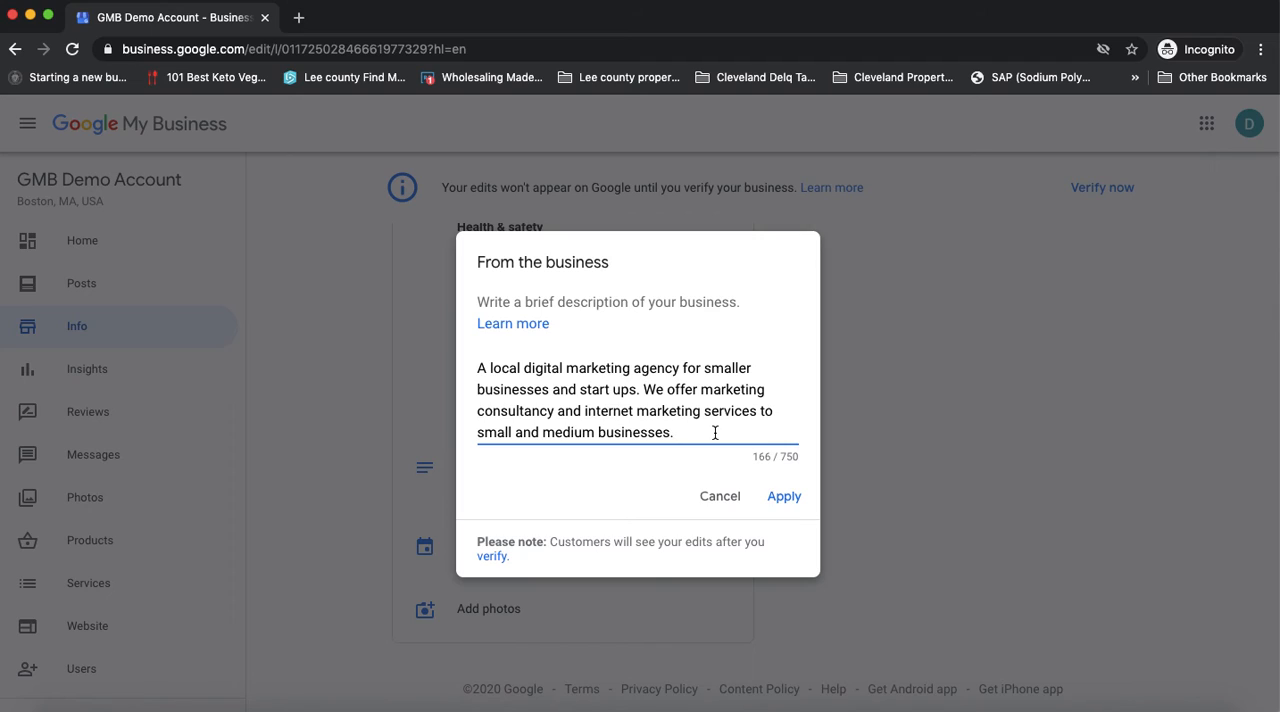
Paste the copied services text as a new paragraph, beginning it with "GMB Demo Account" before "provides internet marketing services to small businesses."
key("Return")
key("Return")
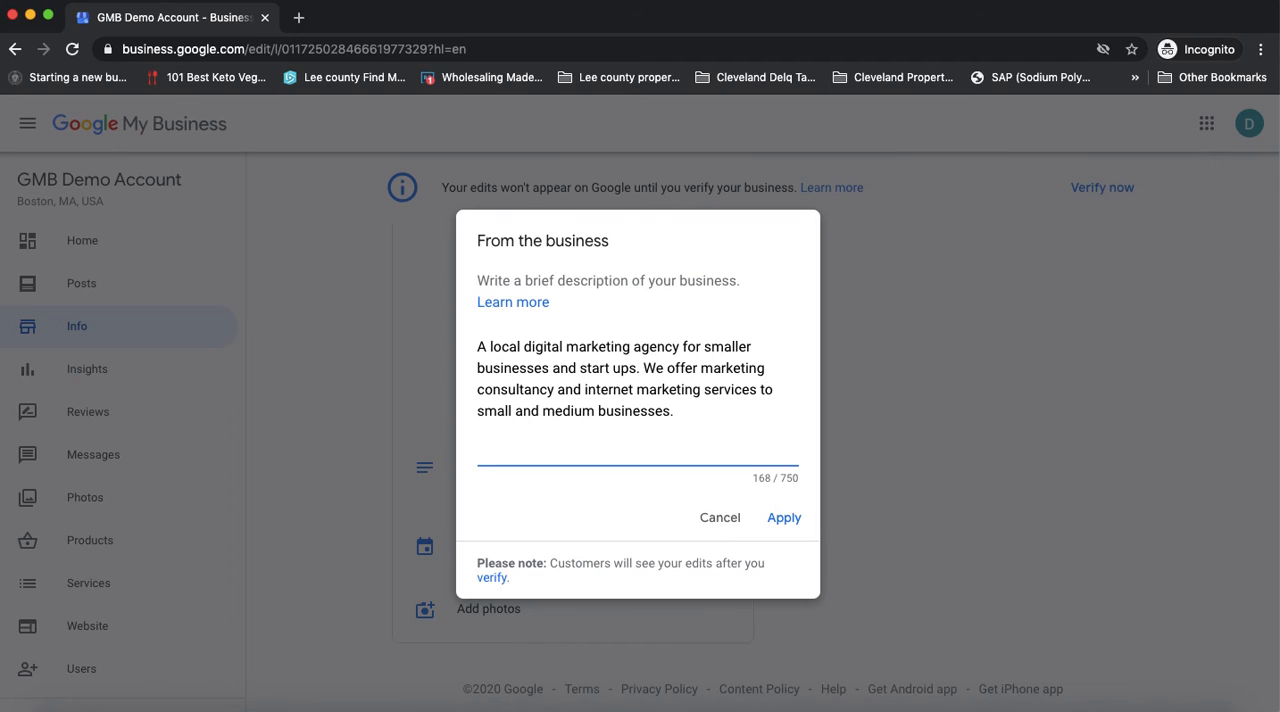
type("provides internet marketing services to small businesses. Services we offer are:")
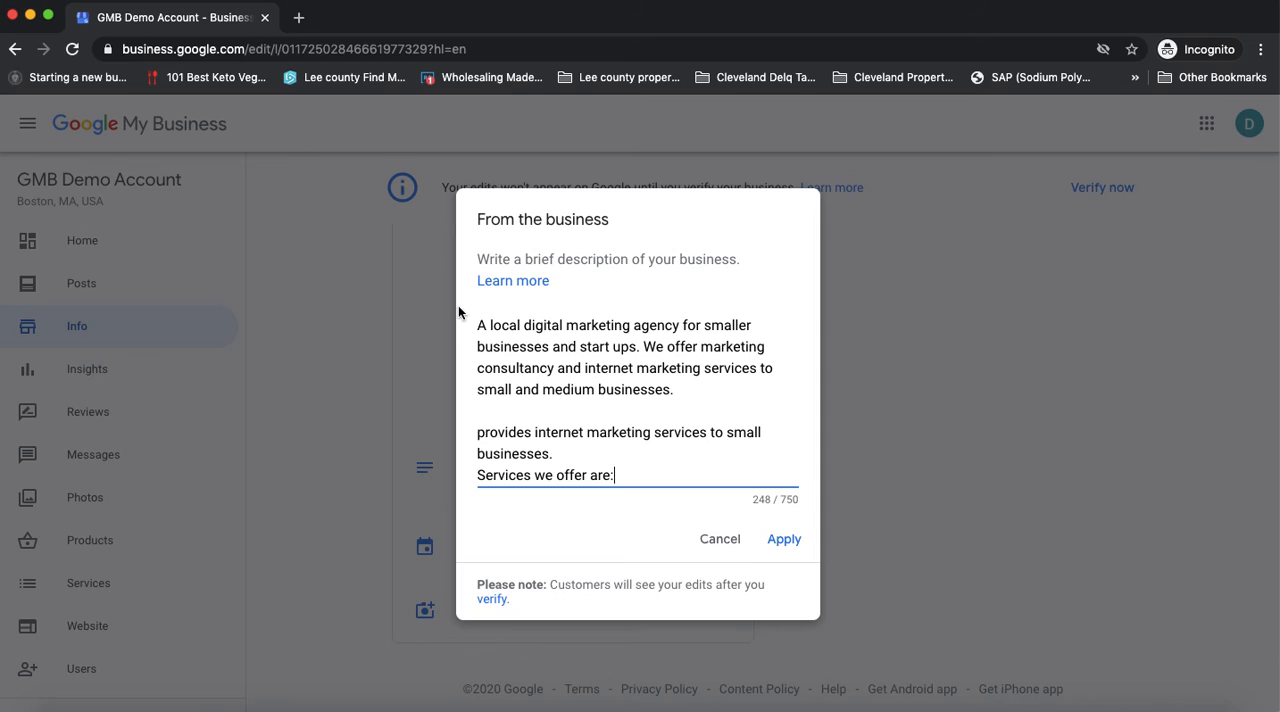
left_click(478, 432)
type("GMB ")
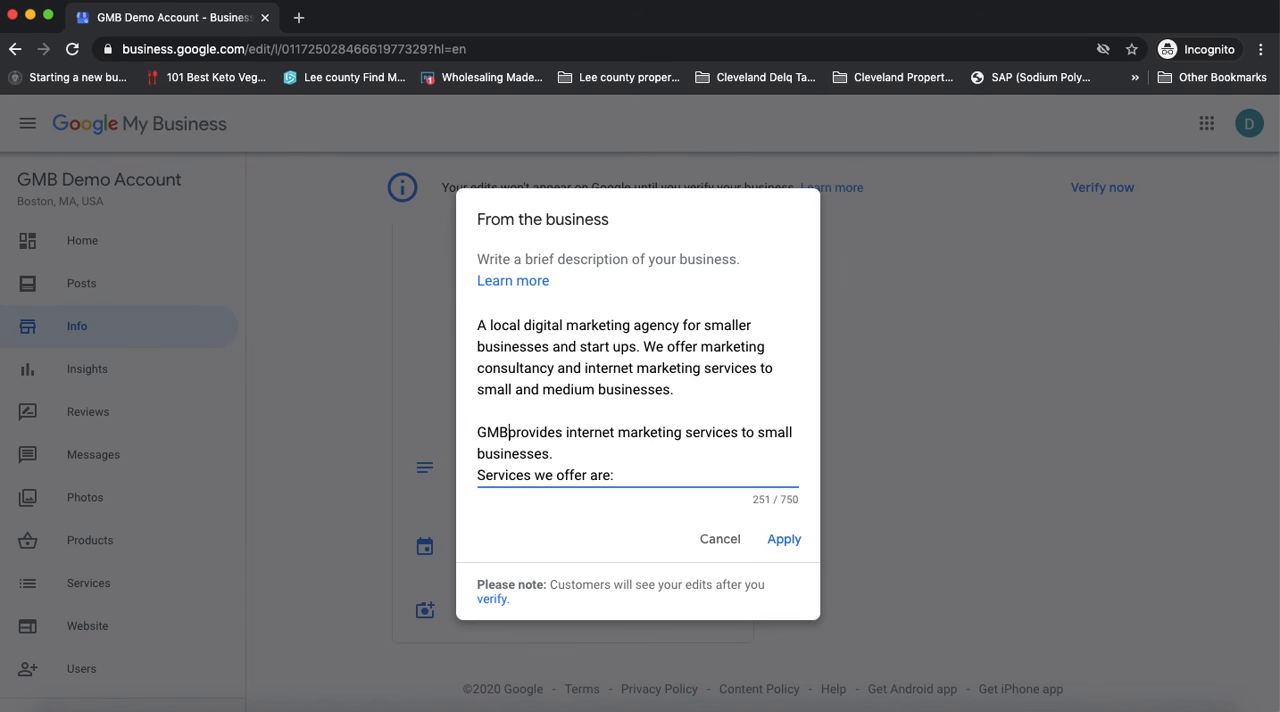
type("Demo Accou")
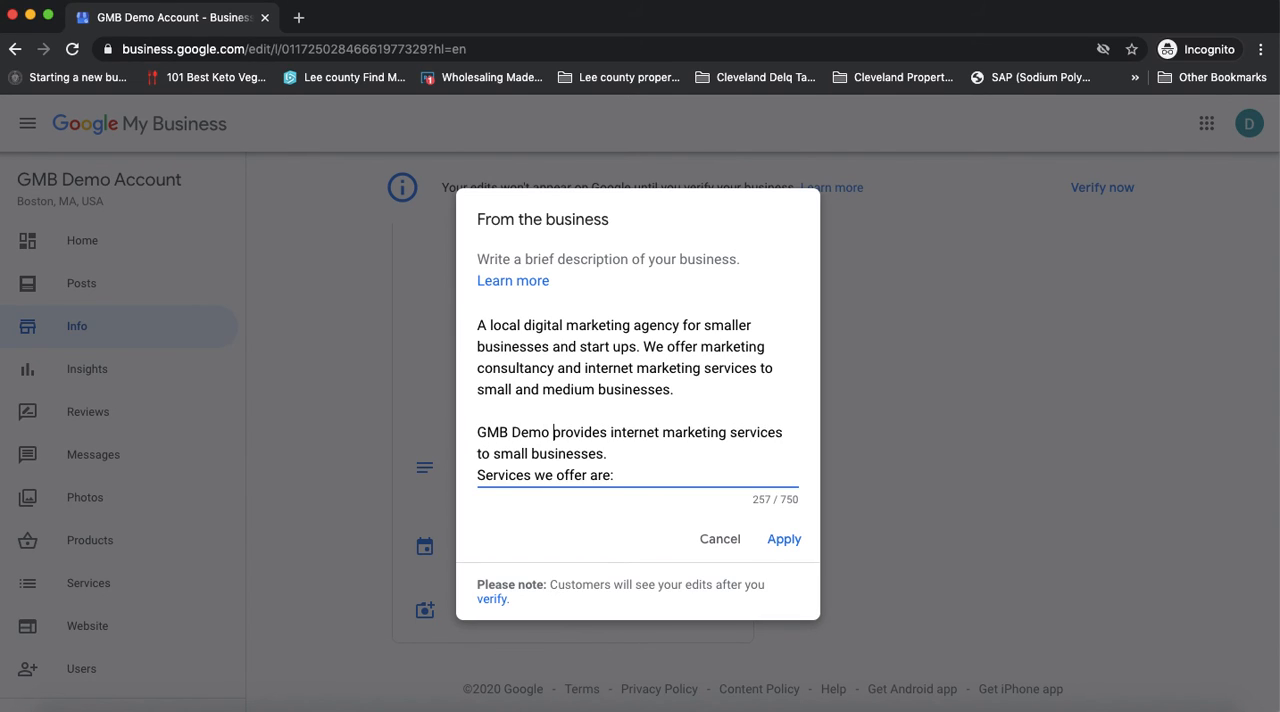
type("nt")
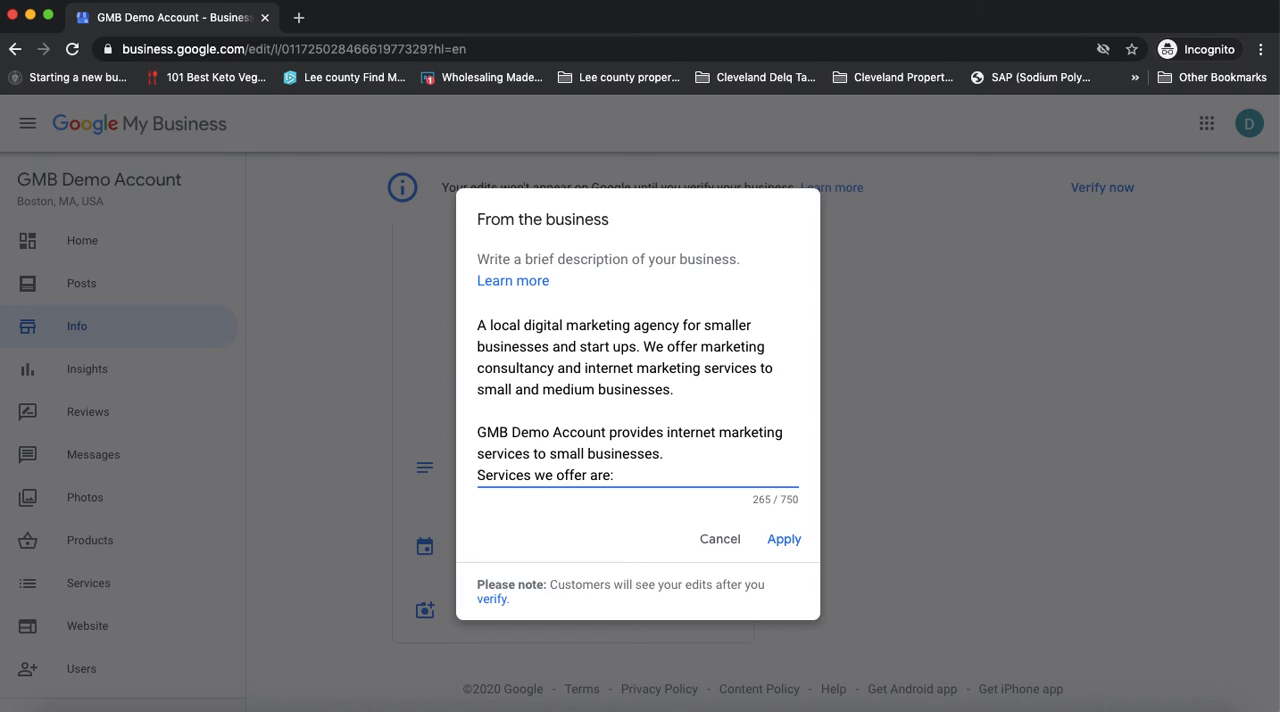
Separate the services line with a blank line and complete it as "Services we offer are copywriting, content creation, direct ad creation, et...."
left_click(477, 475)
key("Return")
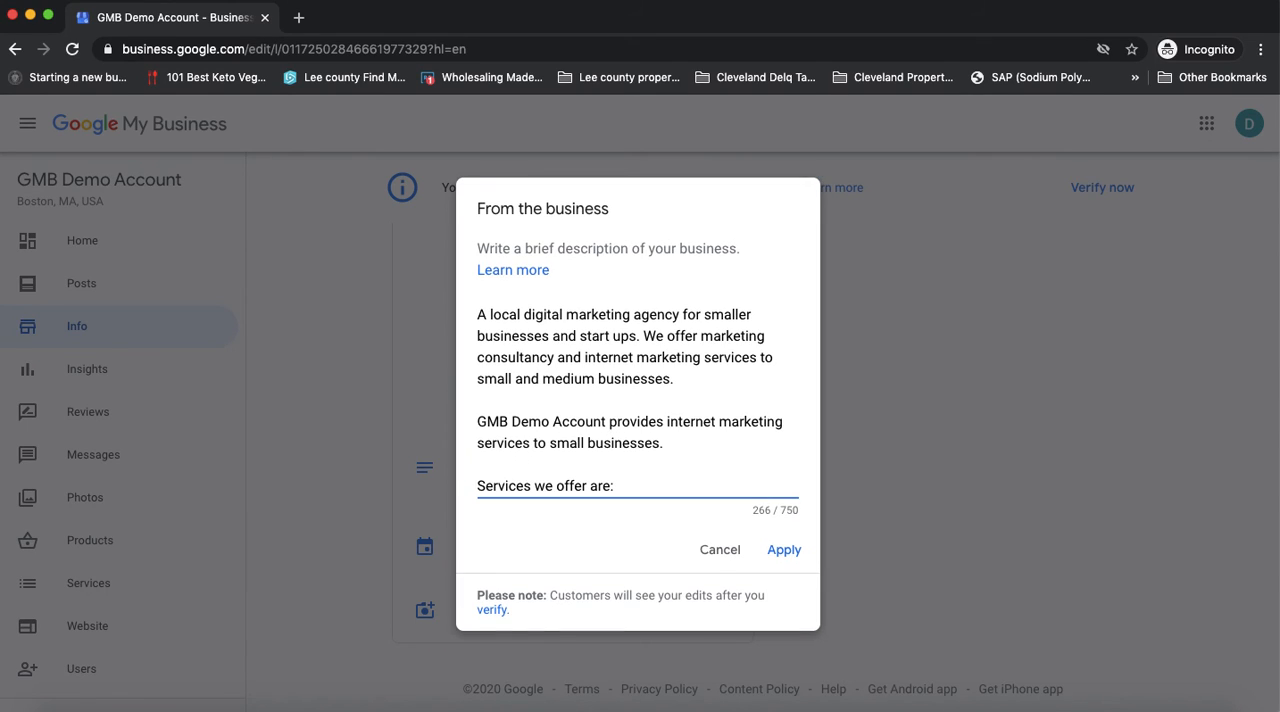
left_click_drag(609, 487, 642, 490)
type("copyw")
key("BackSpace")
type("writ")
type("t")
key("BackSpace")
key("BackSpace")
key("BackSpace")
key("BackSpace")
type("writing")
type("content g")
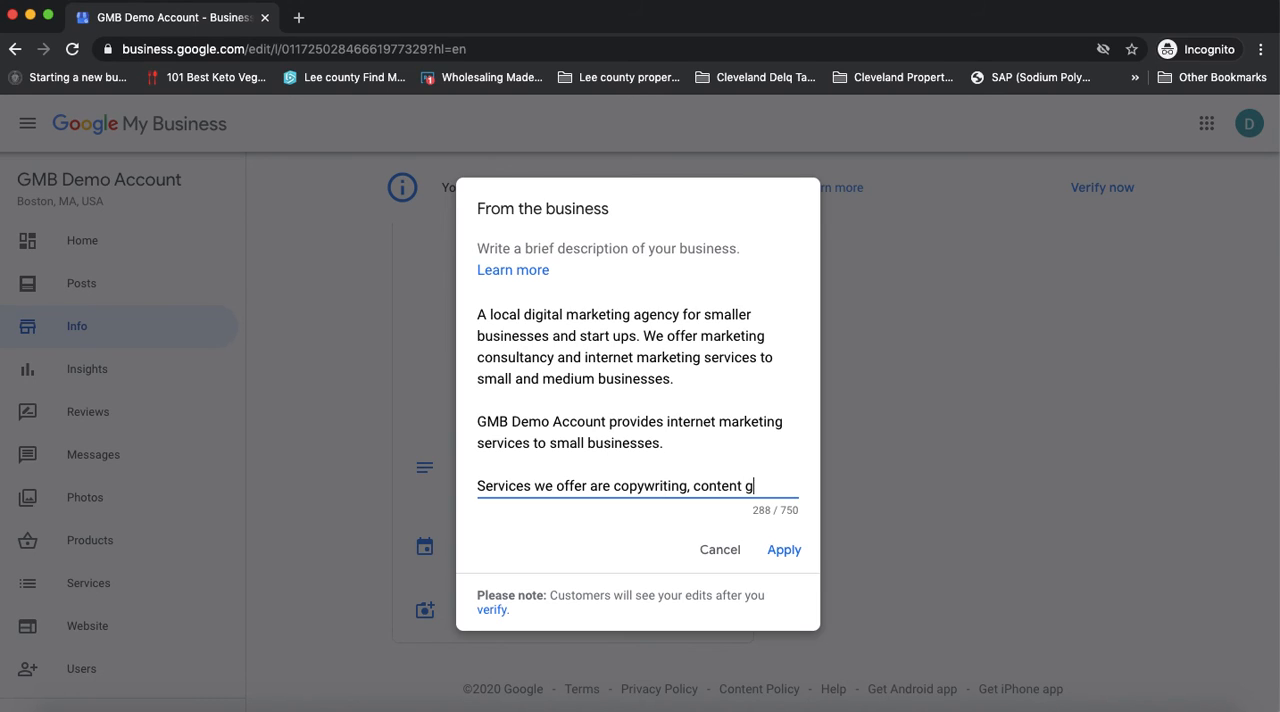
key("BackSpace")
type("creation,")
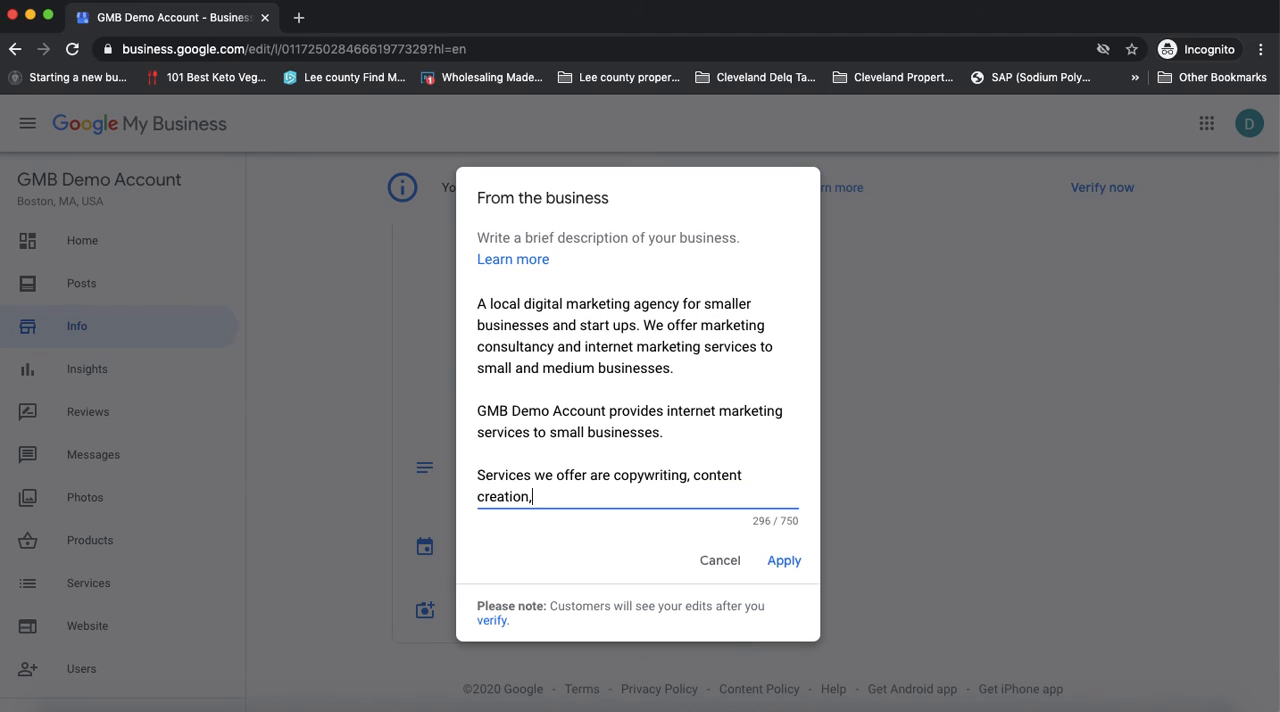
type(" direct ad creation, et....")
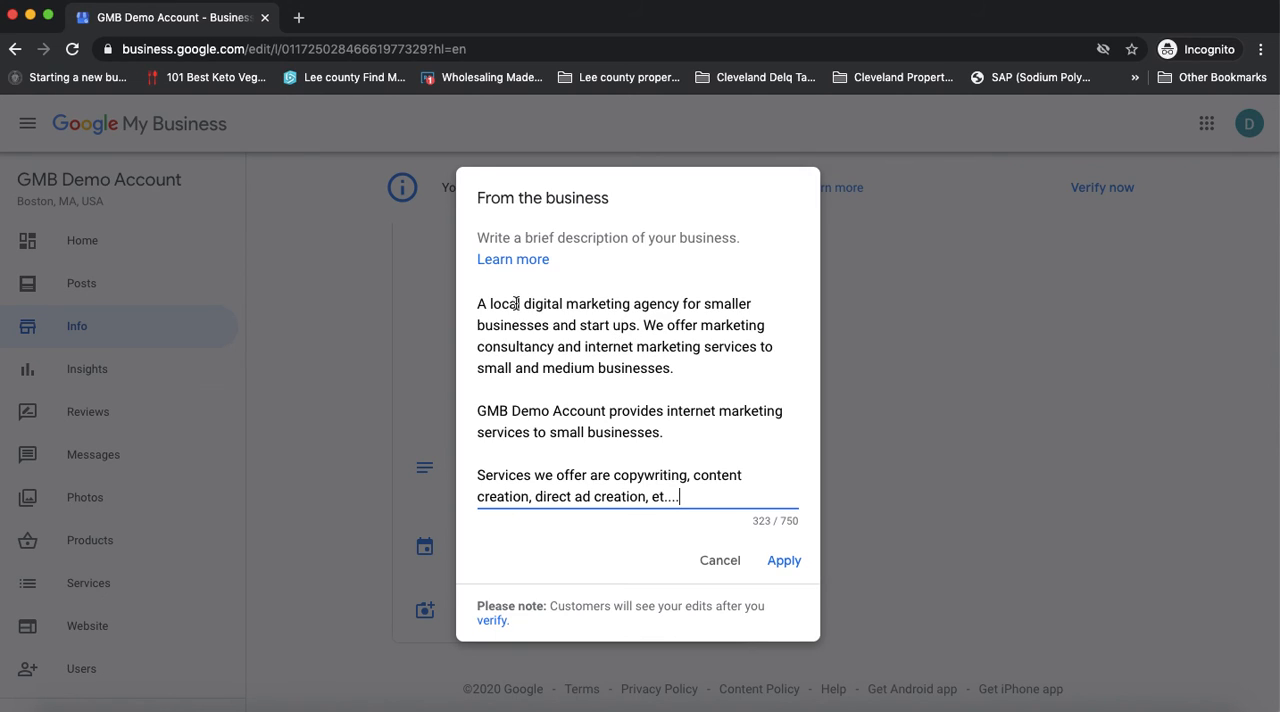
Delete the redundant "GMB Demo Account provides internet marketing services" paragraph and its extra blank lines from the description
left_click_drag(477, 304, 686, 376)
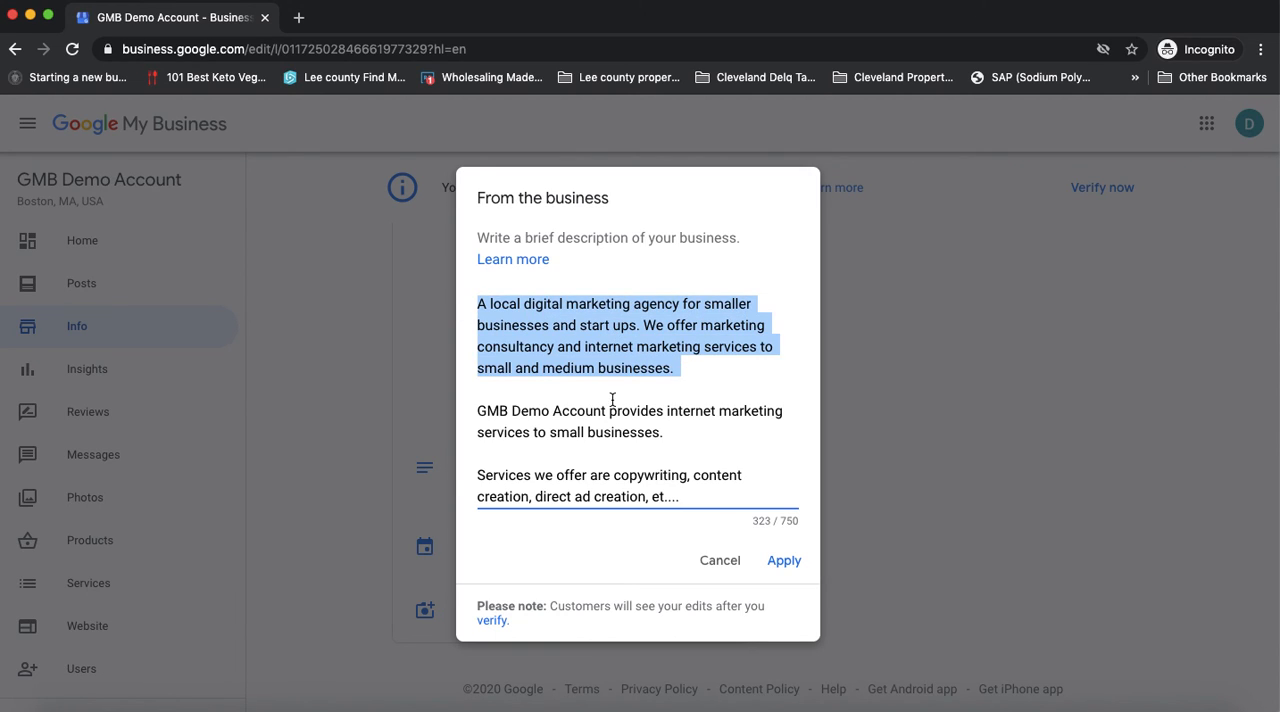
left_click_drag(661, 434, 474, 414)
key("BackSpace")
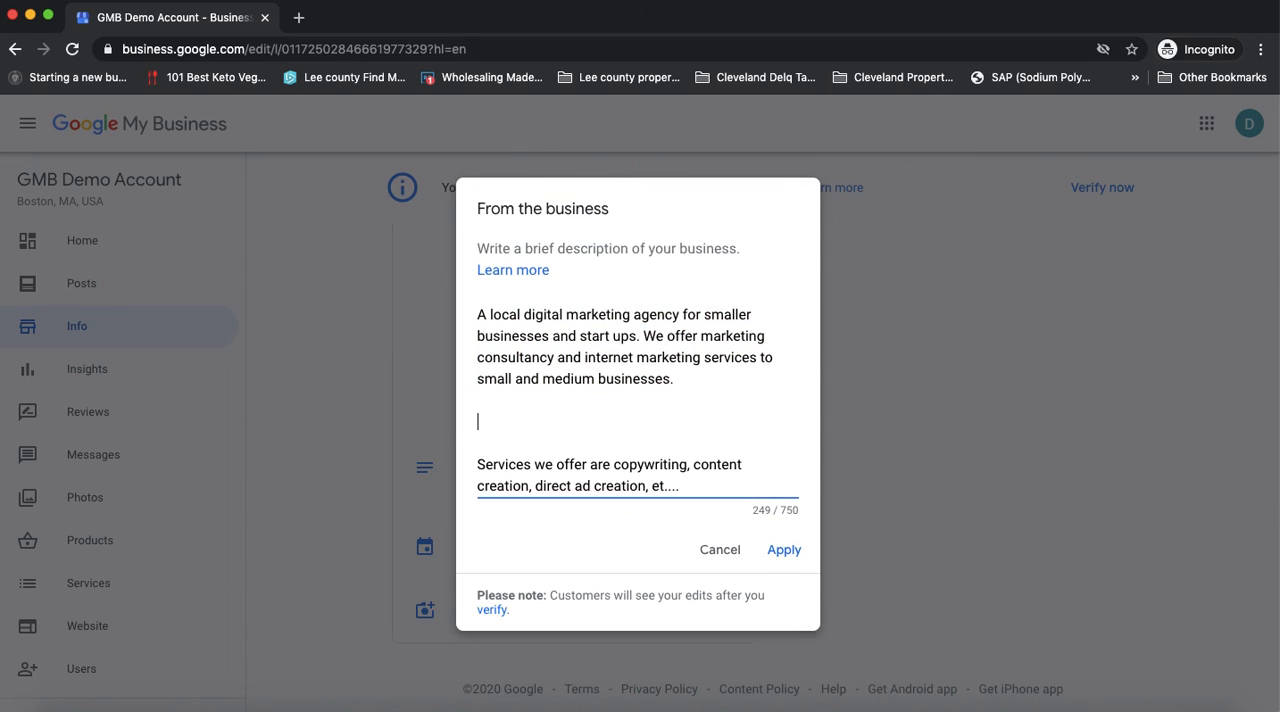
key("BackSpace")
key("BackSpace")
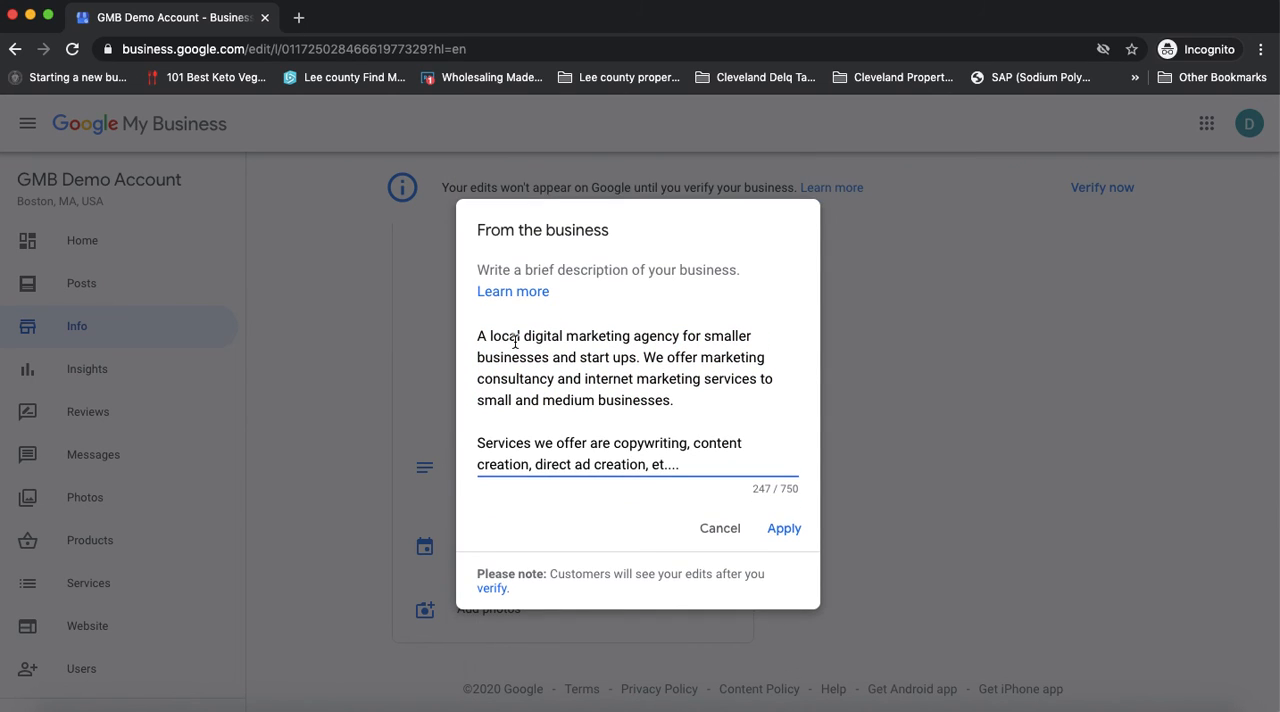
Review the opening paragraph, add blank lines after the services paragraph, and discard the business description edits
left_click_drag(534, 357, 474, 339)
left_click(680, 384)
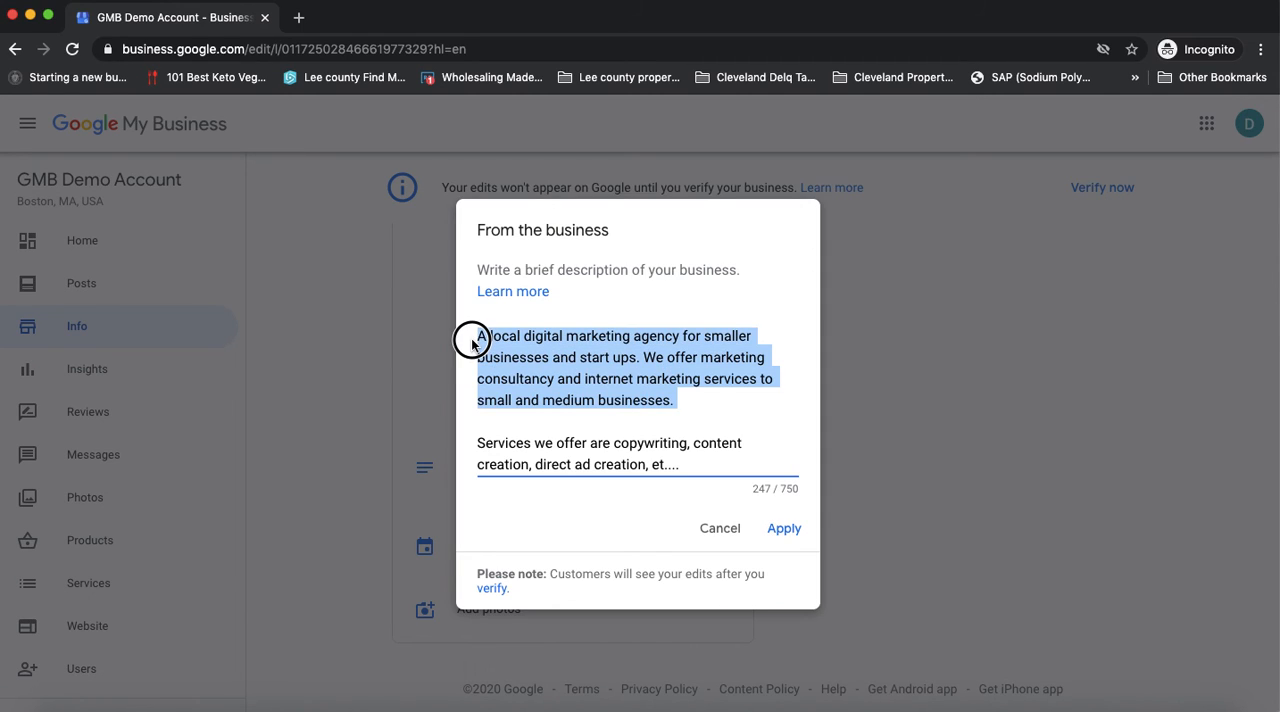
left_click(694, 461)
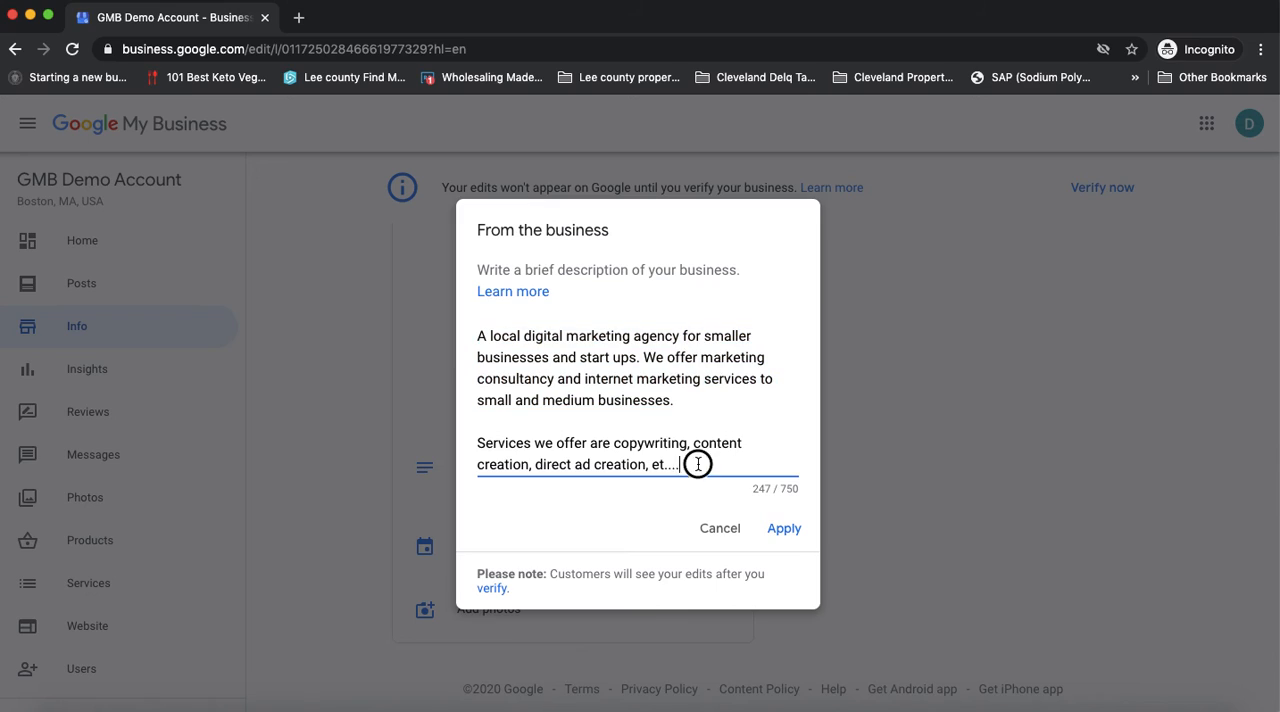
key("Return")
key("Return")
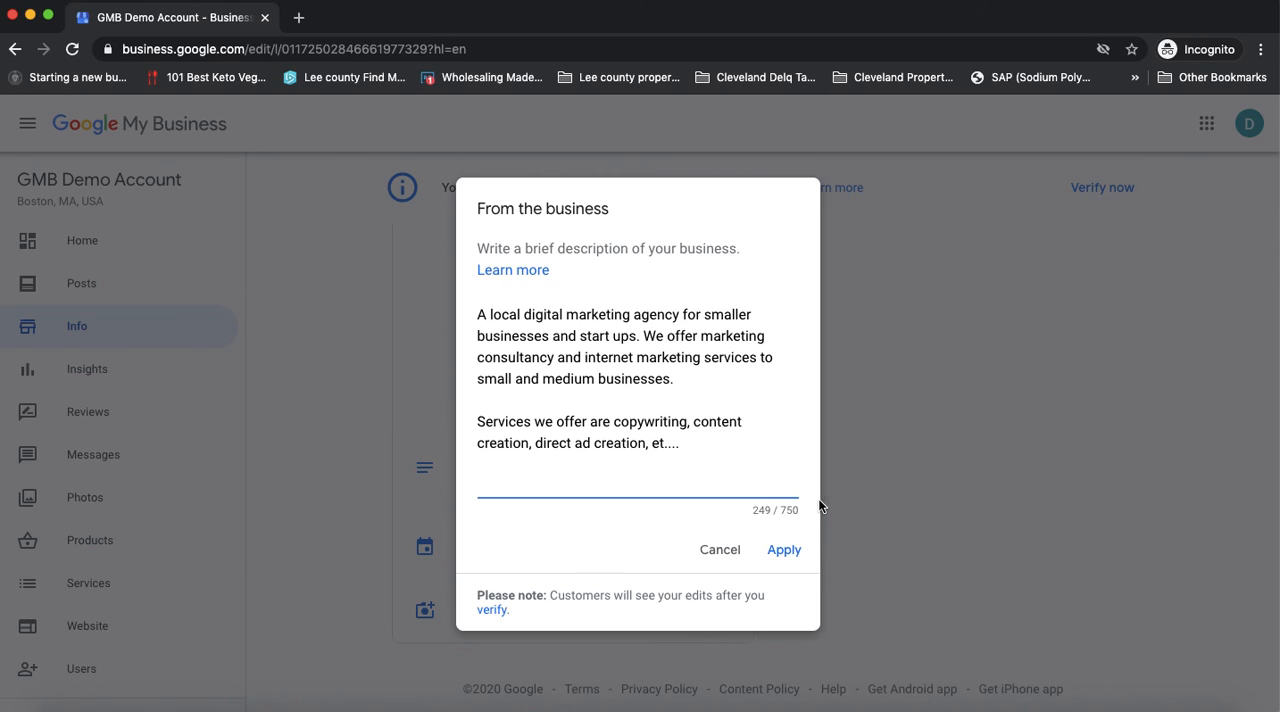
left_click(781, 516)
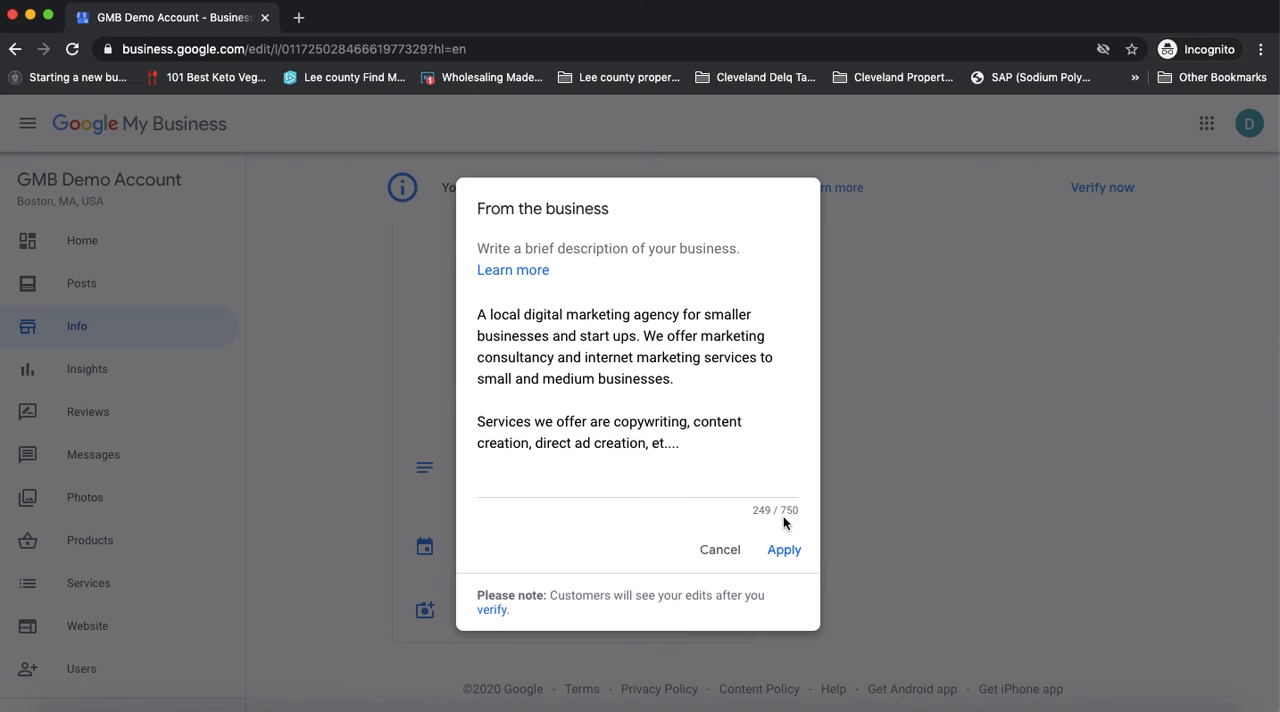
left_click(505, 488)
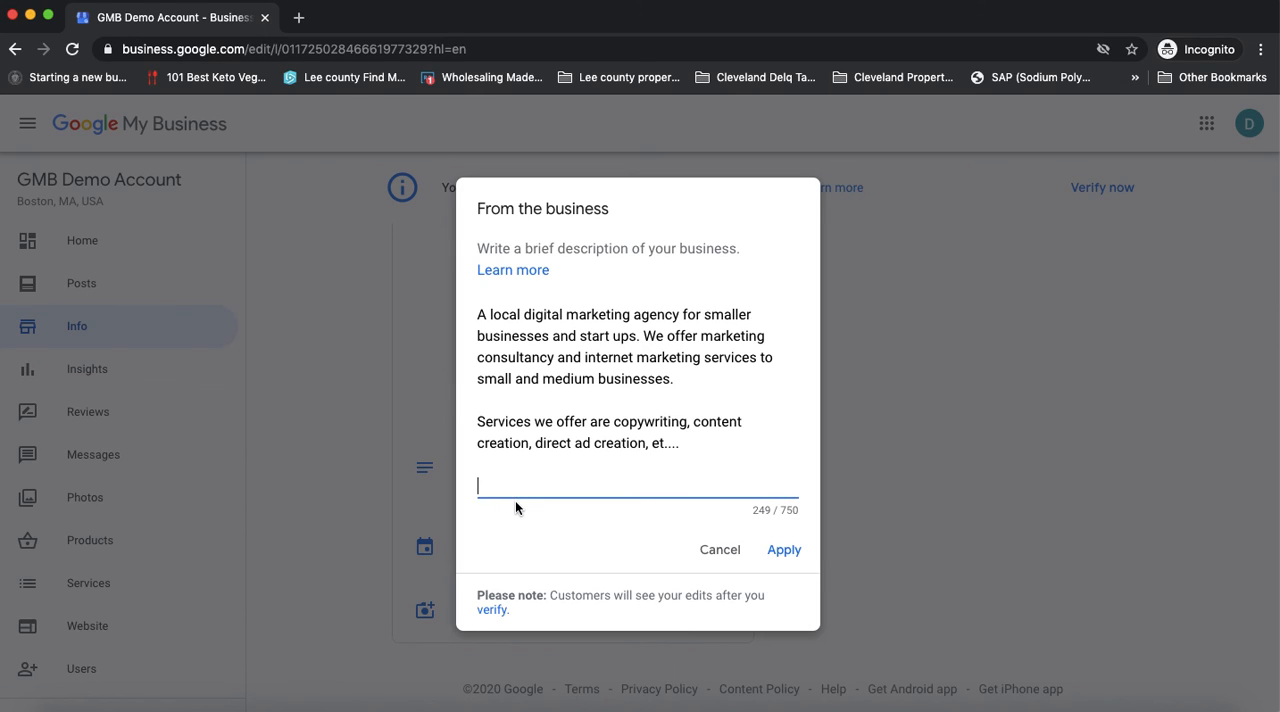
left_click(727, 557)
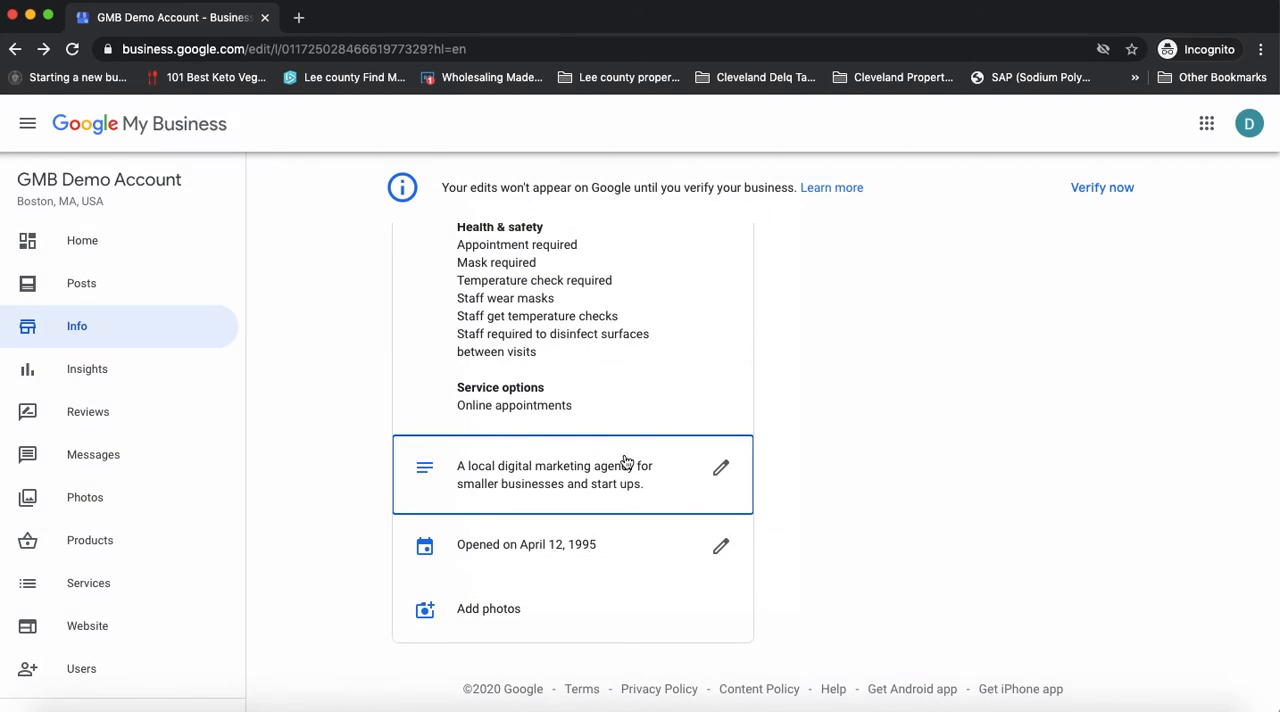
Search Google for "digital marketing agency cape coral fl" in a new browser tab
left_click(298, 17)
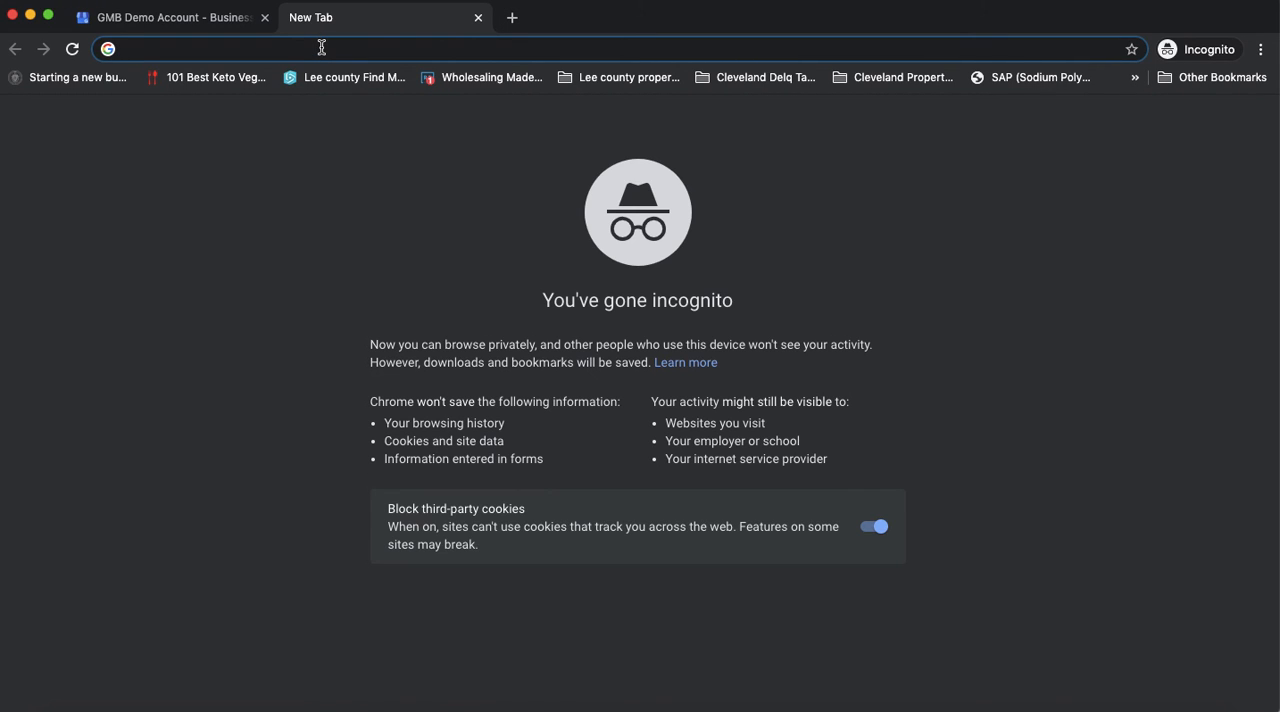
type("digital market ")
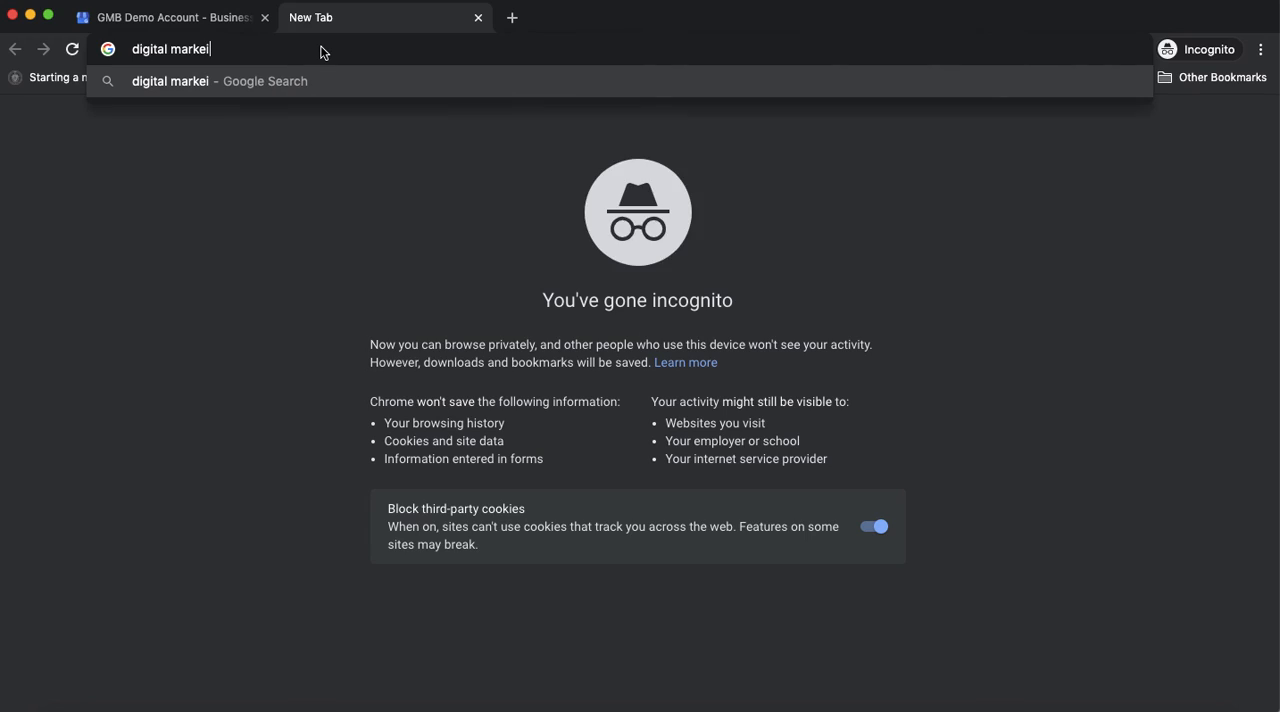
type("ing agency ")
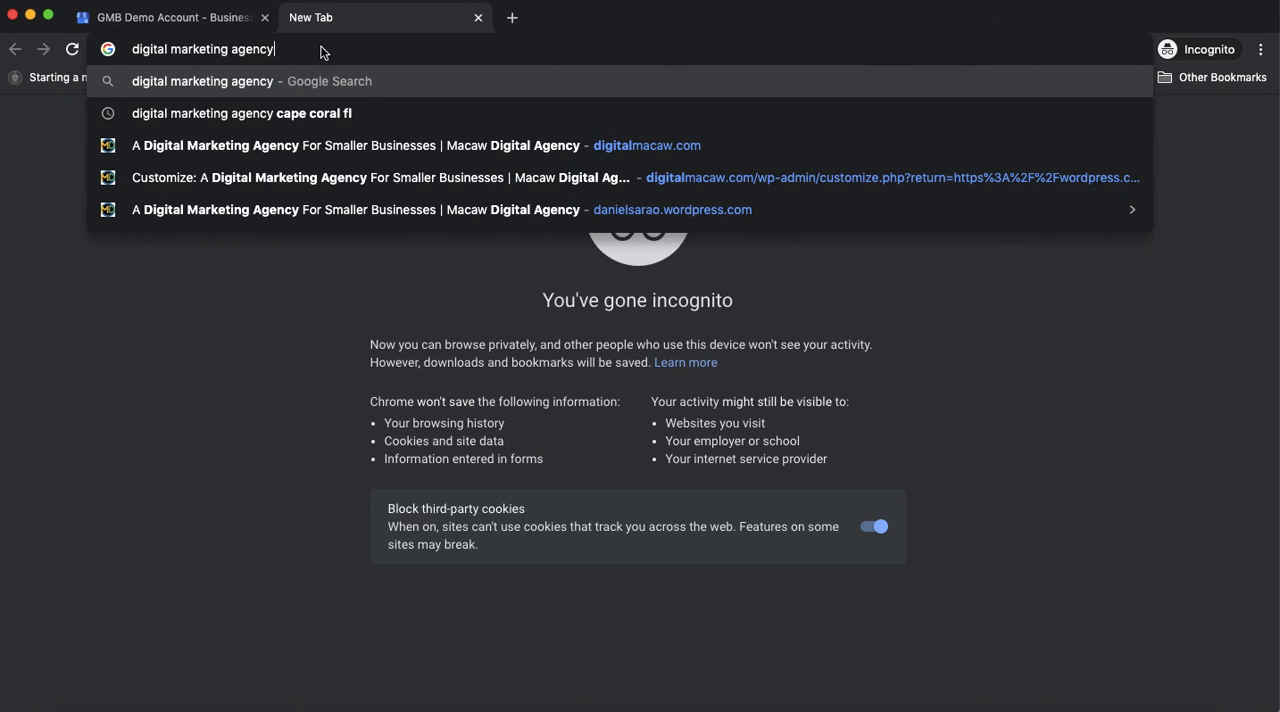
type("cape c")
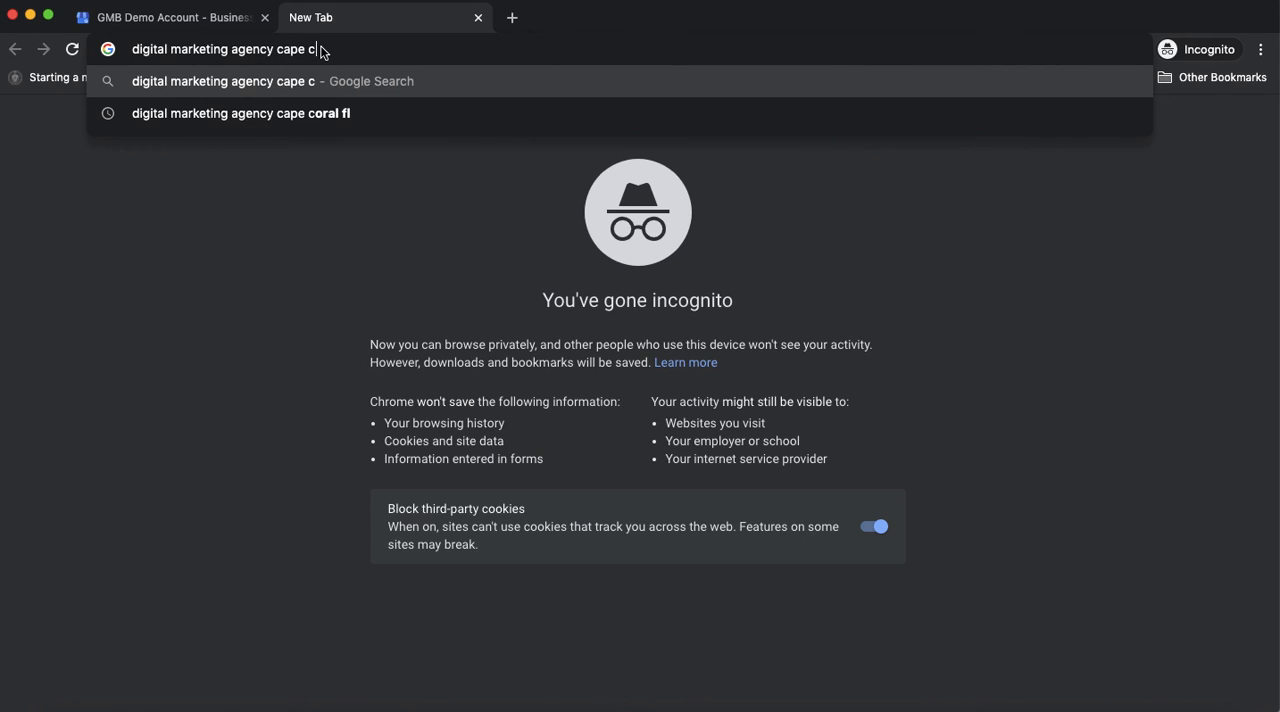
key("BackSpace")
type("coral fl")
key("Return")
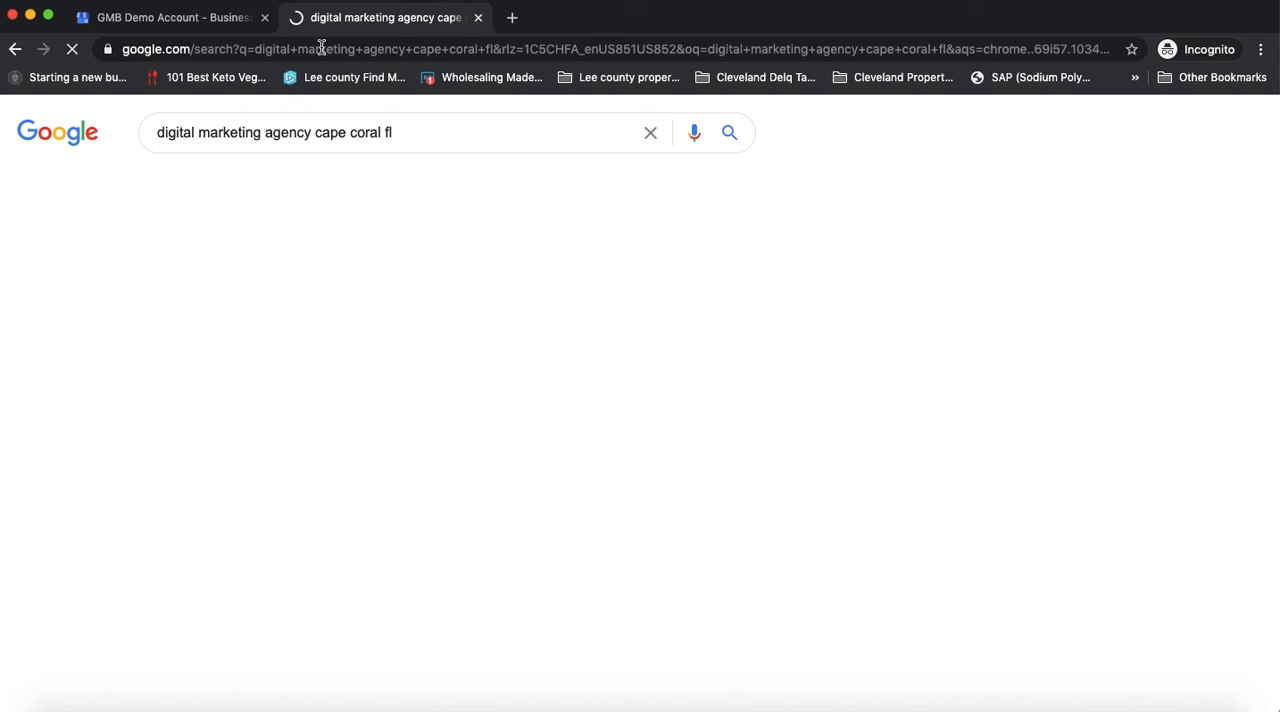
Open the Macaw Digital Marketing listing and read its full "From Macaw Digital Marketing" business description
left_click(283, 541)
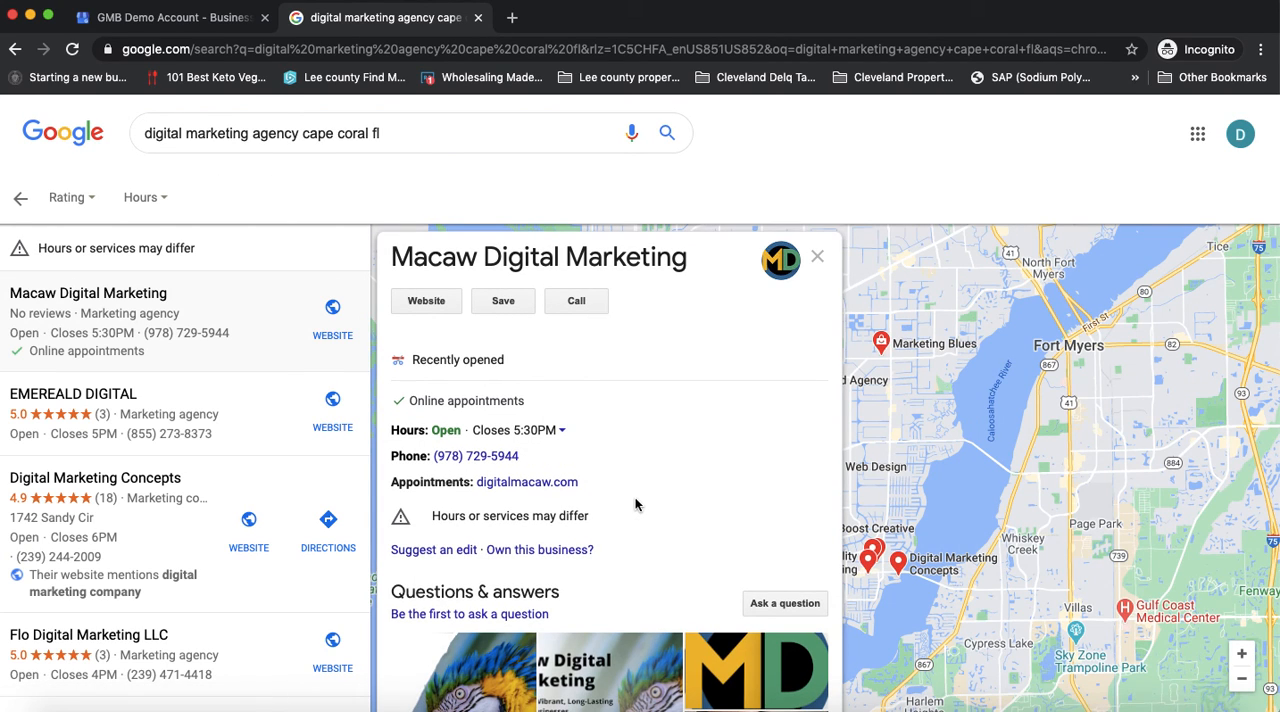
scroll(590, 430, "down", 2)
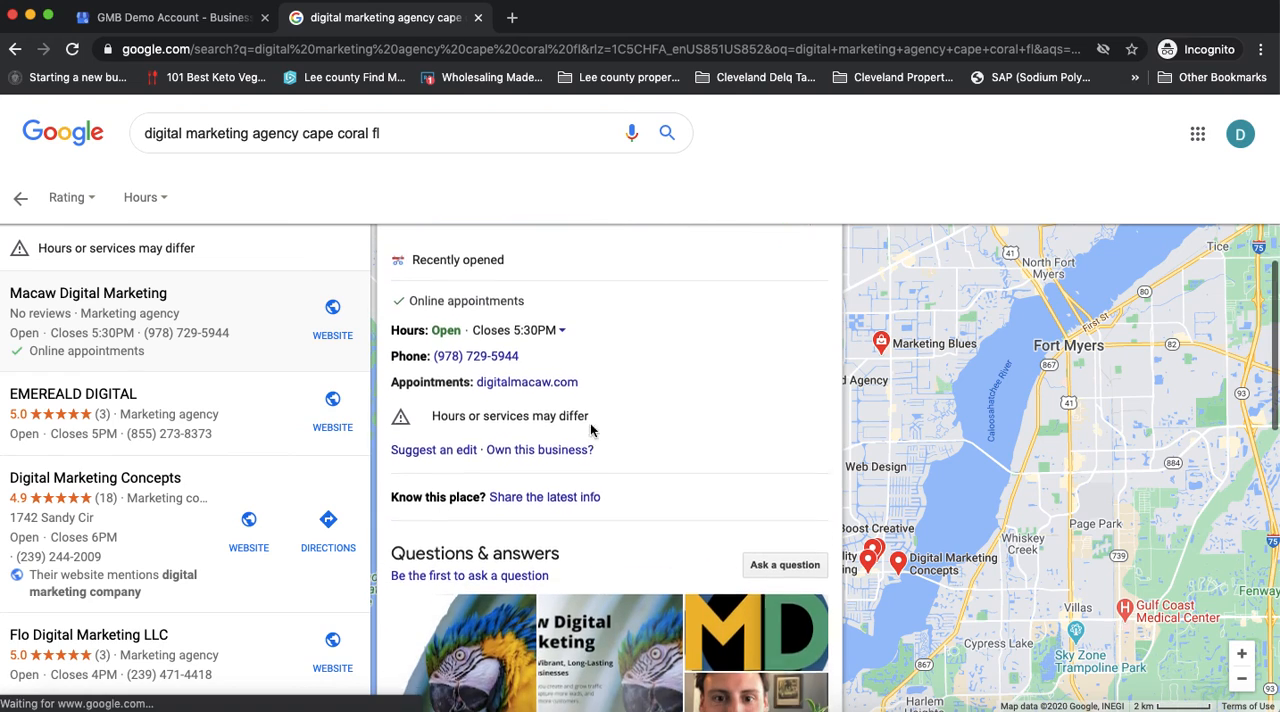
scroll(671, 483, "down", 3)
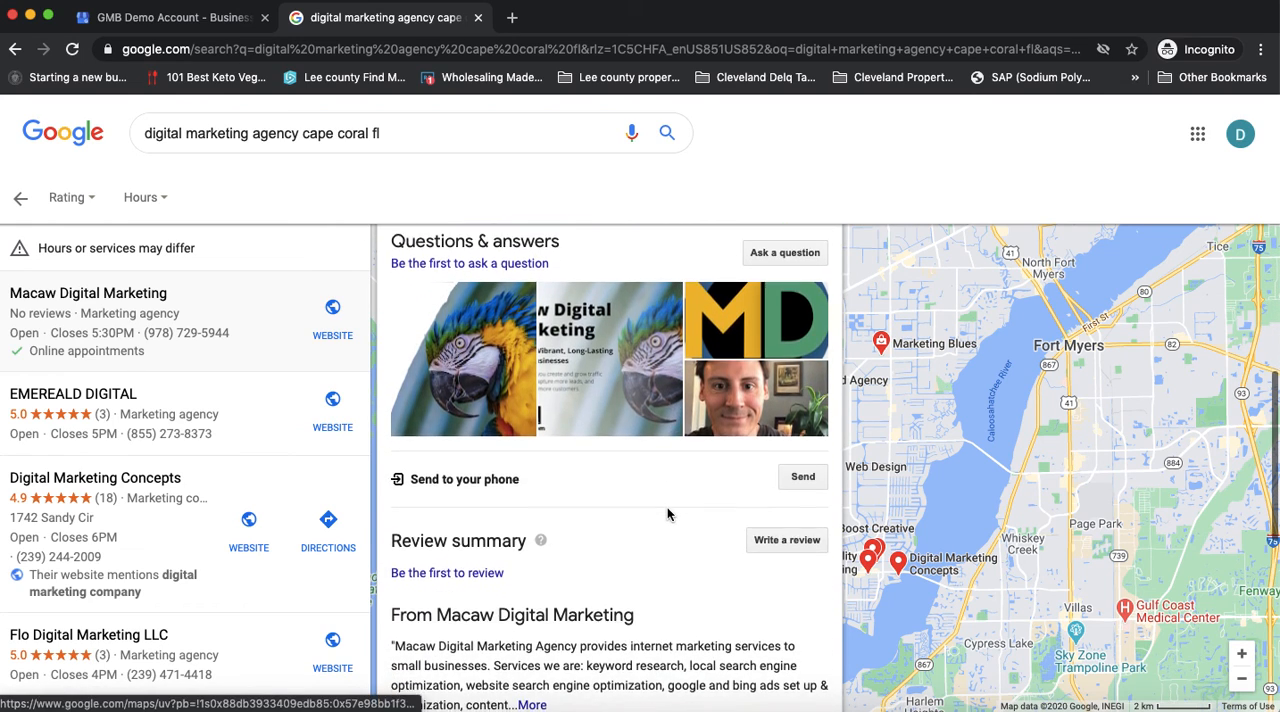
scroll(667, 514, "down", 2)
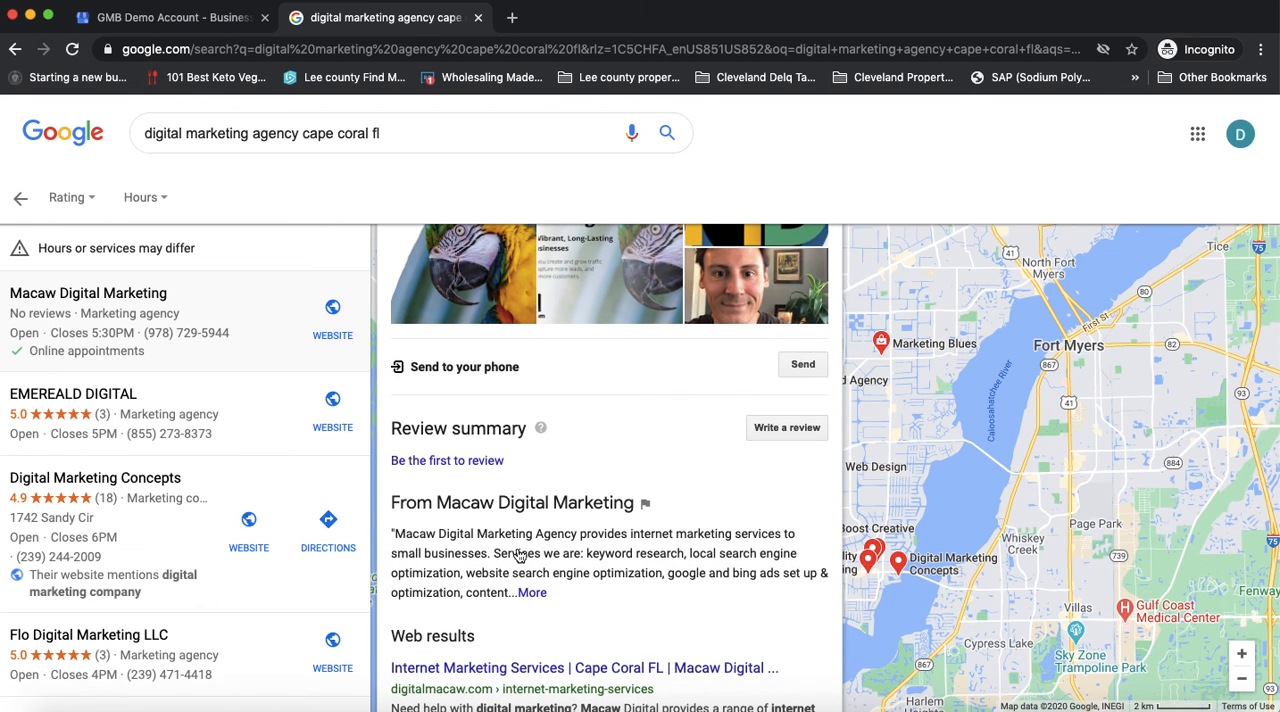
left_click_drag(393, 502, 594, 589)
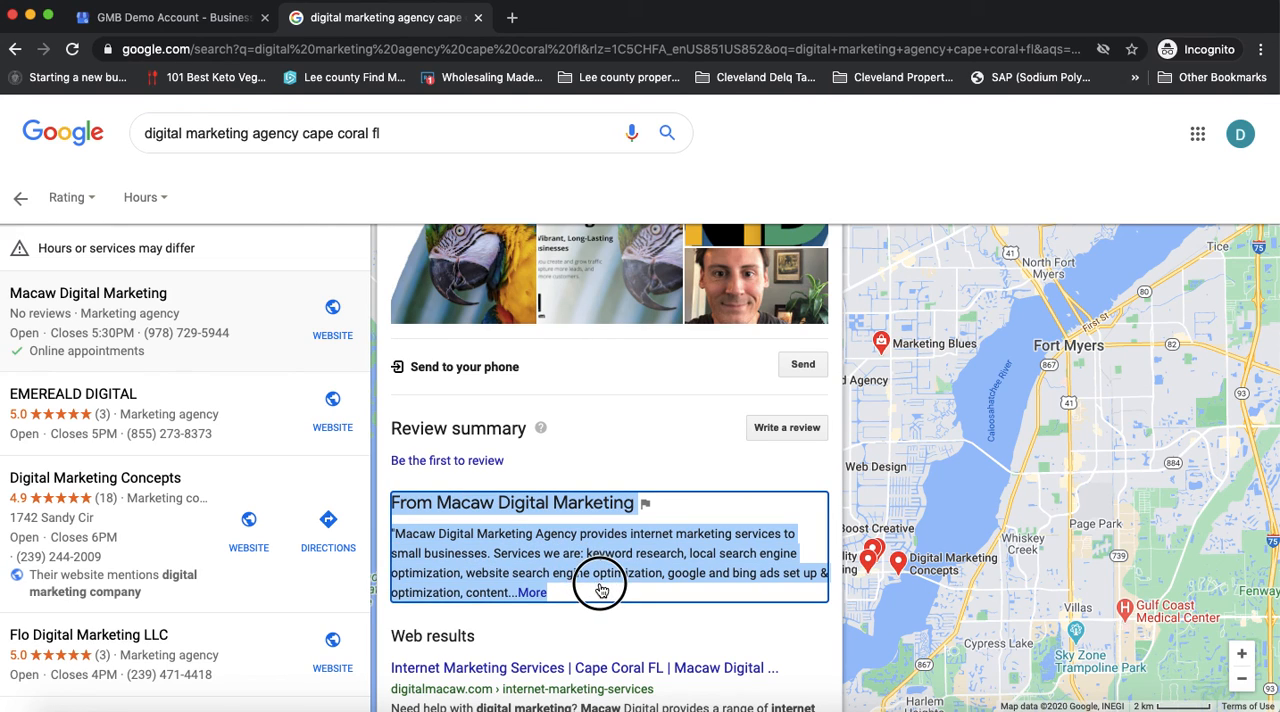
left_click(530, 593)
scroll(570, 600, "down", 5)
scroll(570, 600, "up", 3)
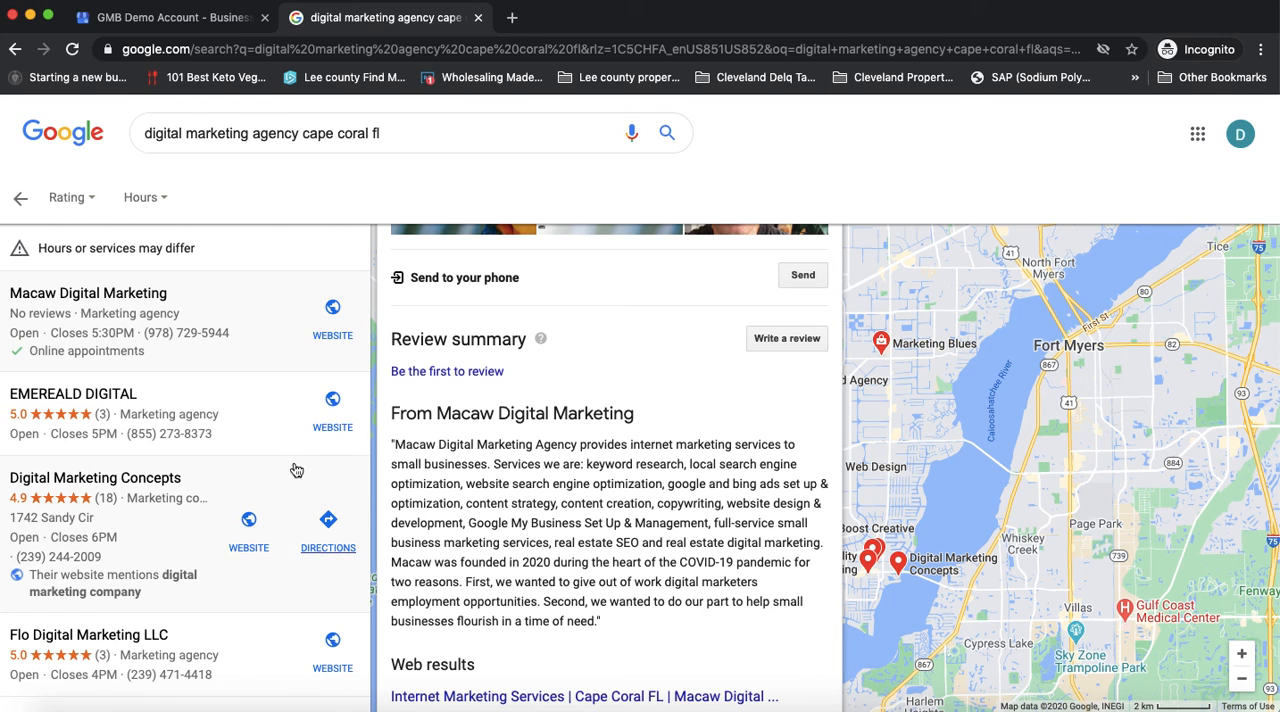
Examine the Macaw Digital Marketing listing's business details, such as hours and appointments, and compare where its business description appears
scroll(528, 470, "up", 1)
scroll(528, 470, "up", 10)
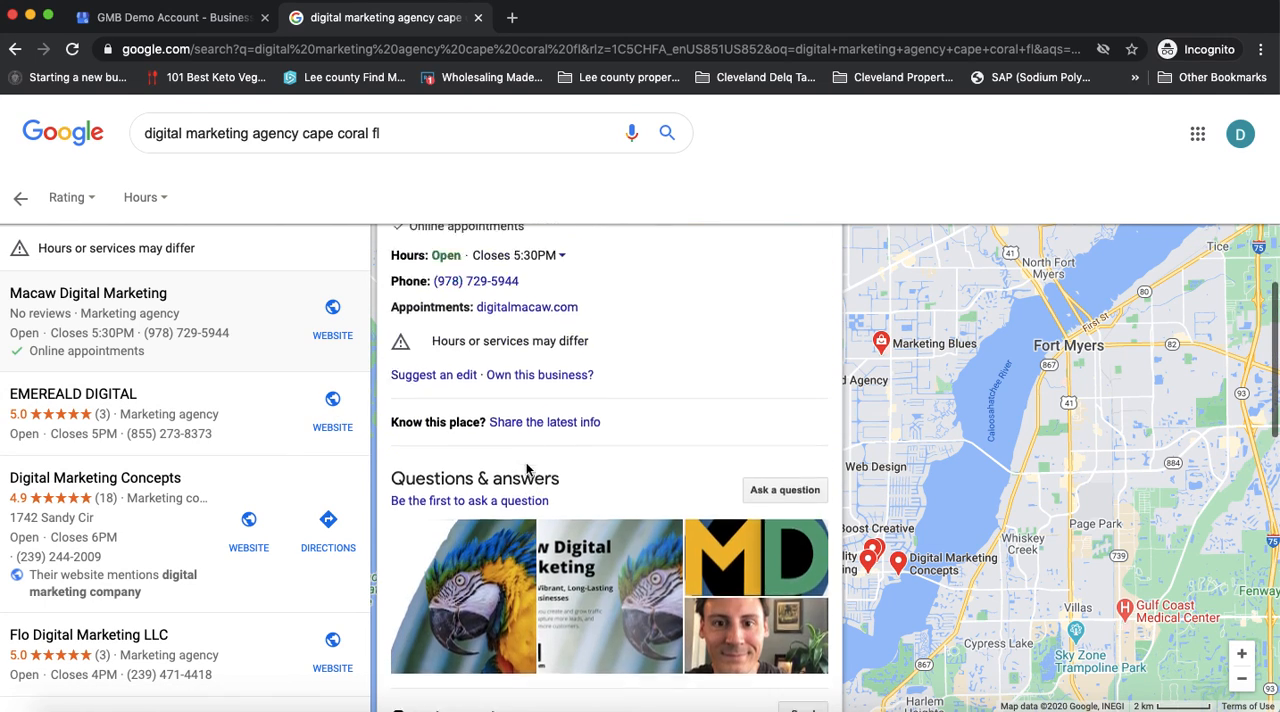
scroll(567, 482, "down", 1)
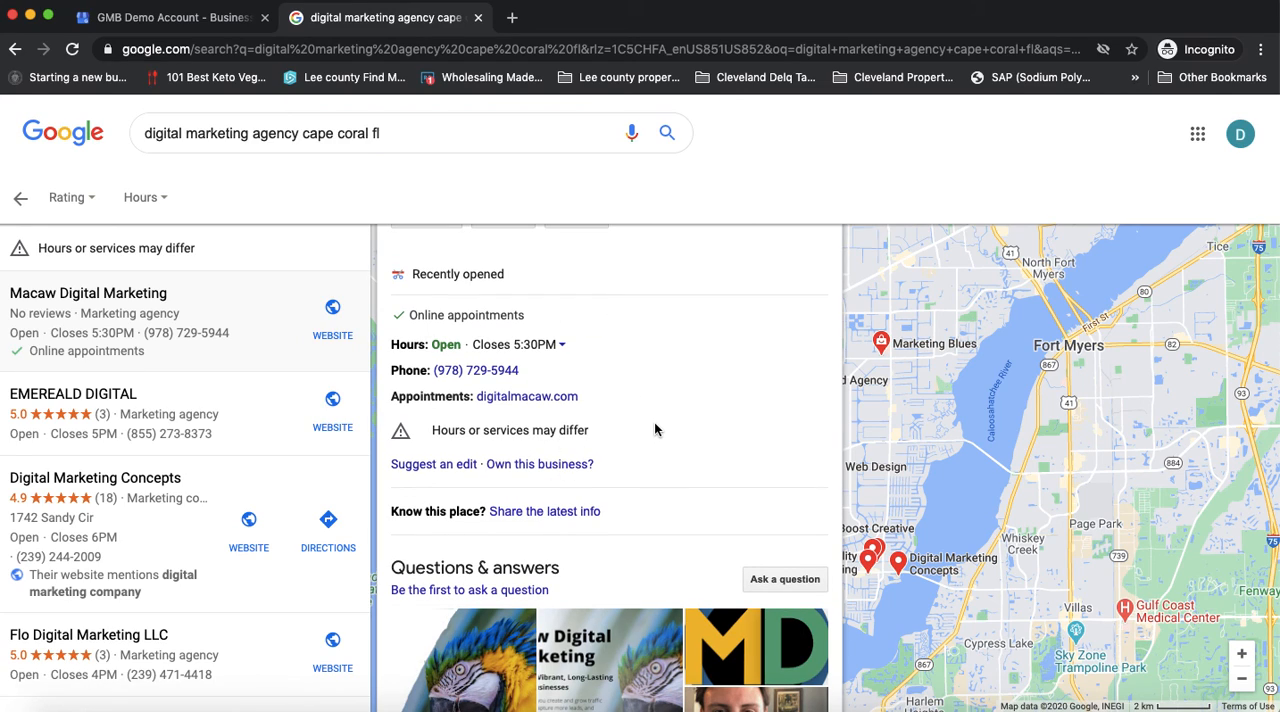
scroll(686, 462, "down", 3)
scroll(686, 460, "down", 4)
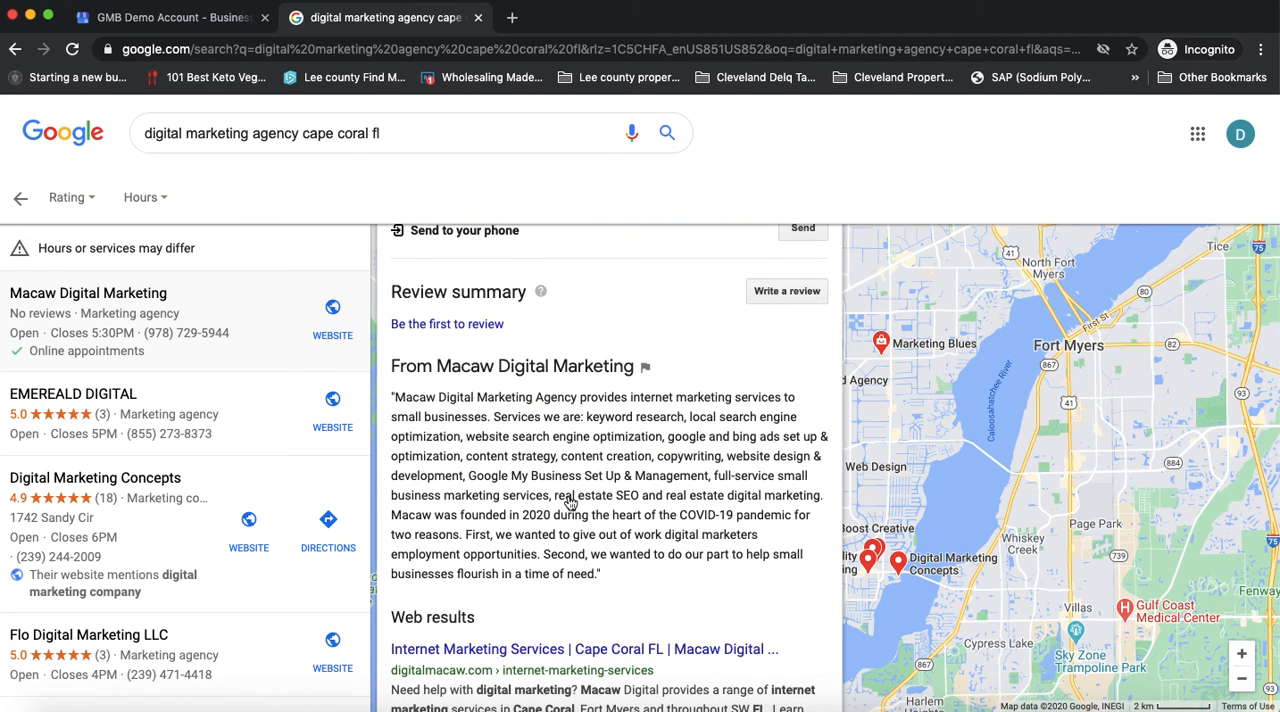
scroll(570, 502, "down", 1)
scroll(570, 502, "down", 1)
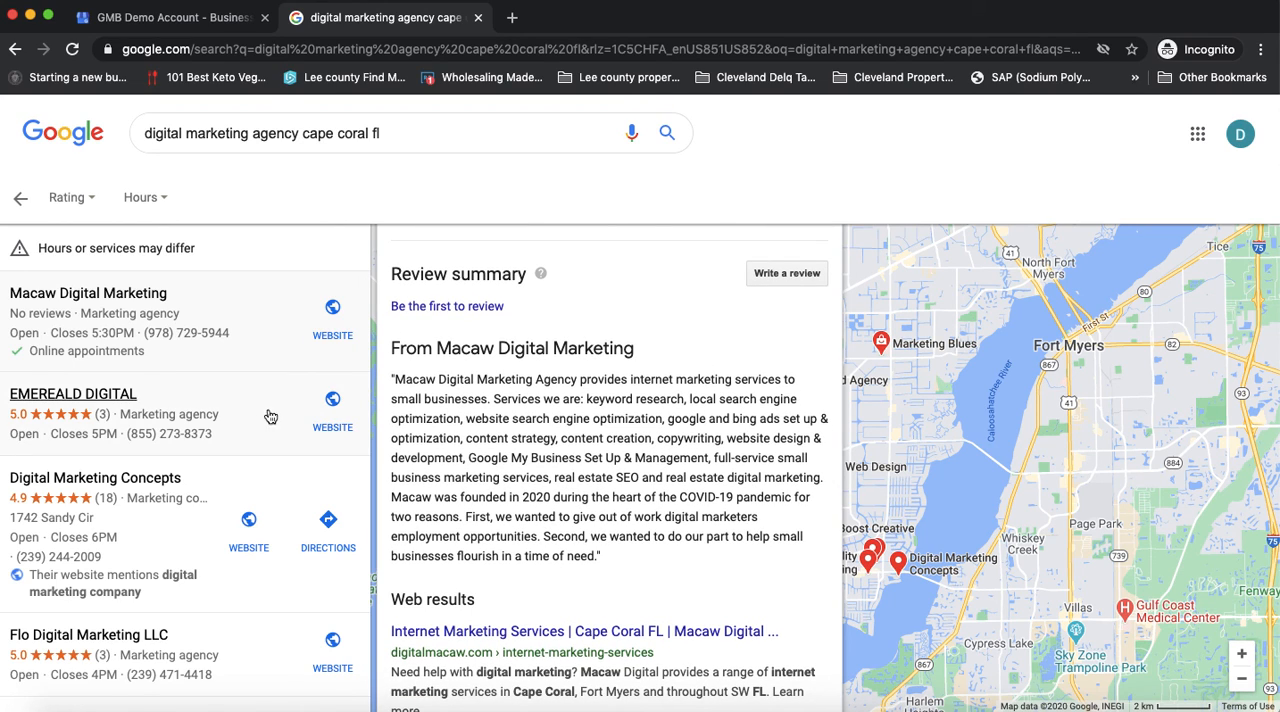
Open the EMEREALD DIGITAL listing and read its "From EMEREALD DIGITAL" business description
left_click(228, 412)
scroll(539, 487, "down", 10)
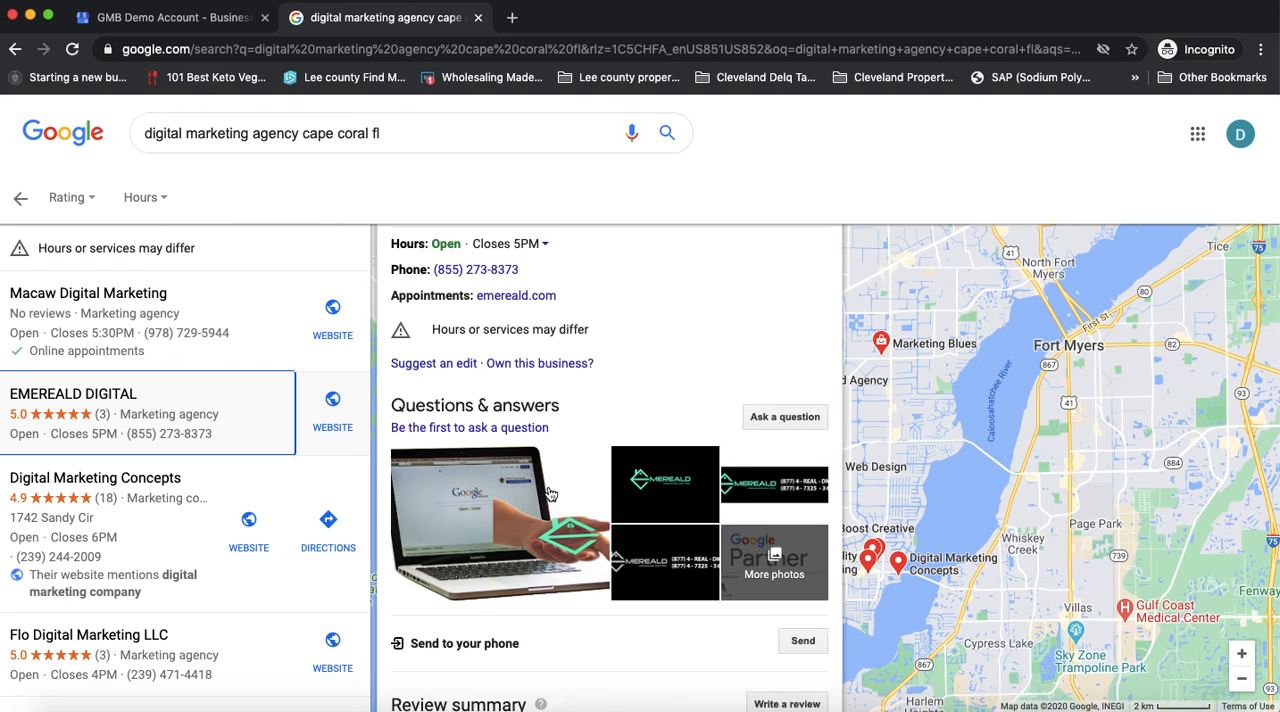
scroll(550, 492, "down", 3)
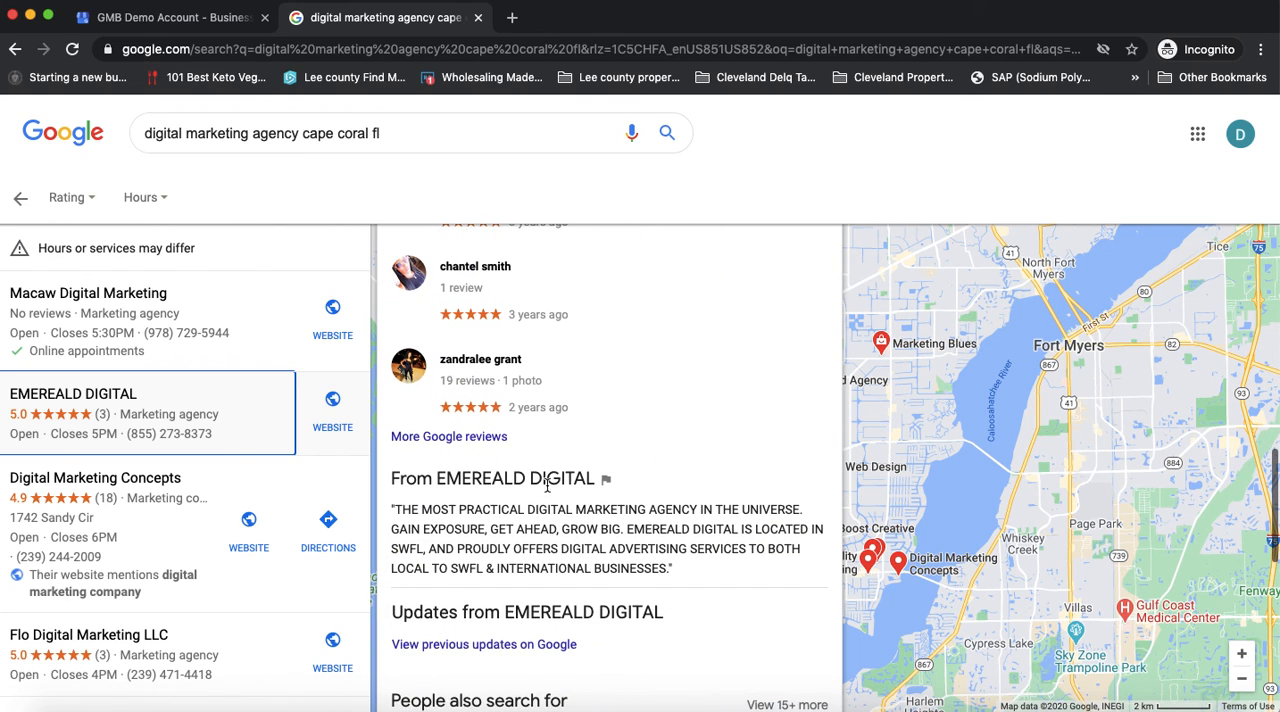
Read the business description in the Digital Marketing Concepts listing and close the Google search tab to return to the business profile
left_click(143, 546)
scroll(569, 516, "down", 10)
scroll(570, 521, "down", 8)
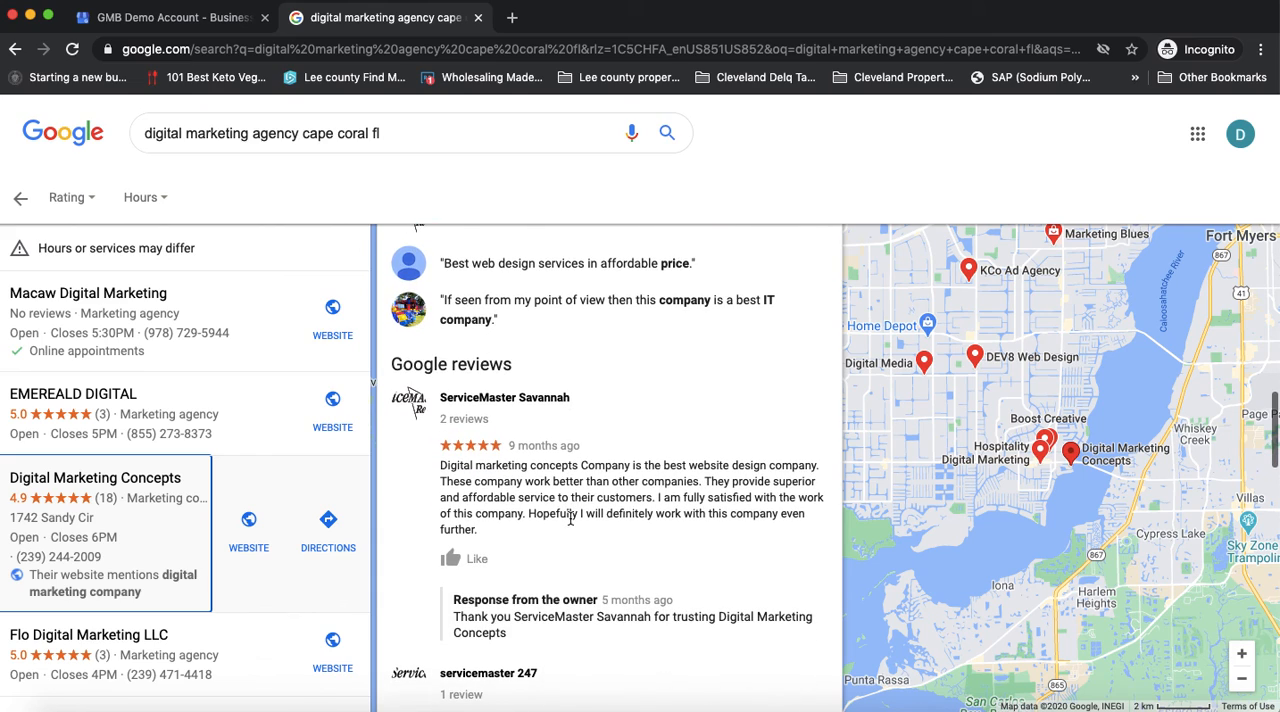
scroll(569, 516, "up", 8)
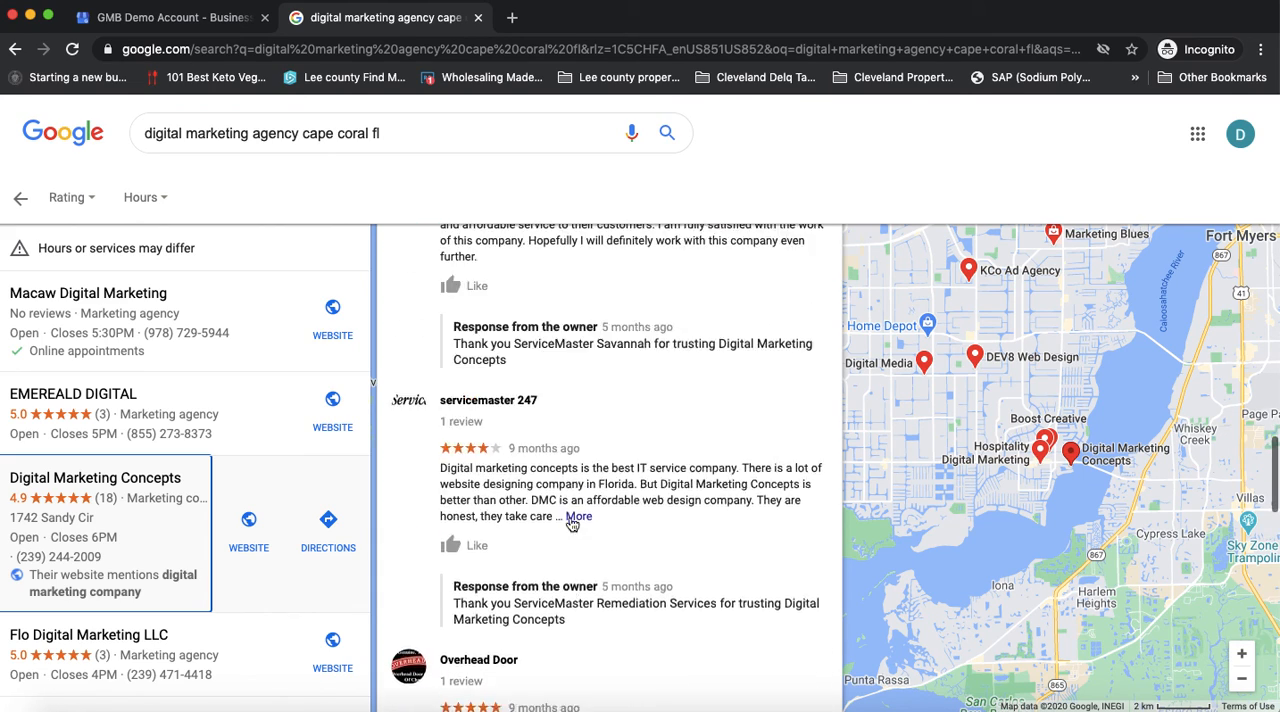
scroll(569, 518, "down", 15)
scroll(569, 521, "up", 10)
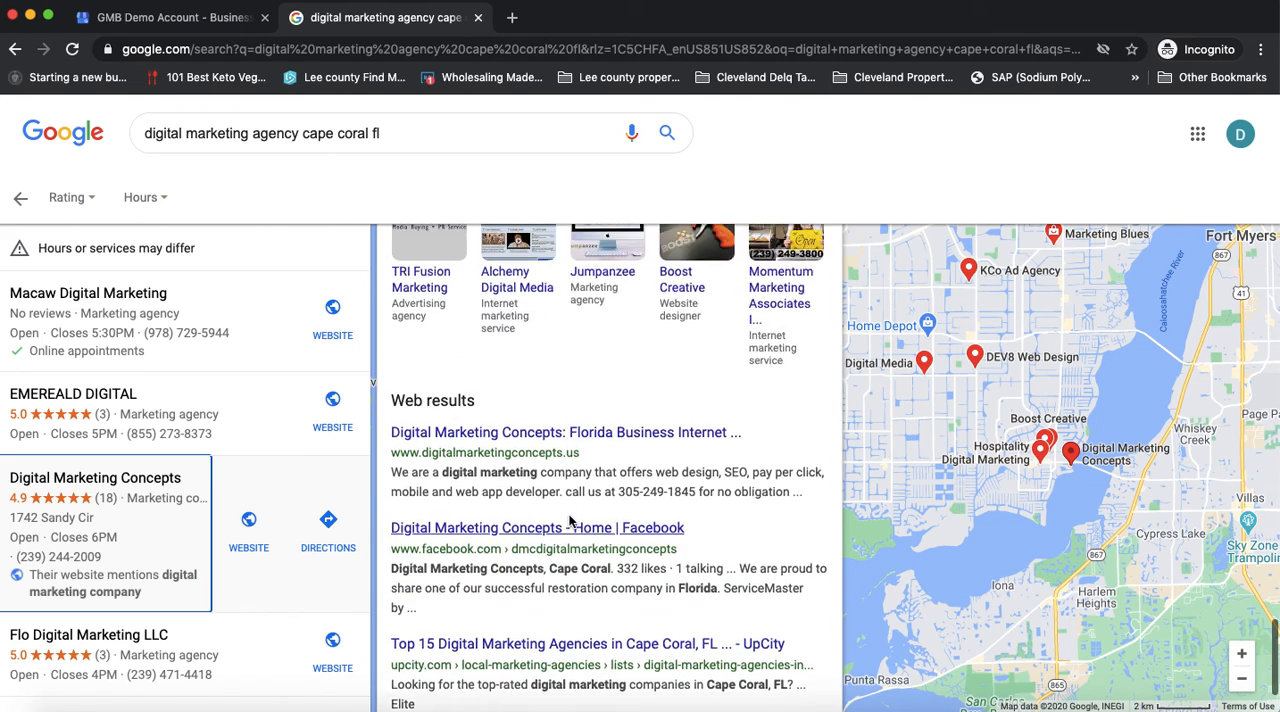
scroll(569, 521, "down", 1)
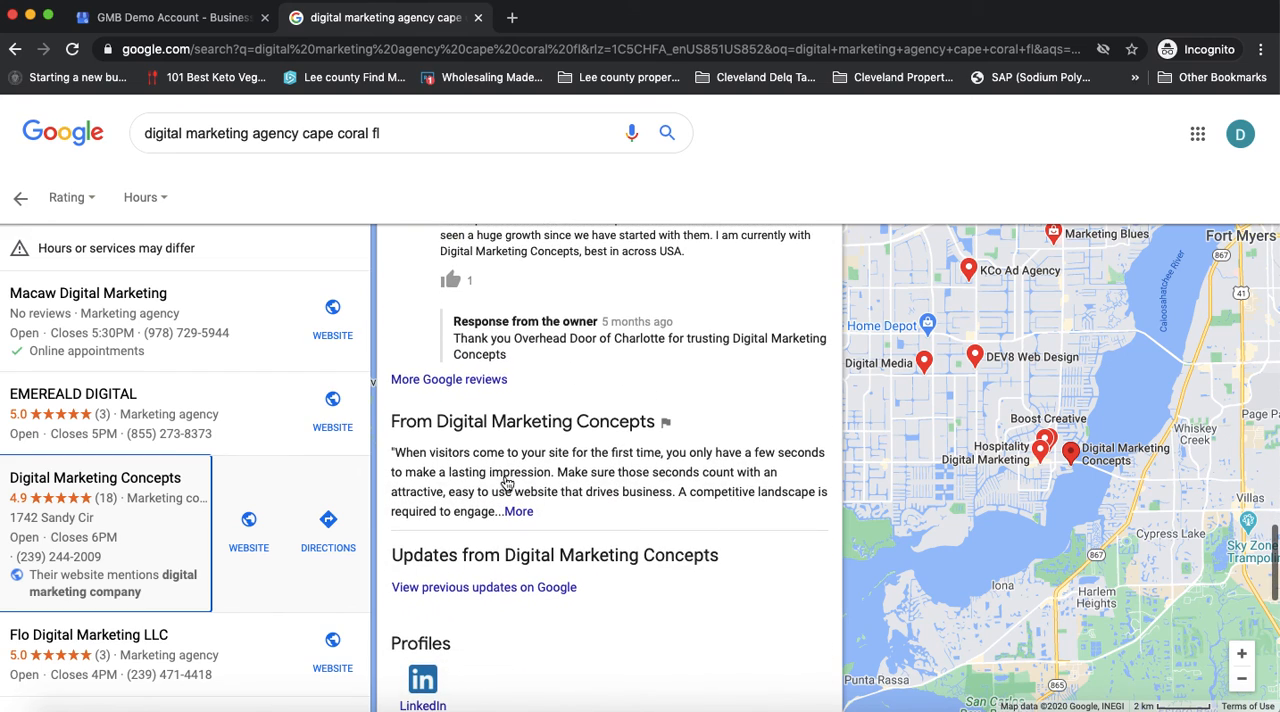
scroll(519, 513, "up", 10)
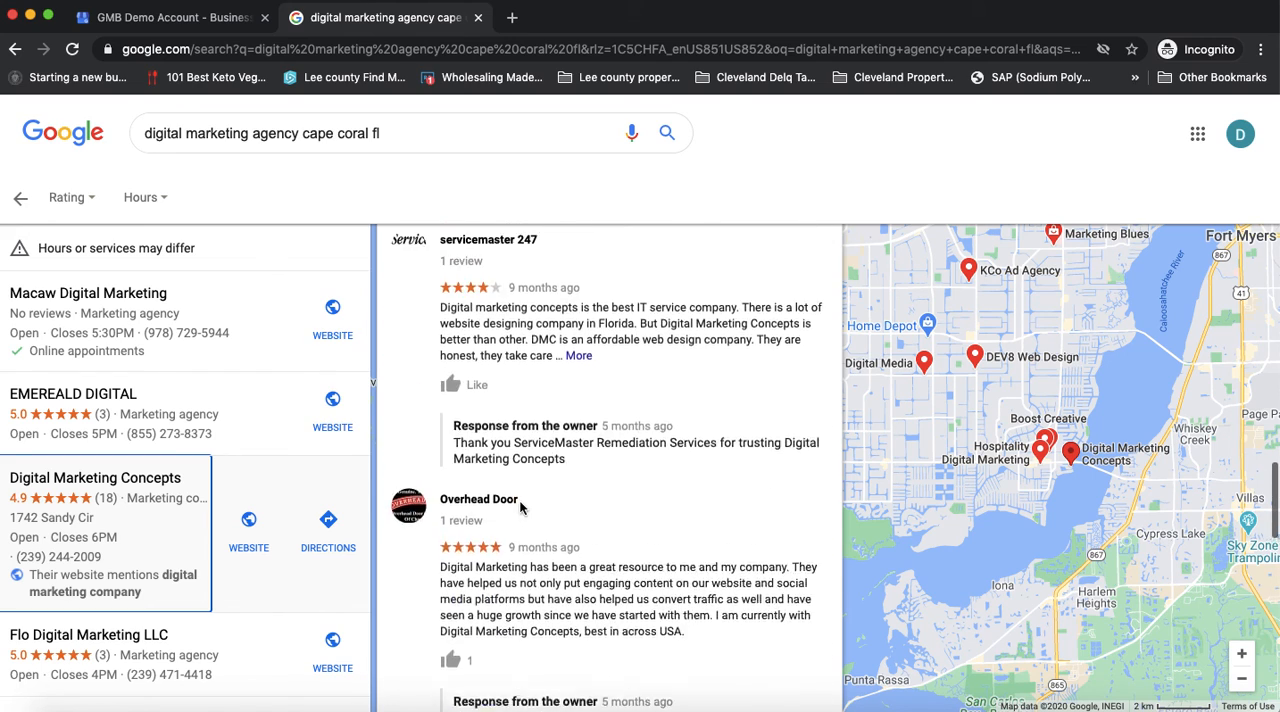
left_click(478, 18)
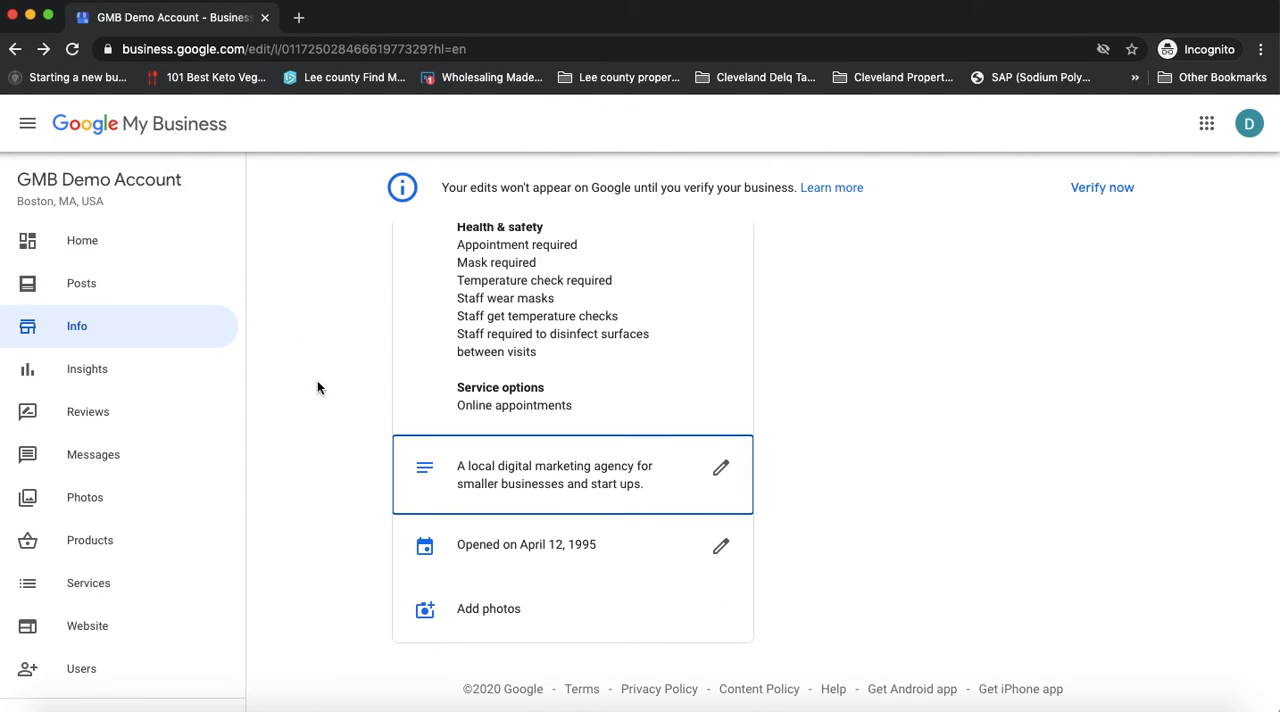